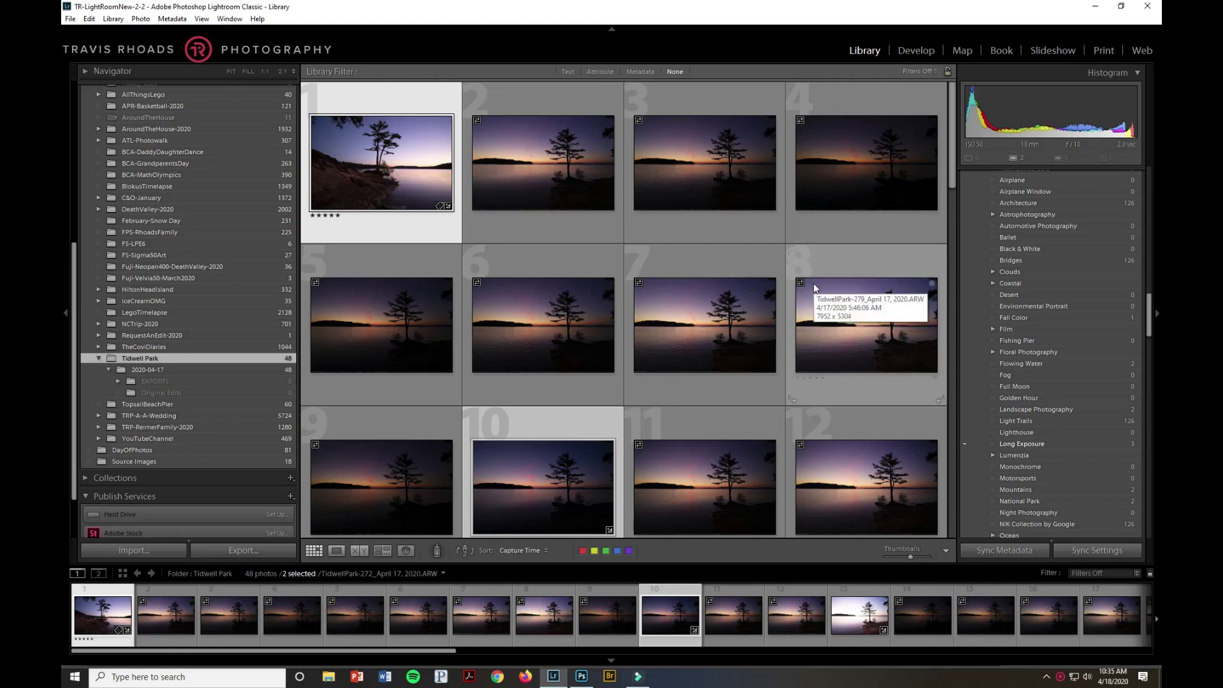
Look through the Tidwell Park folder's photo grid and the keyword list
scroll(813, 283, "down", 2)
scroll(813, 283, "up", 2)
scroll(501, 215, "down", 10)
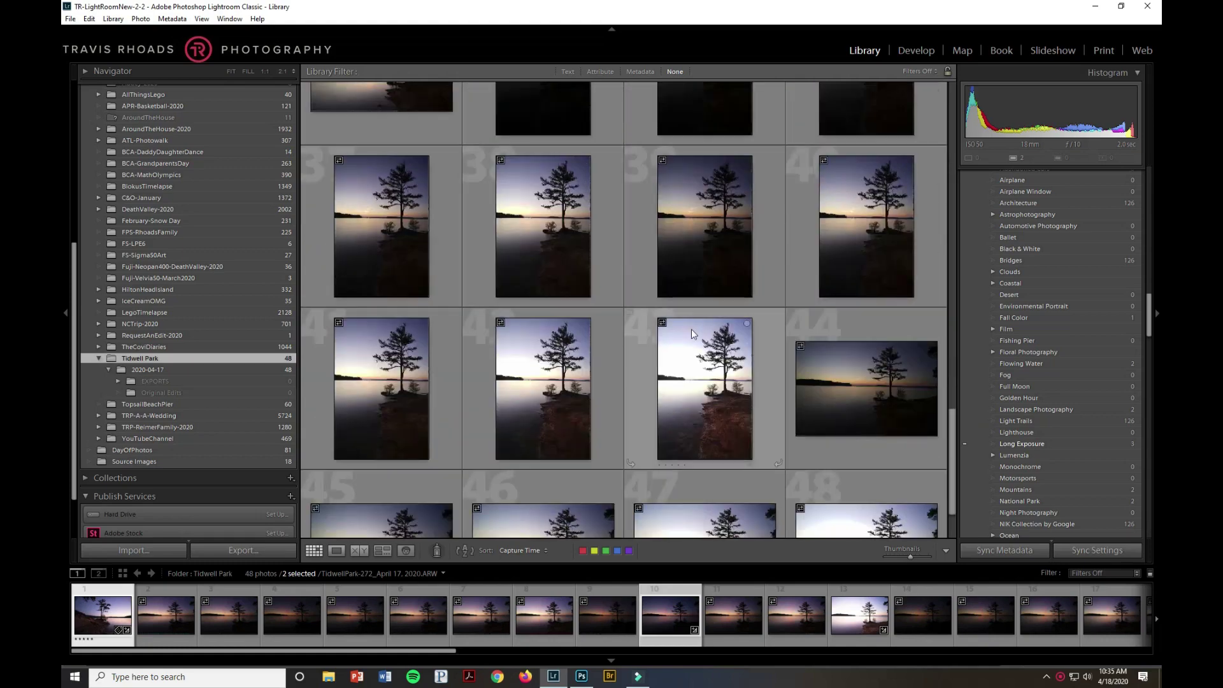
scroll(691, 329, "up", 10)
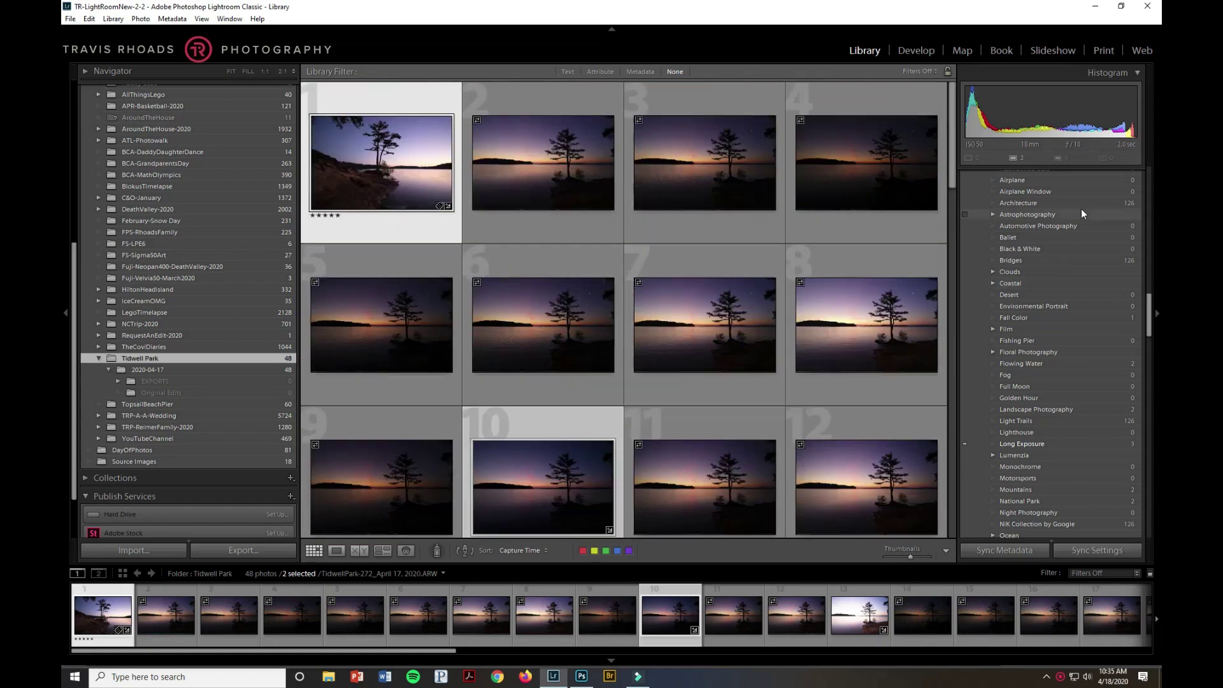
scroll(1038, 245, "up", 3)
scroll(1038, 244, "up", 3)
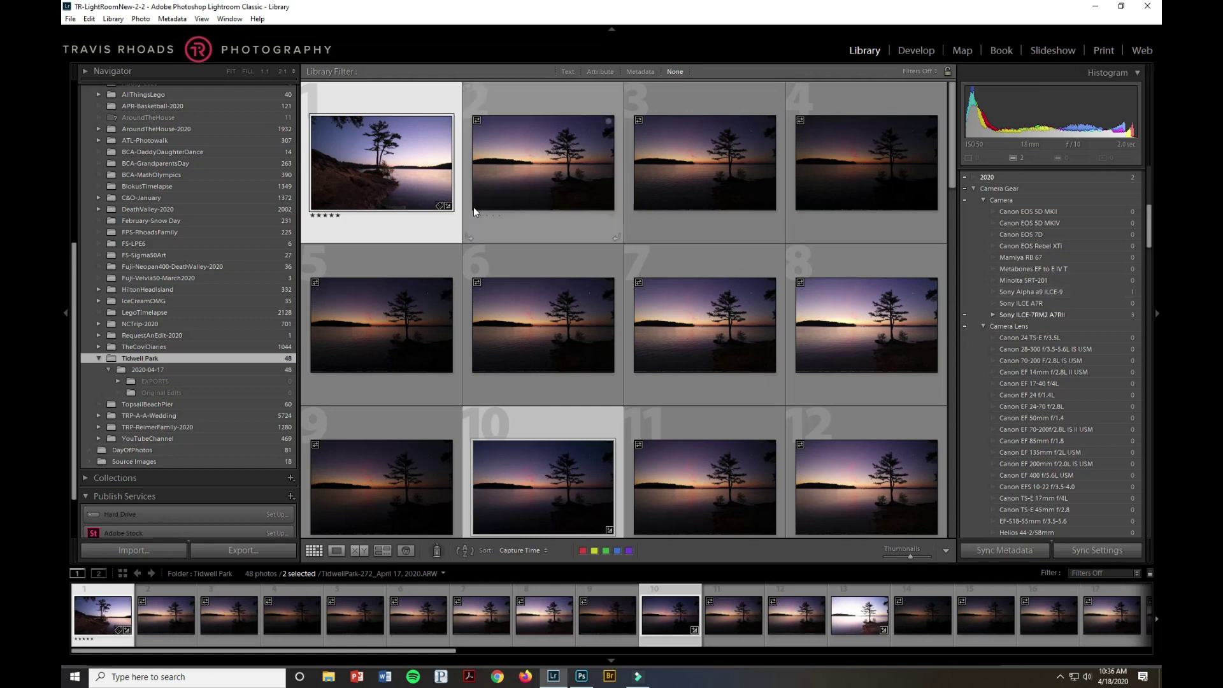
mouse_move(359, 158)
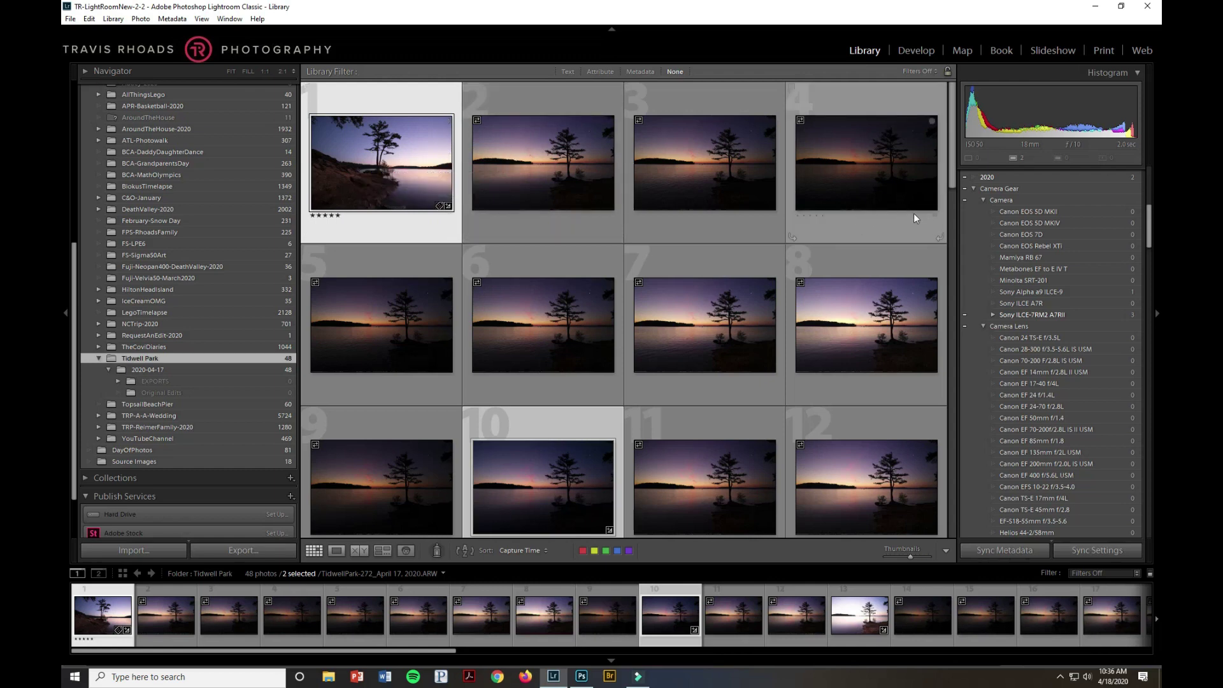
Open the first photo, TidwellPark-272, in the Develop module and reset all of its edit settings
left_click(915, 51)
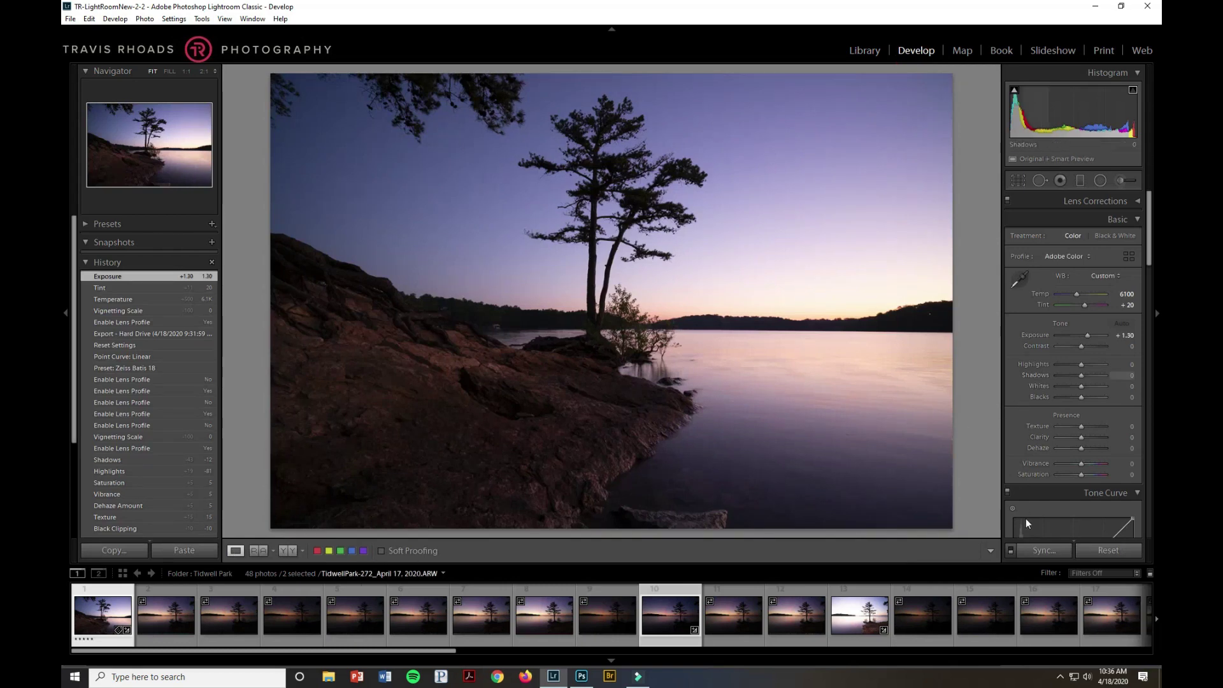
left_click(1121, 551)
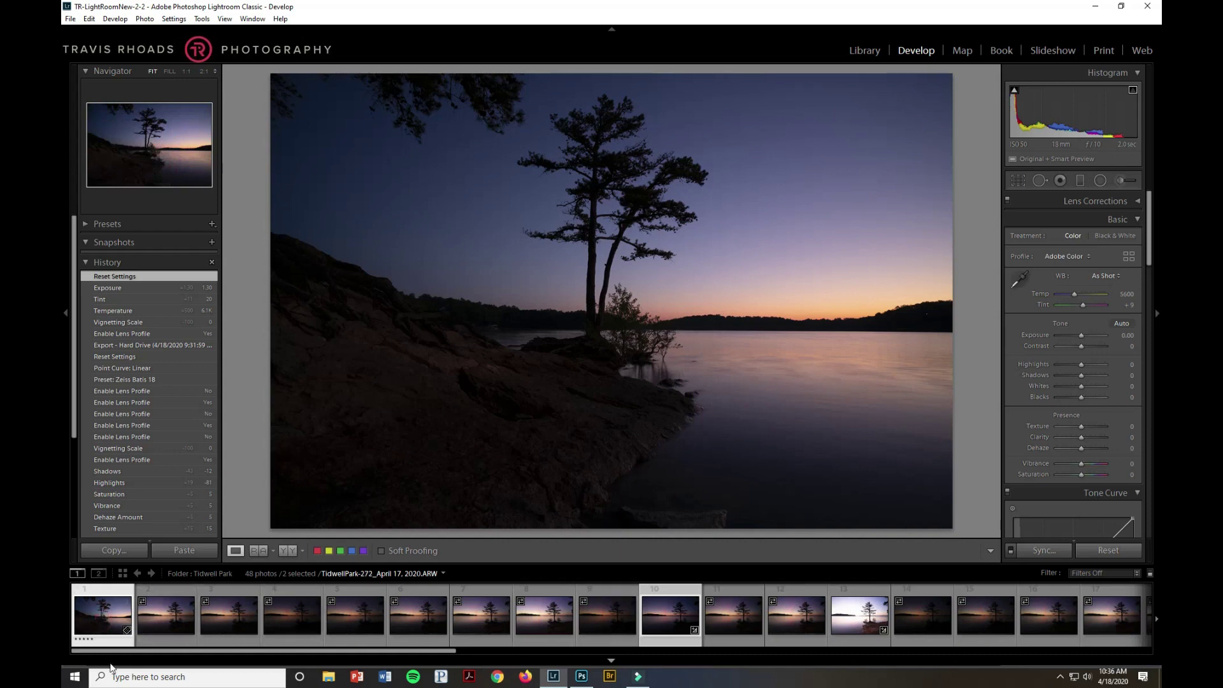
Rate the first photo five stars and the tenth photo, with the pink sky over the lake, four stars
key("5")
left_click(667, 618)
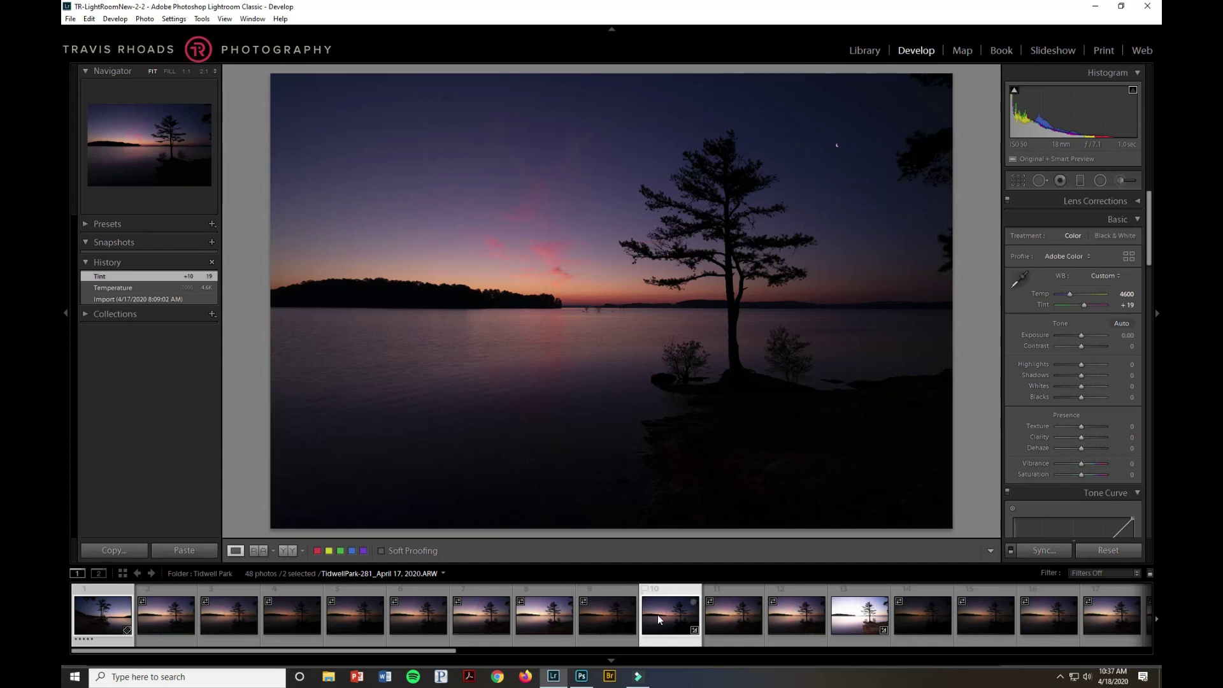
key("4")
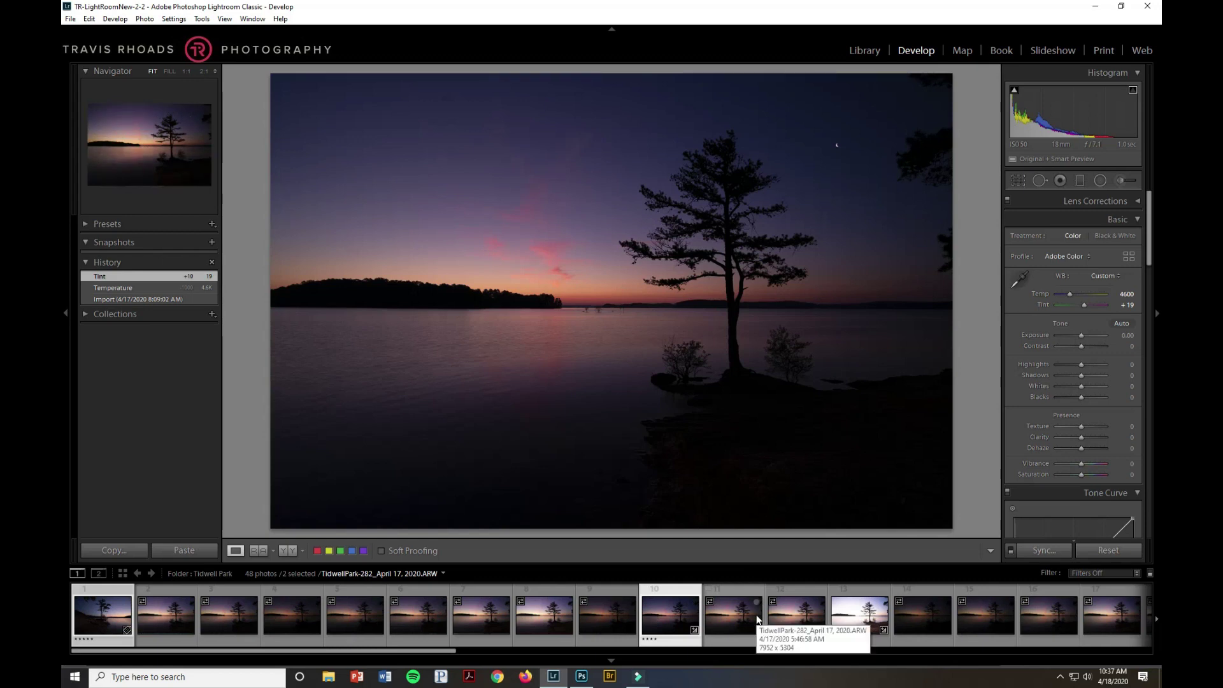
Return to the first photo in the set and enable lens profile corrections for it
scroll(756, 615, "down", 3)
scroll(756, 615, "down", 5)
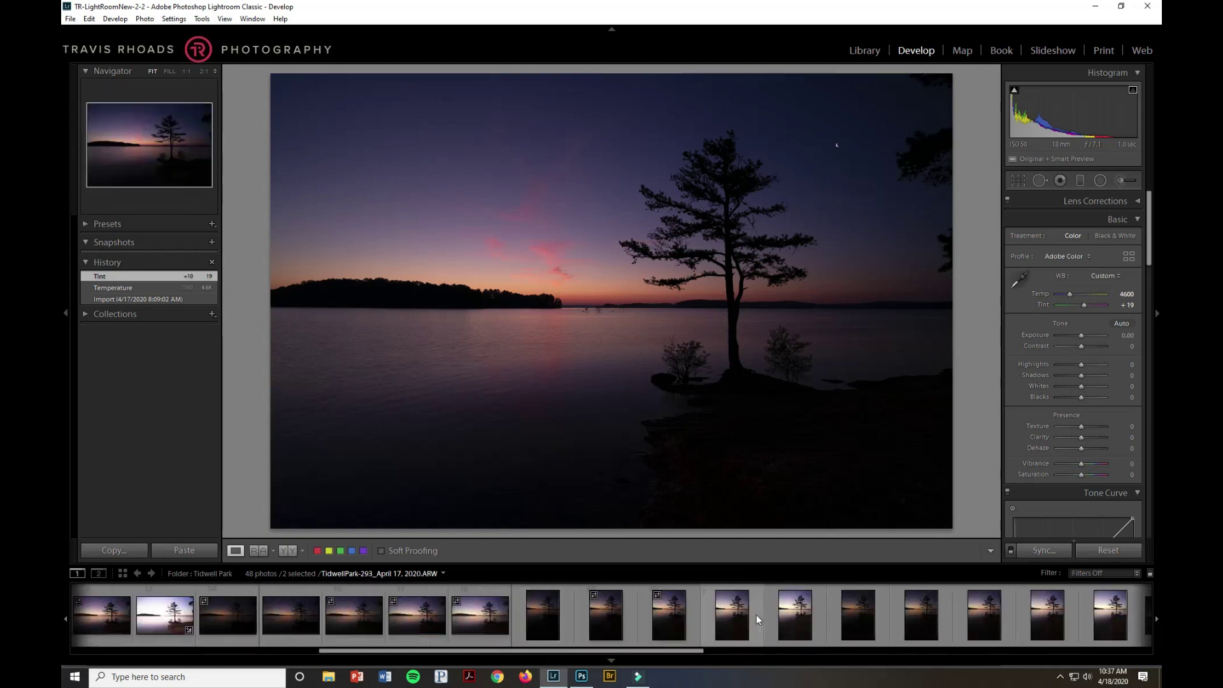
scroll(756, 615, "down", 8)
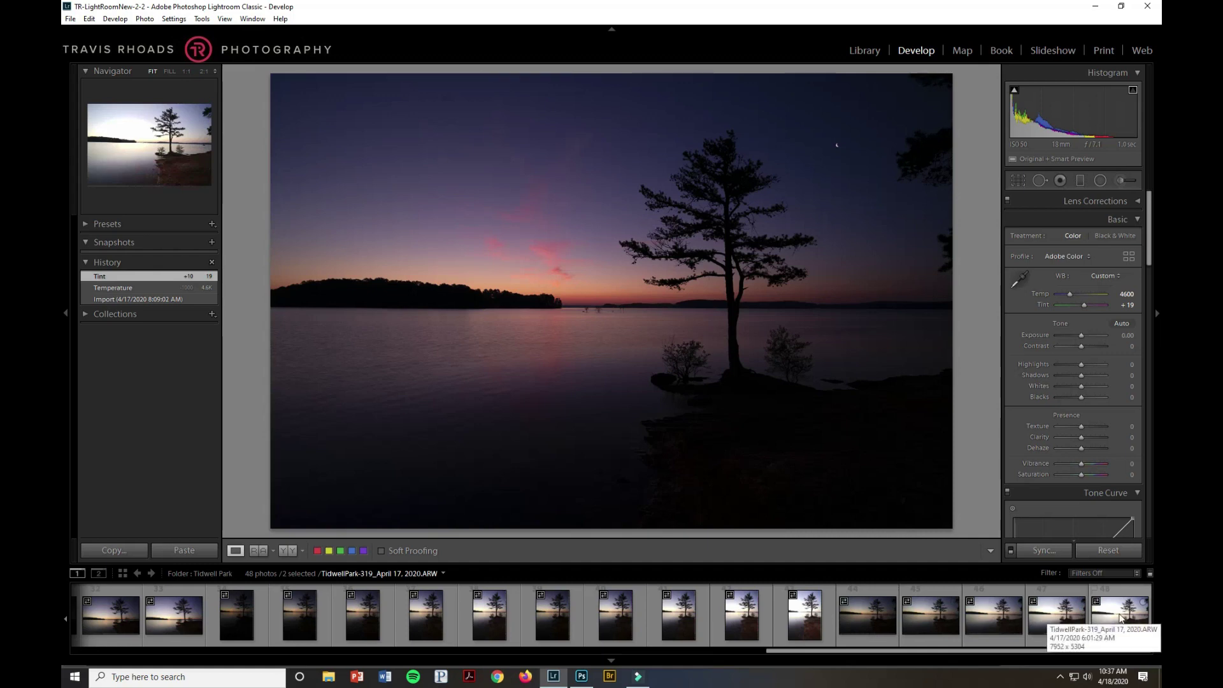
scroll(1121, 618, "up", 15)
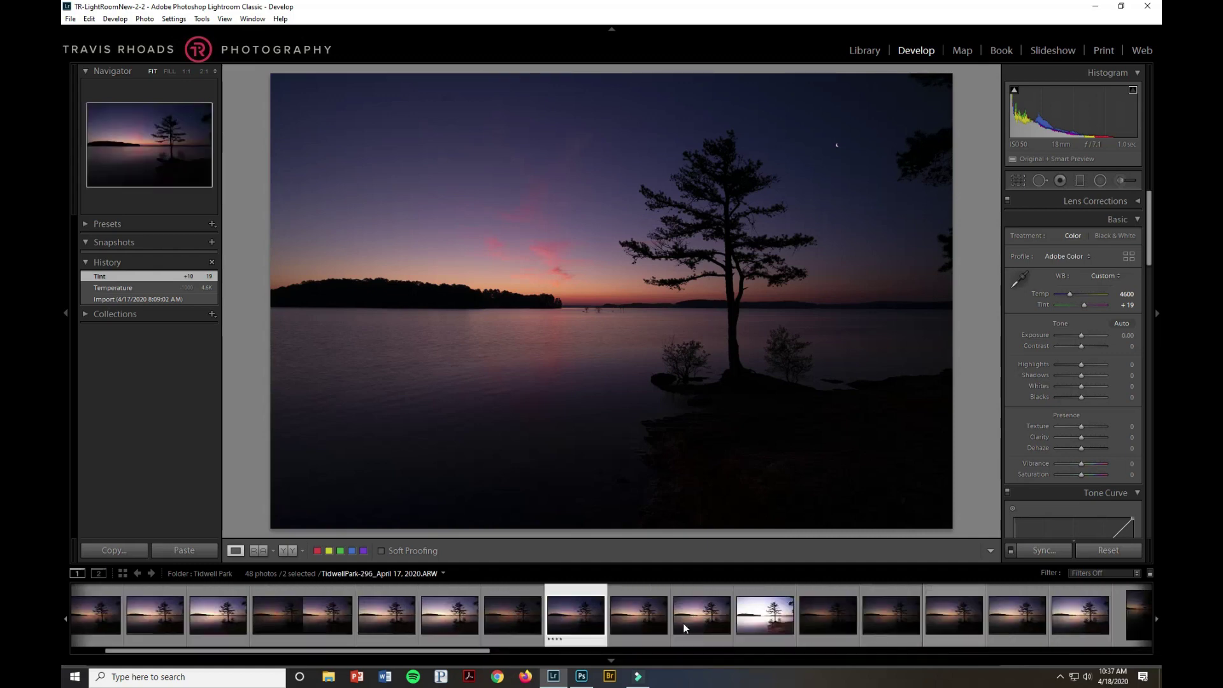
left_click(109, 609)
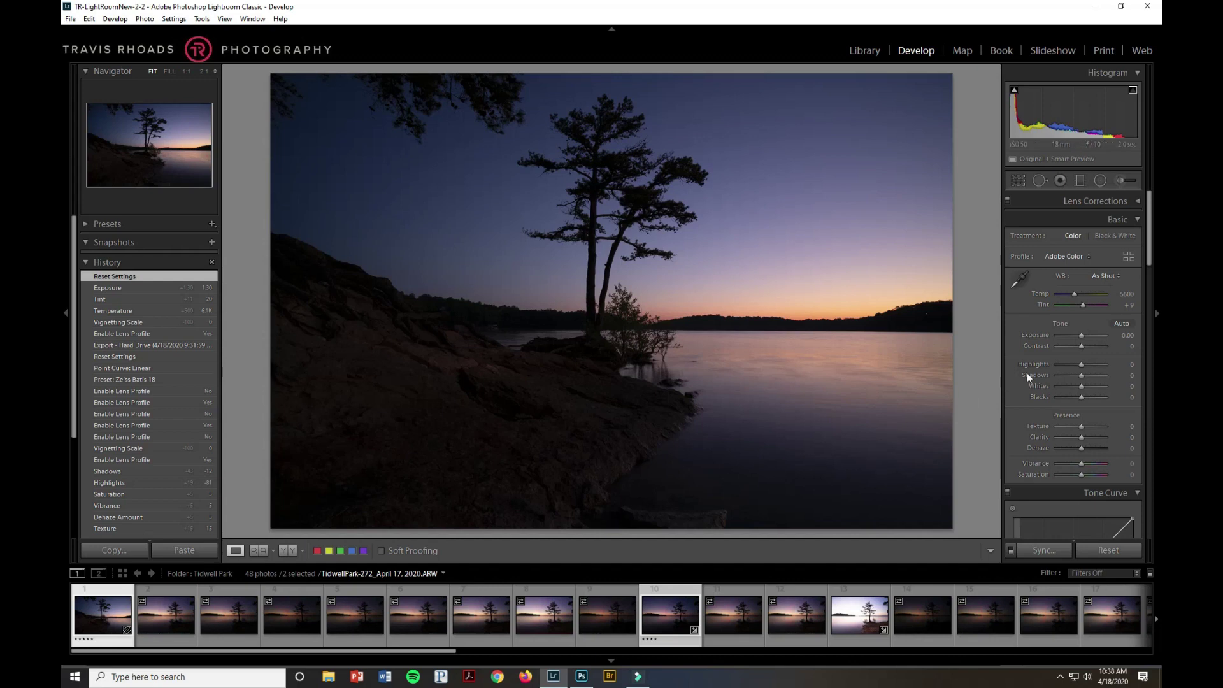
left_click(1138, 202)
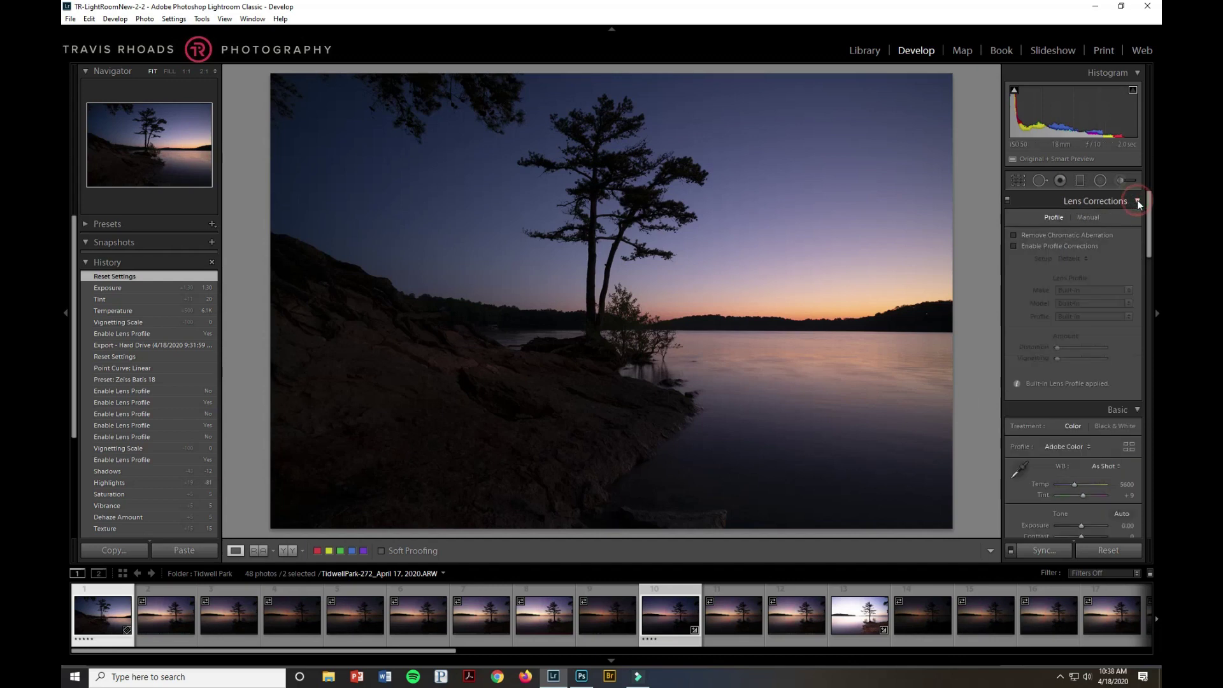
left_click(1038, 245)
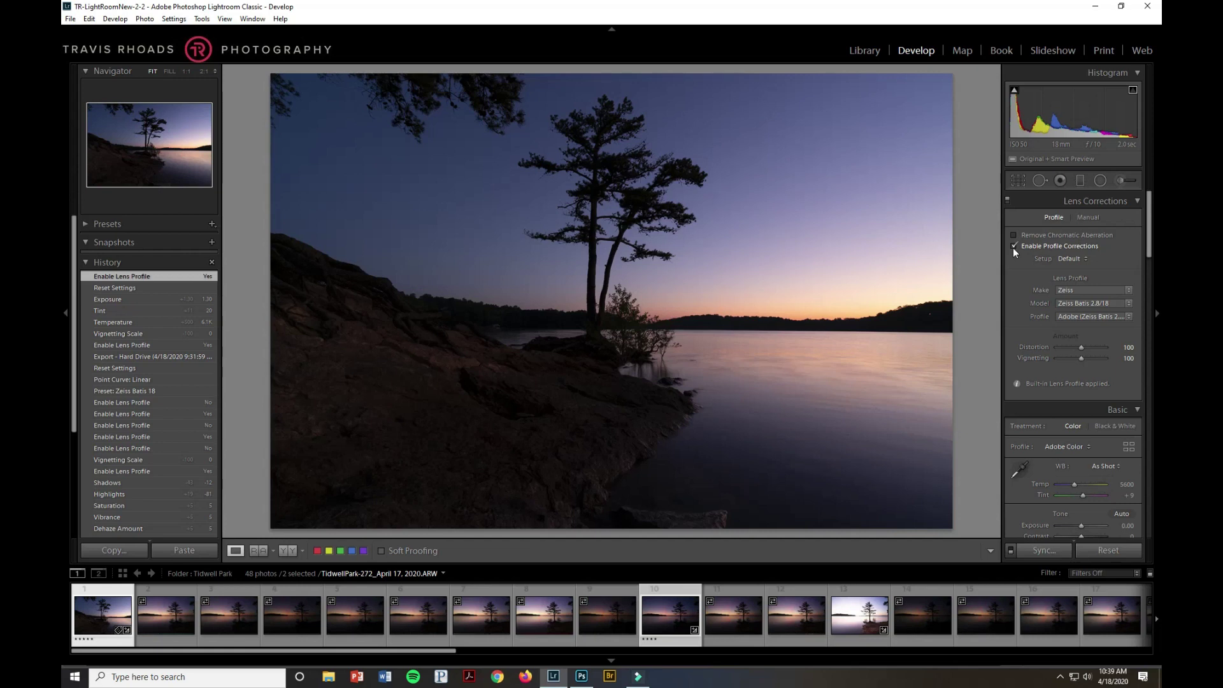
Switch the lens profile corrections off and on repeatedly to compare the photo with and without them
left_click(1013, 247)
left_click(1012, 247)
left_click(1013, 247)
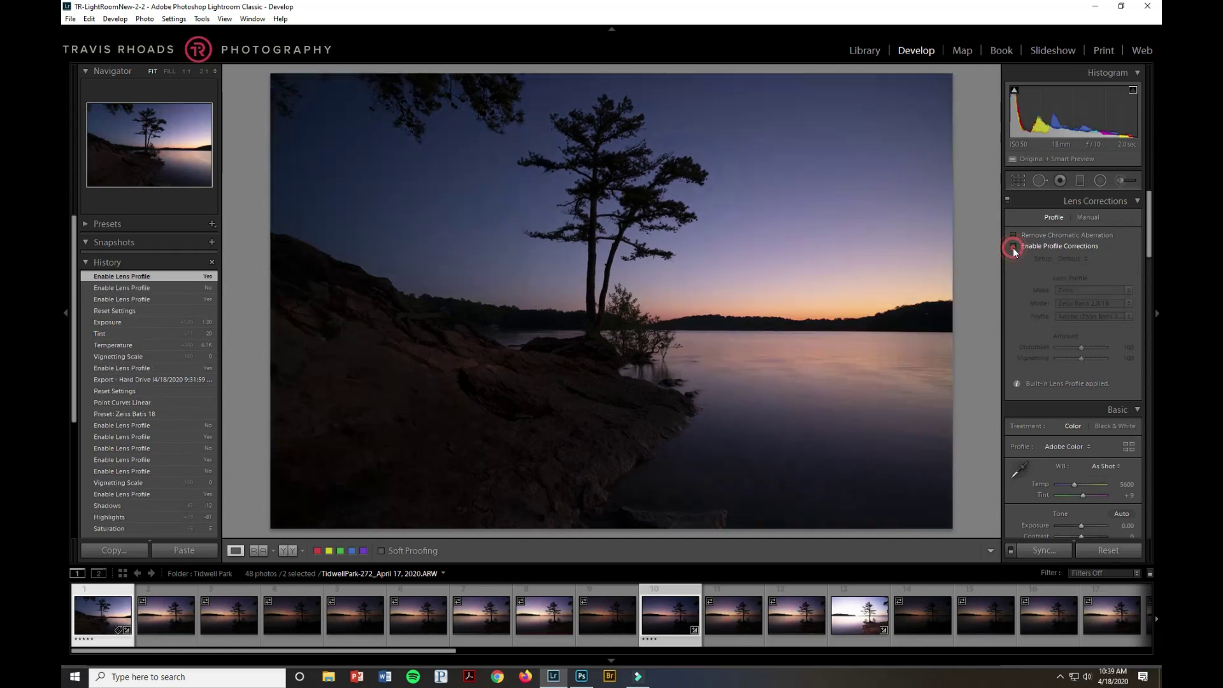
left_click(1013, 247)
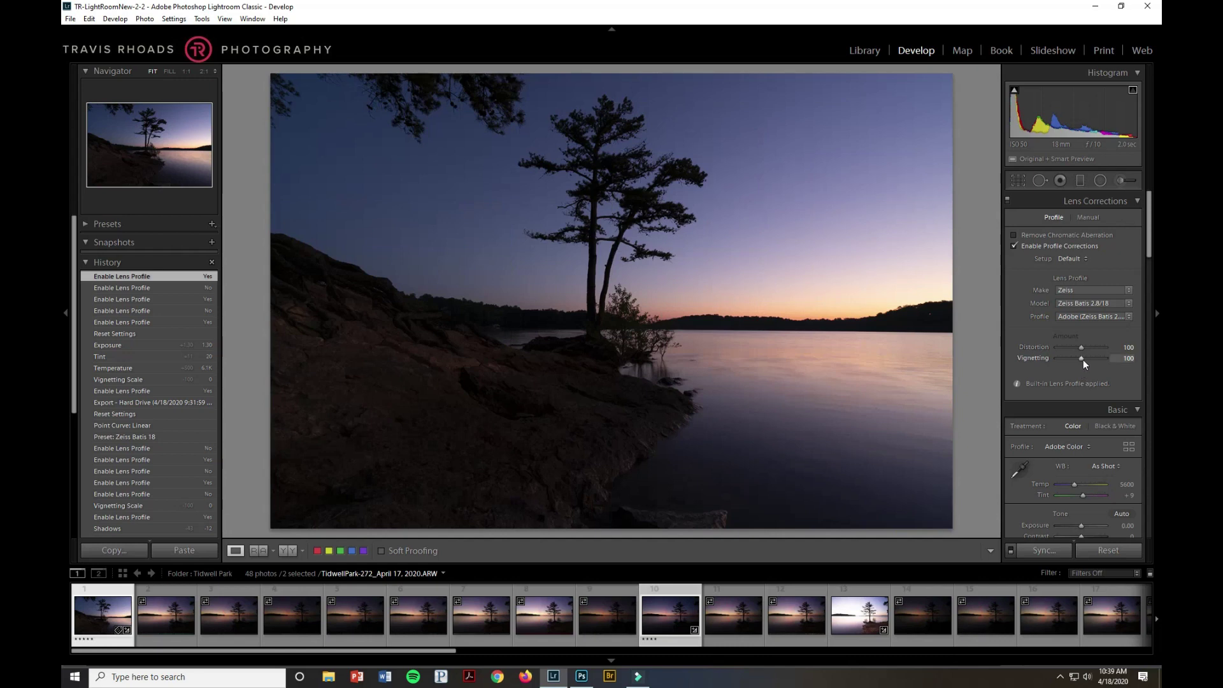
Set the lens profile's vignetting correction amount to 0 and collapse the Lens Corrections settings
left_click_drag(1083, 359, 1045, 355)
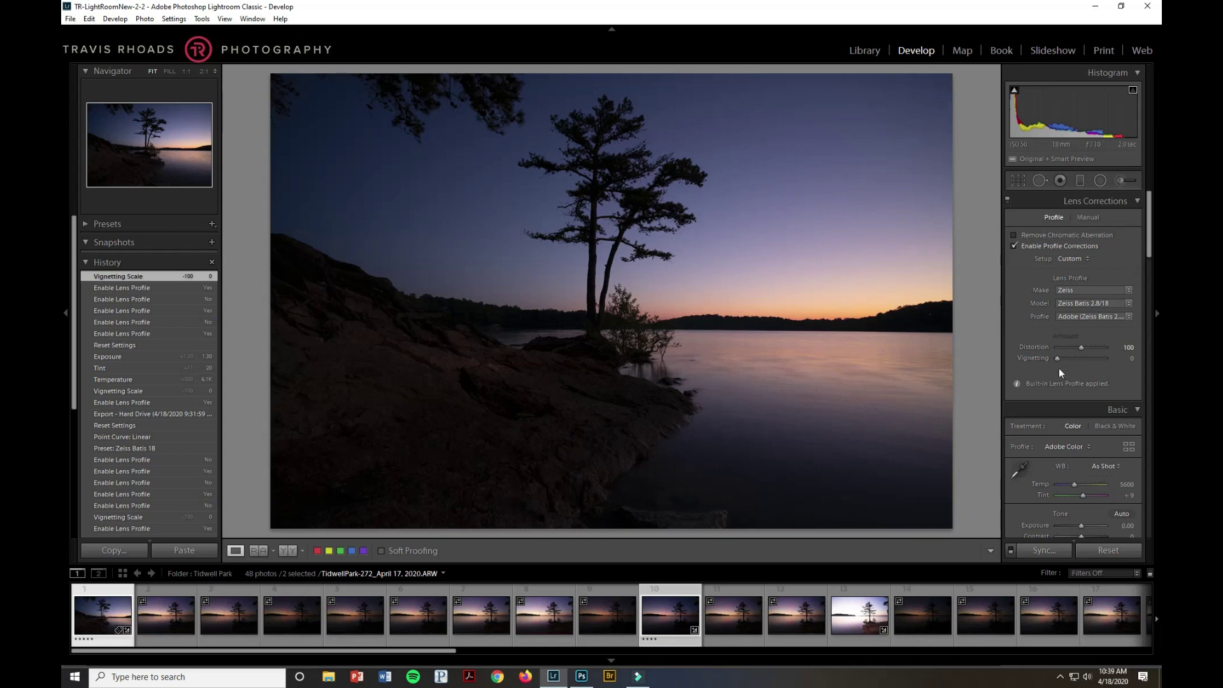
mouse_move(1057, 358)
left_mouse_down()
mouse_move(1119, 358)
mouse_move(1041, 357)
left_mouse_up()
left_click(1137, 201)
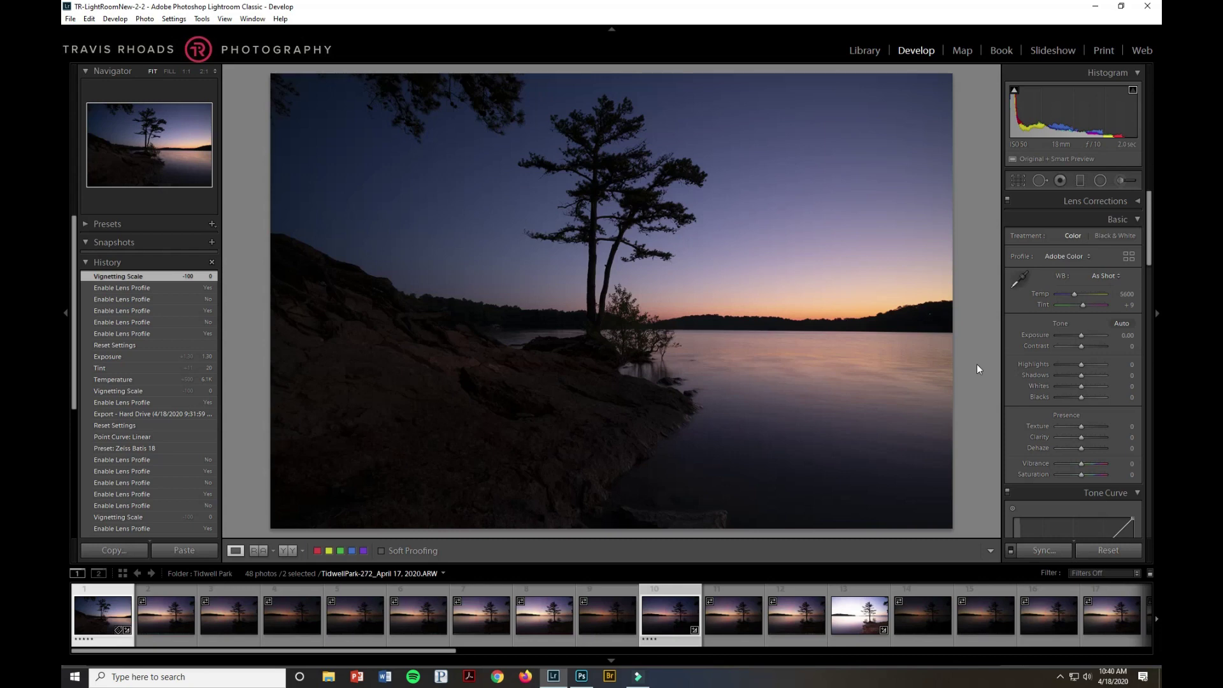
Set the photo's white balance to a temperature of 6100 and a tint of +20
left_click(1129, 295)
type("6100")
key("Tab")
type("20")
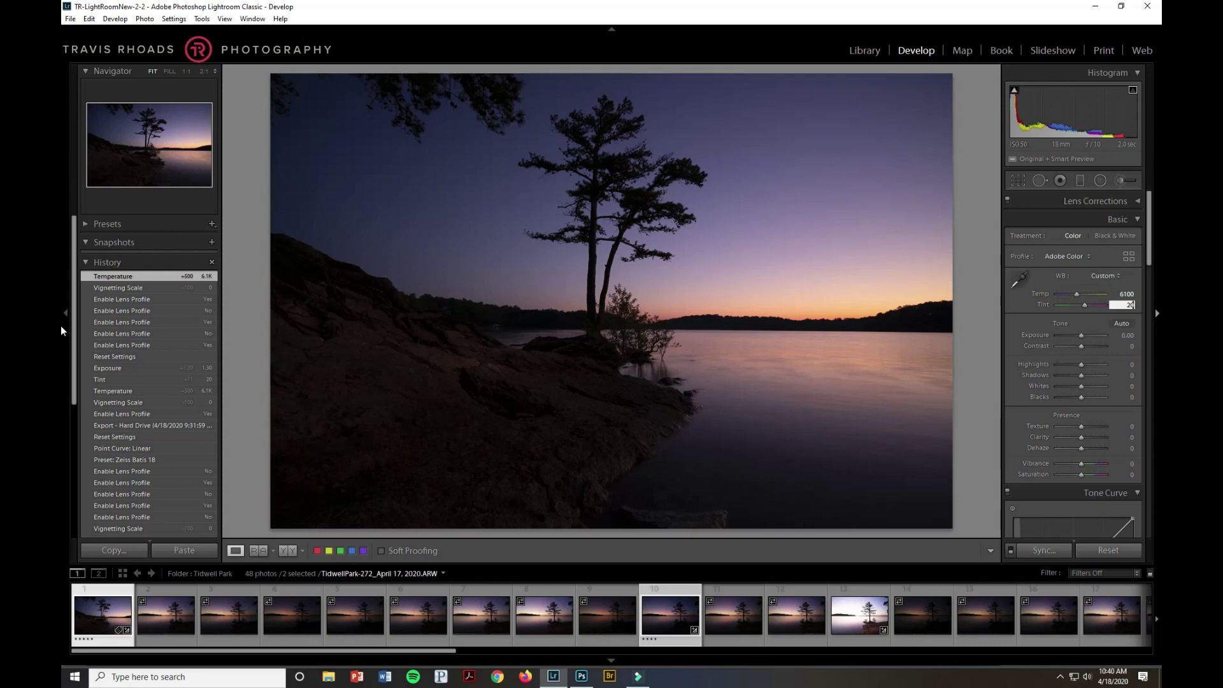
key("Tab")
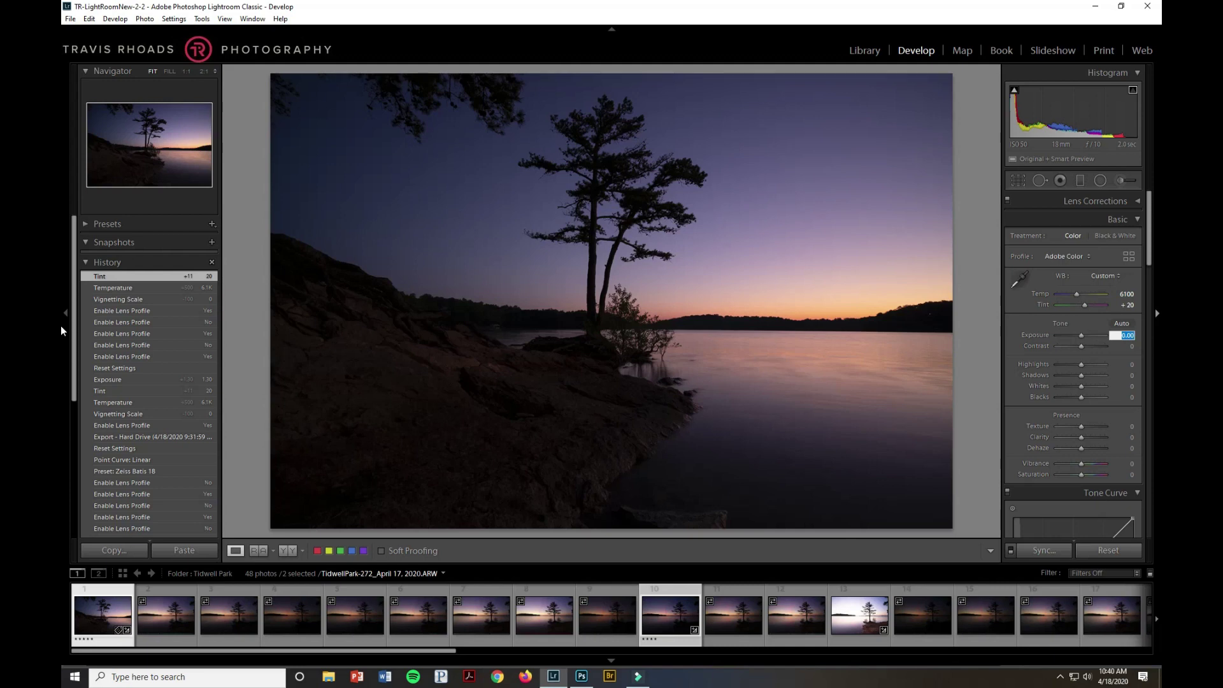
Set the photo's exposure to +1.30 and its contrast to +10
type("1.3")
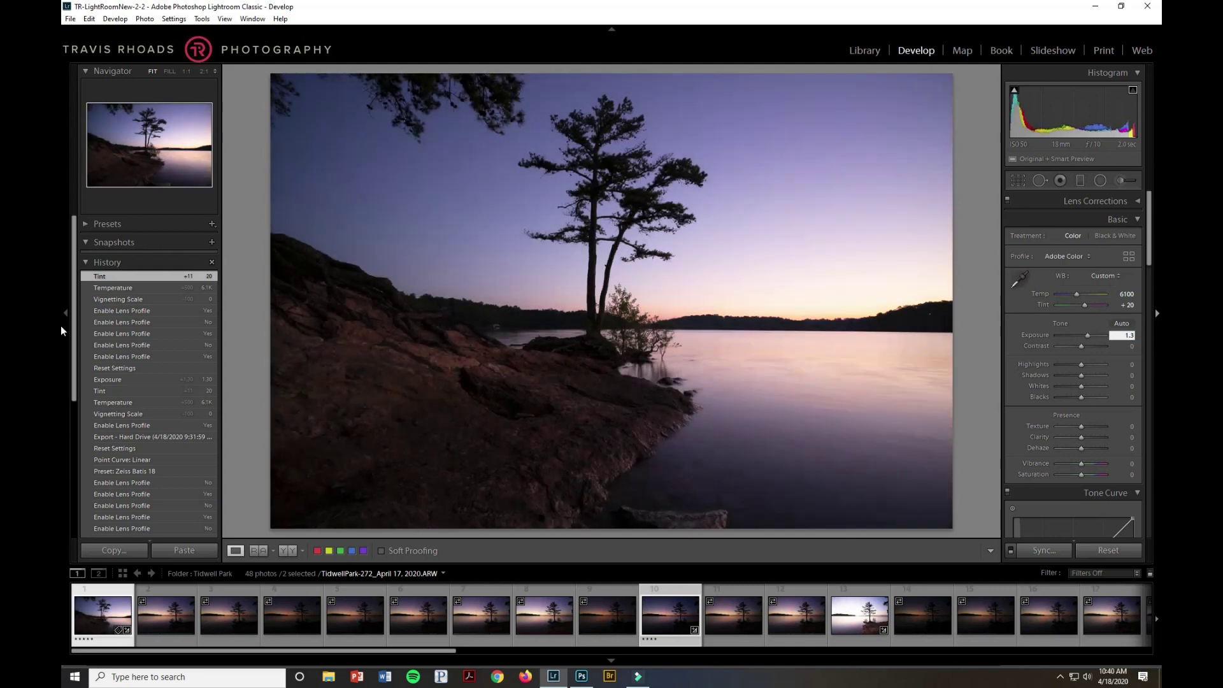
key("Return")
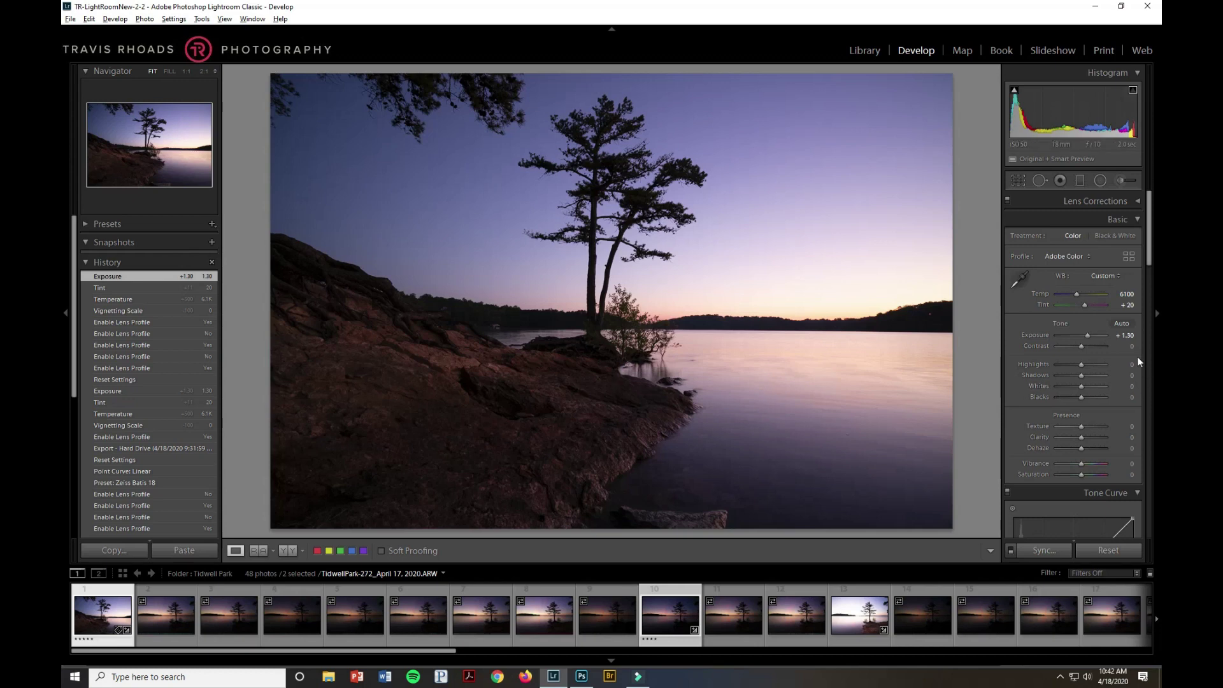
type("10")
key("Tab")
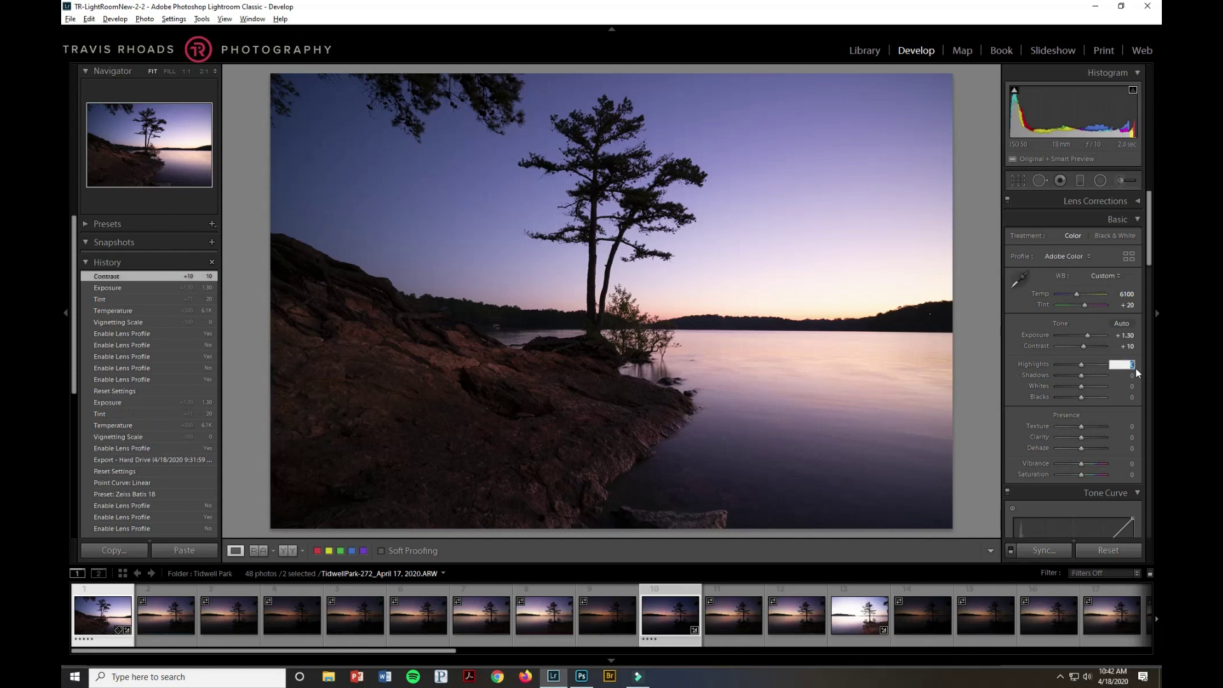
Try Highlights at -81 and at -100, with Shadows raised to +100
type("-81")
key("Return")
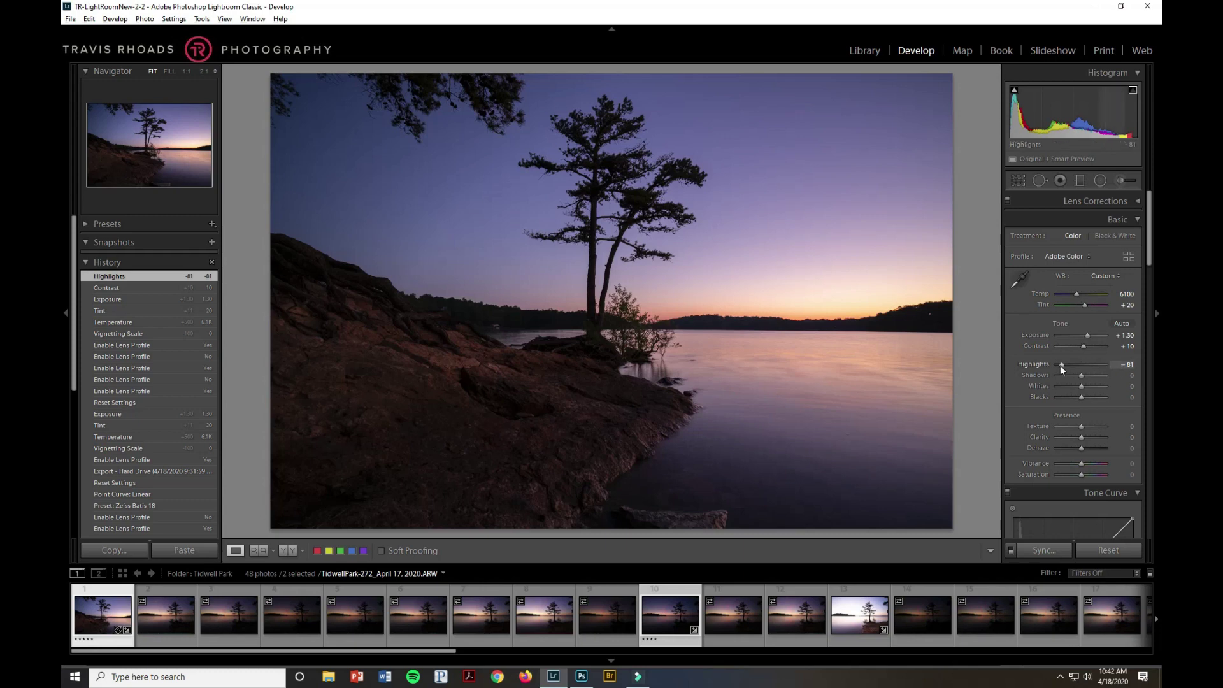
mouse_move(1060, 365)
left_mouse_down()
mouse_move(1047, 365)
mouse_move(1129, 374)
mouse_move(1045, 368)
left_mouse_up()
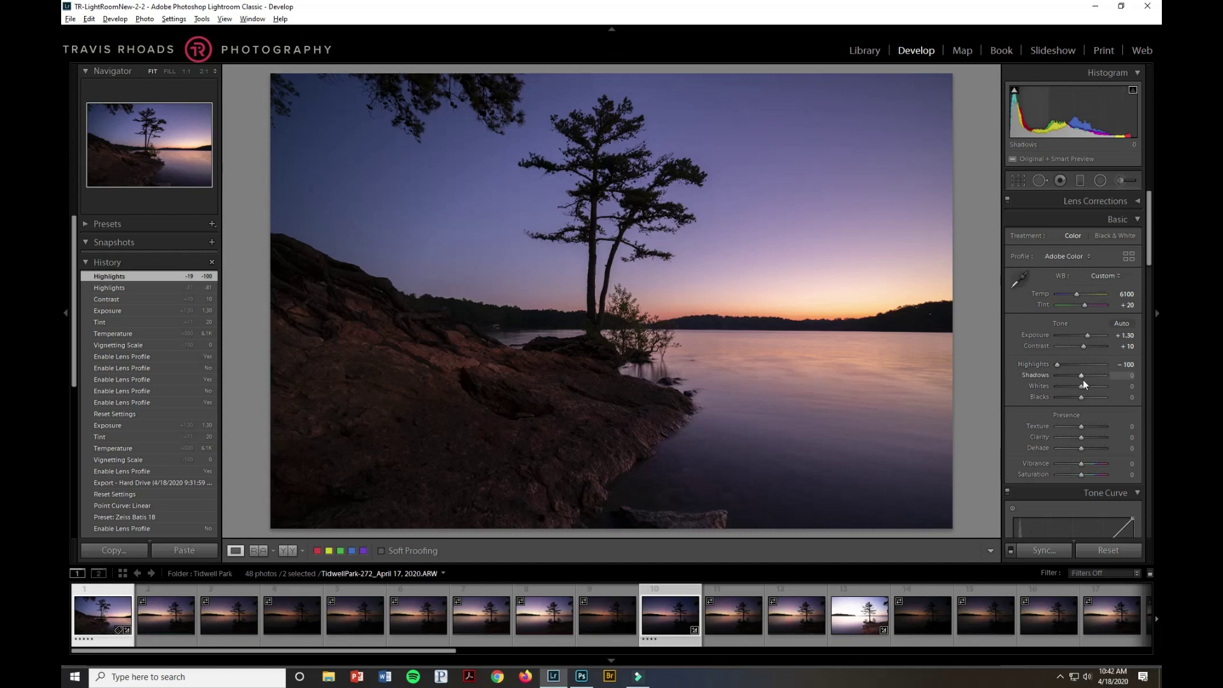
left_click_drag(1084, 380, 1129, 385)
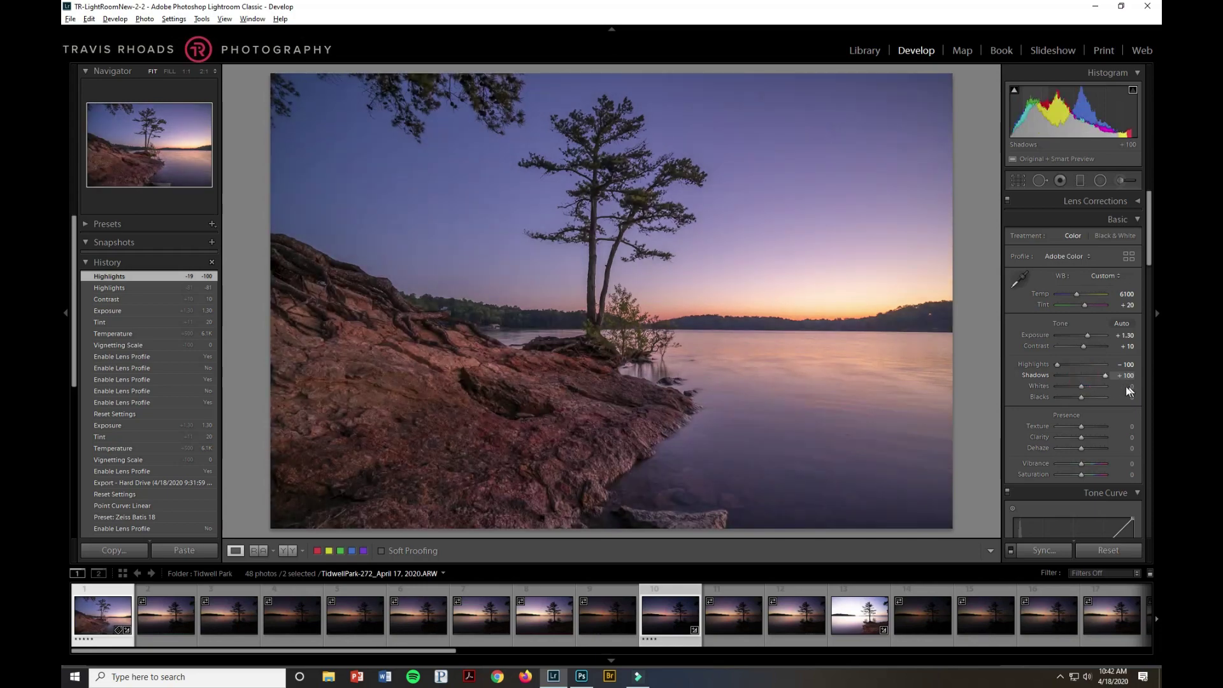
Inspect the recovered shadow detail in the foreground rocks and around the tree trunks at 1:1
left_click(565, 462)
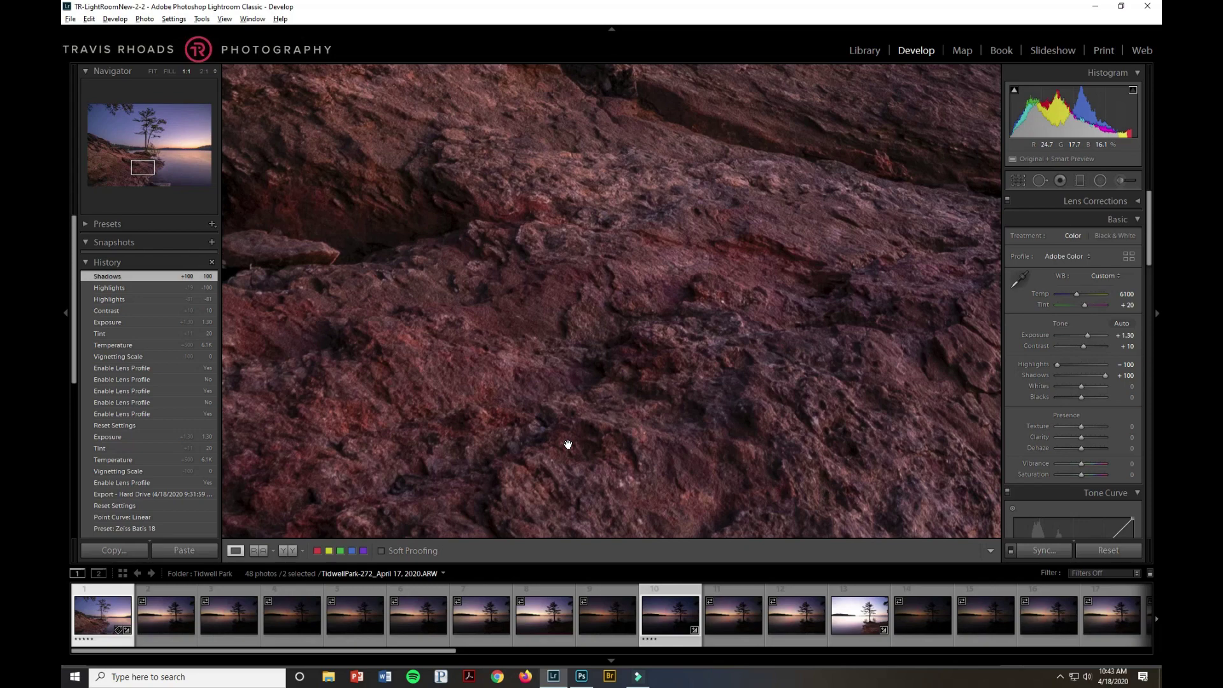
left_click(607, 379)
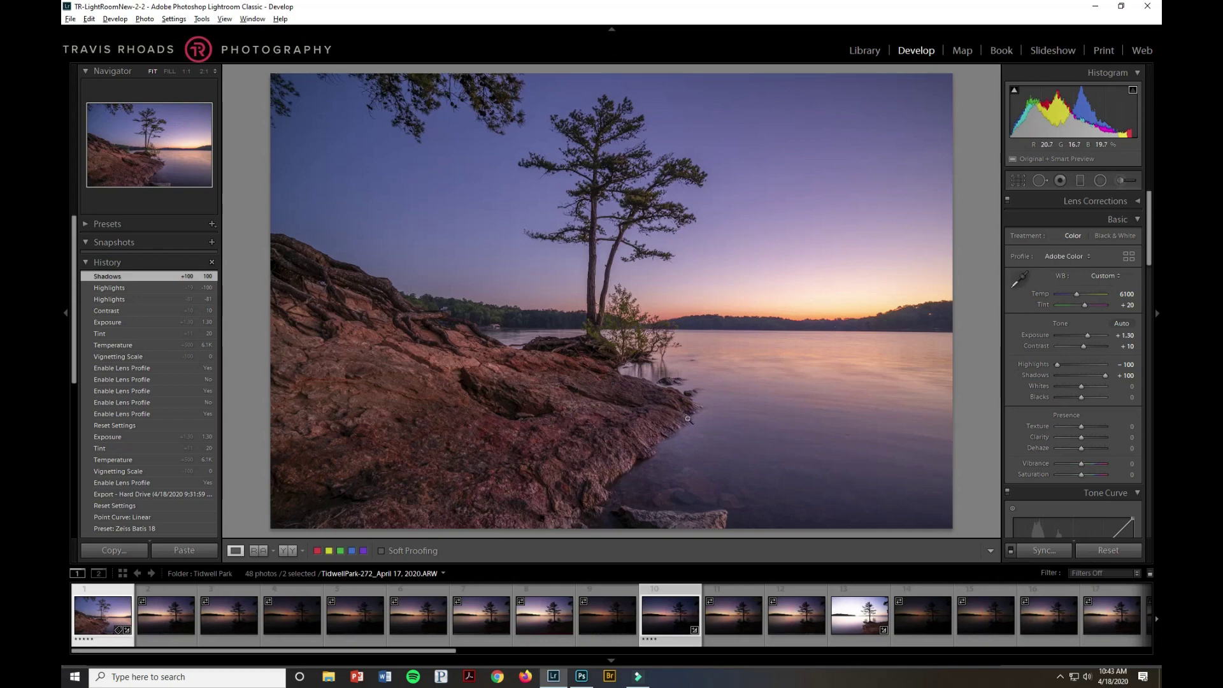
left_click(593, 309)
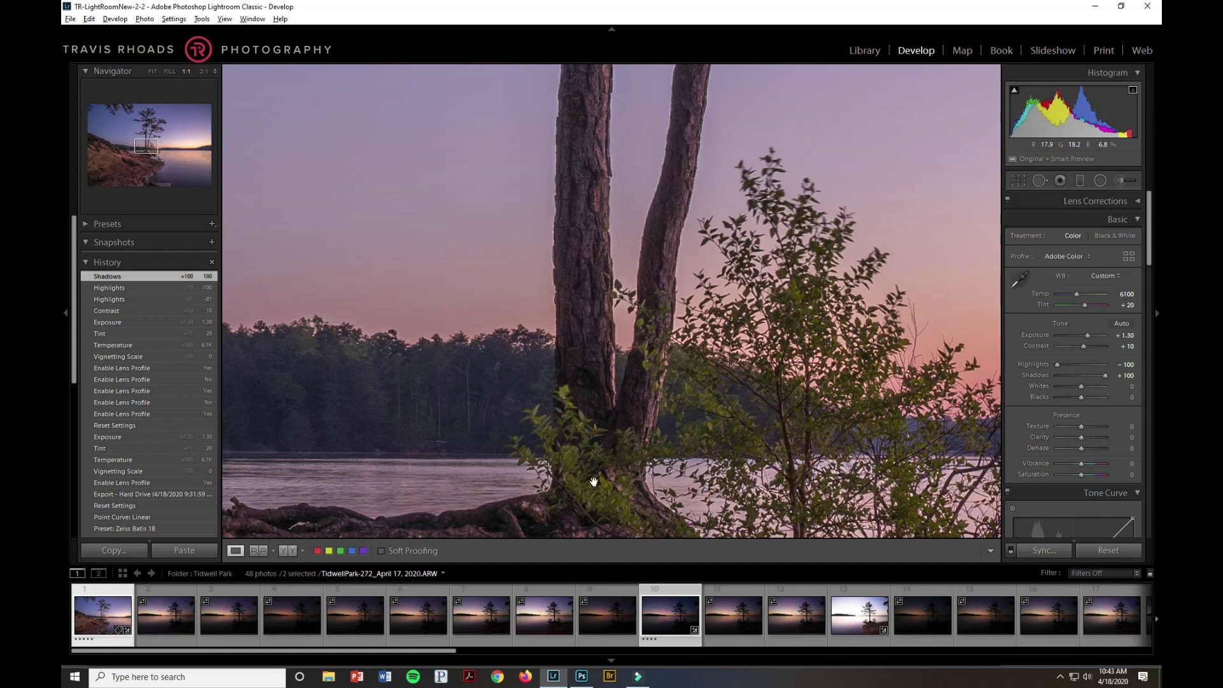
left_click(591, 335)
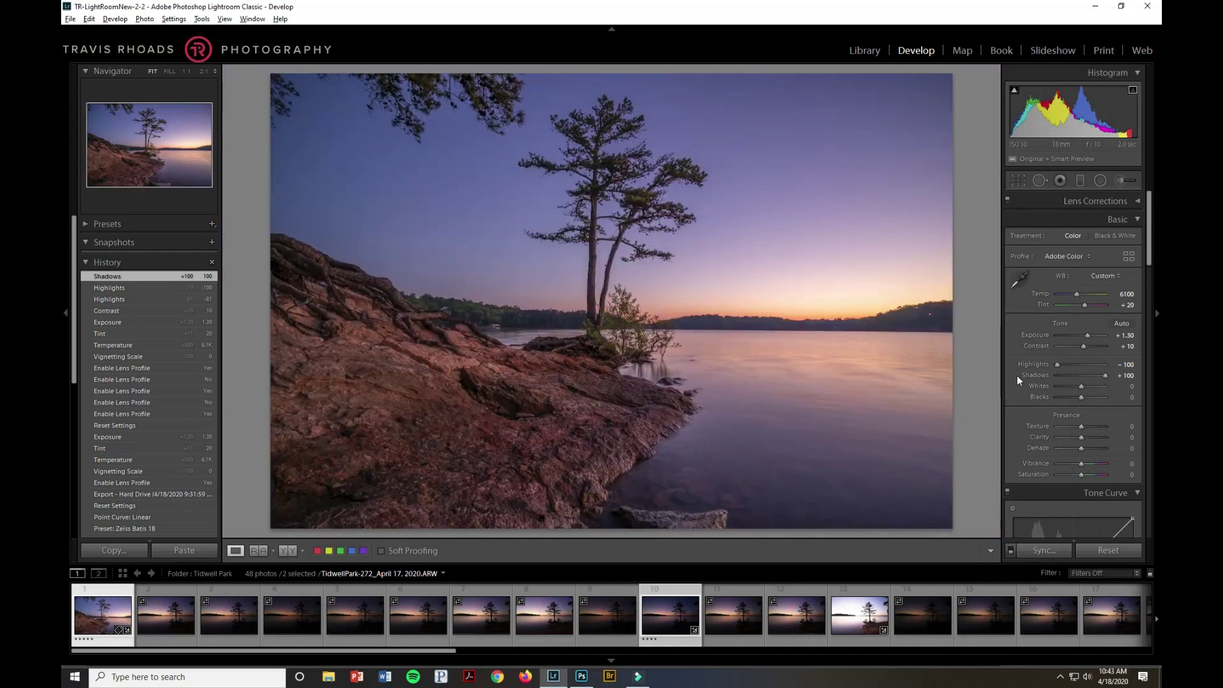
Set Shadows to -12 and Highlights to -80
left_click(1124, 375)
type("-12")
key("Return")
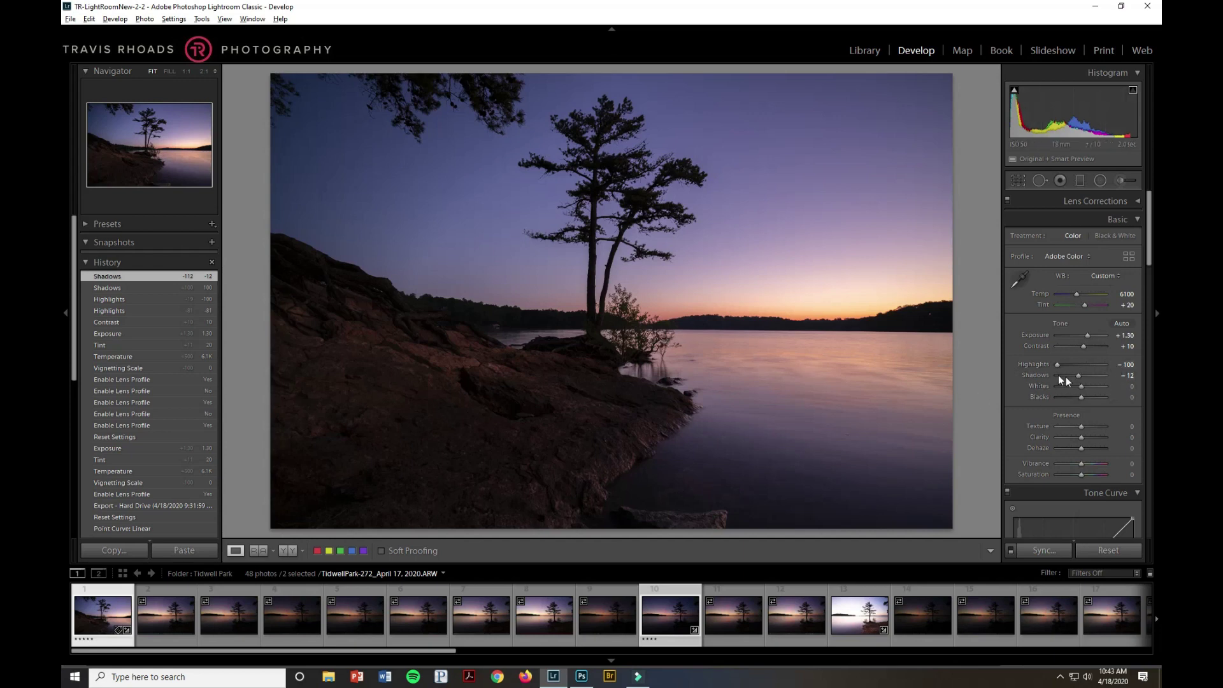
left_click(1126, 365)
type("- 80")
key("Return")
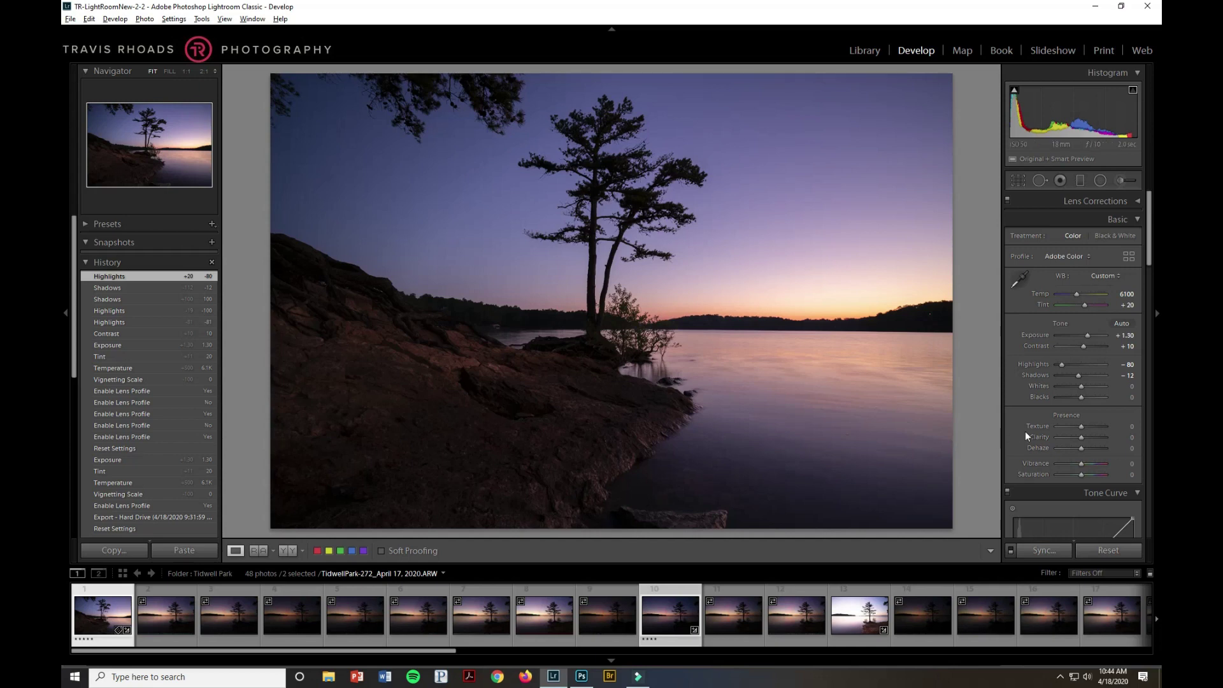
Set Whites to +10 and Blacks to -10
left_click(1130, 386)
type("10")
key("Tab")
type("-10")
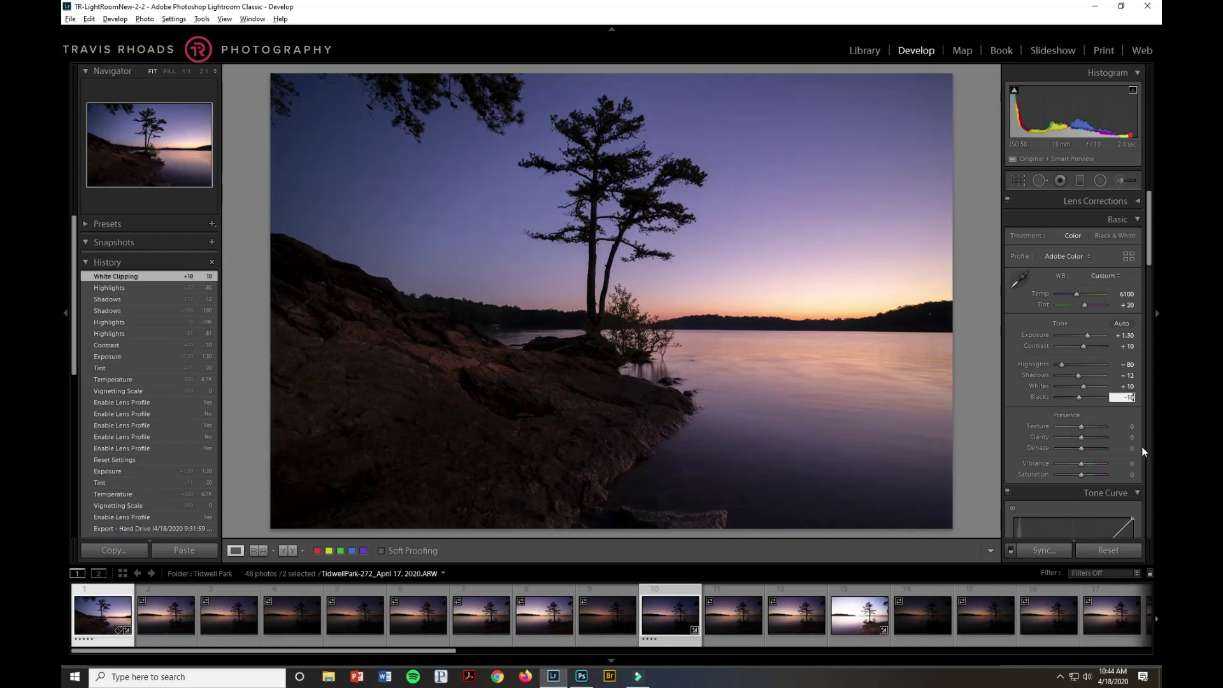
Toggle the shadow clipping overlay to check which dark areas are clipped, leaving it off
left_click(1014, 93)
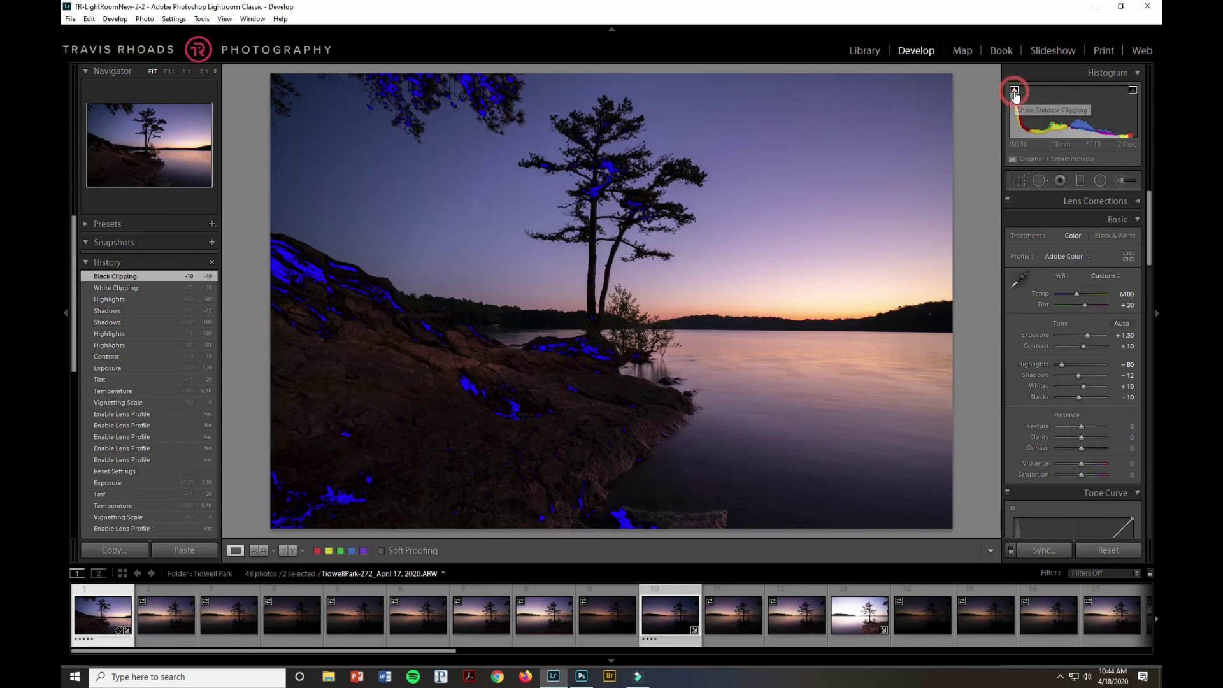
left_click(1014, 92)
left_click(1014, 93)
left_click(1014, 93)
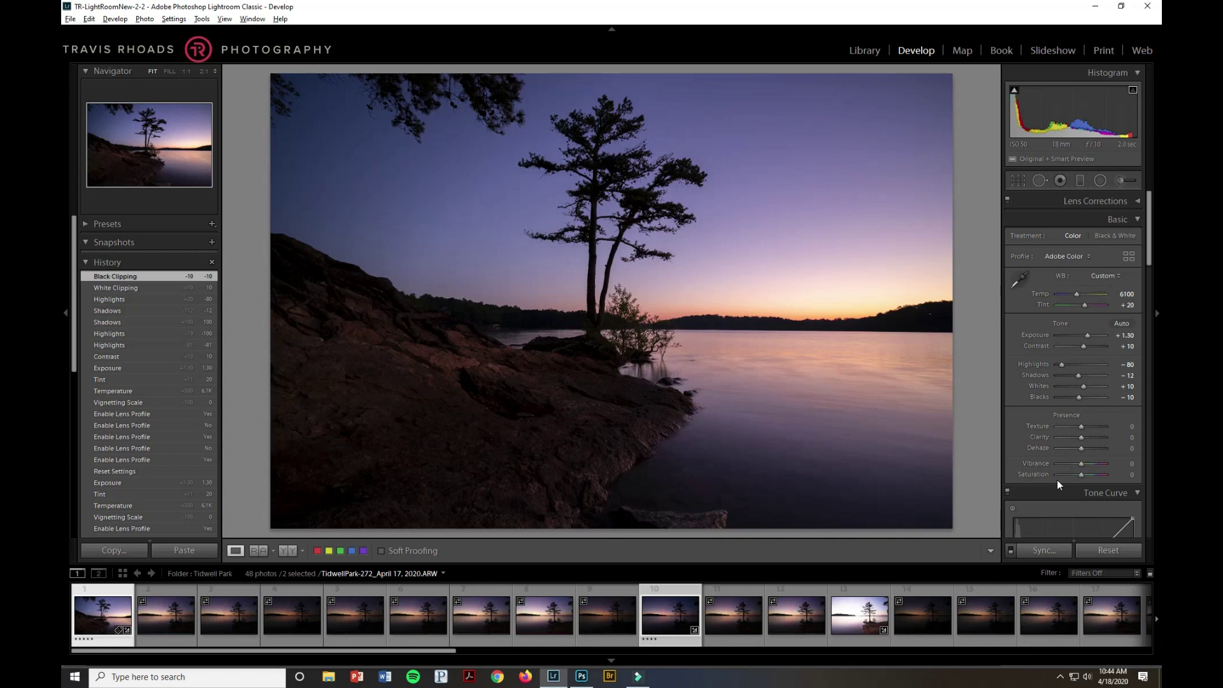
Preview the Texture effect at +100 and settle on a Texture value of +15
left_click(1130, 426)
type("15")
left_click_drag(1084, 432, 1121, 435)
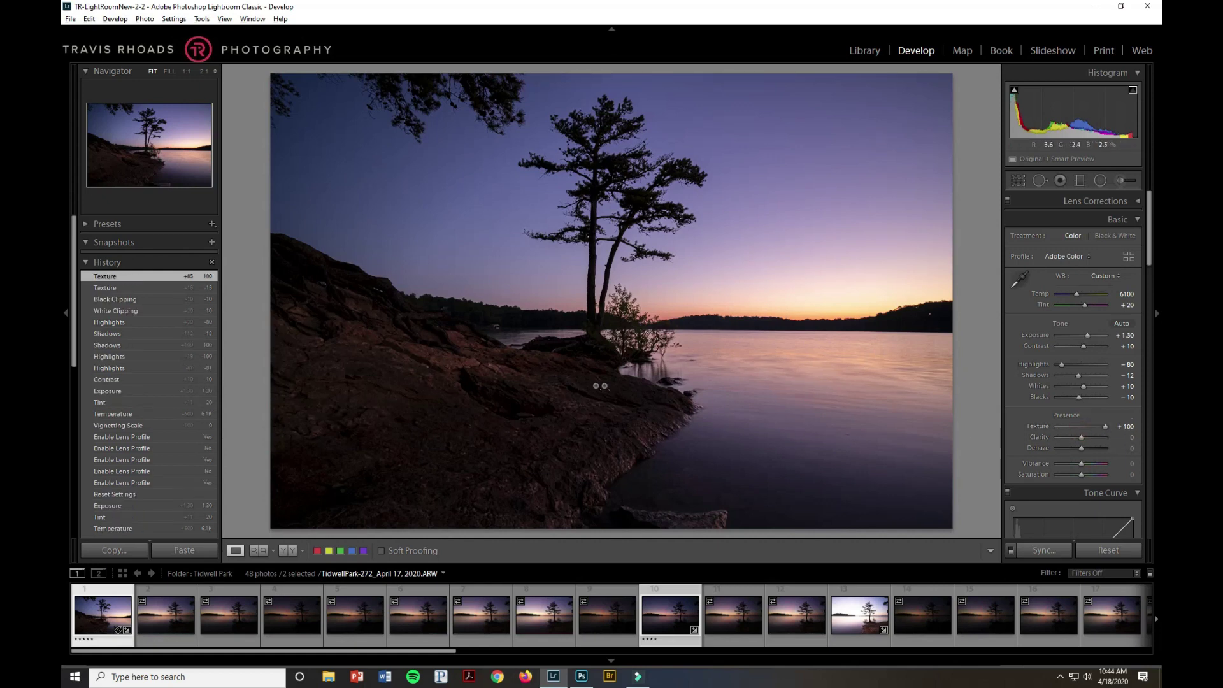
left_click(1124, 428)
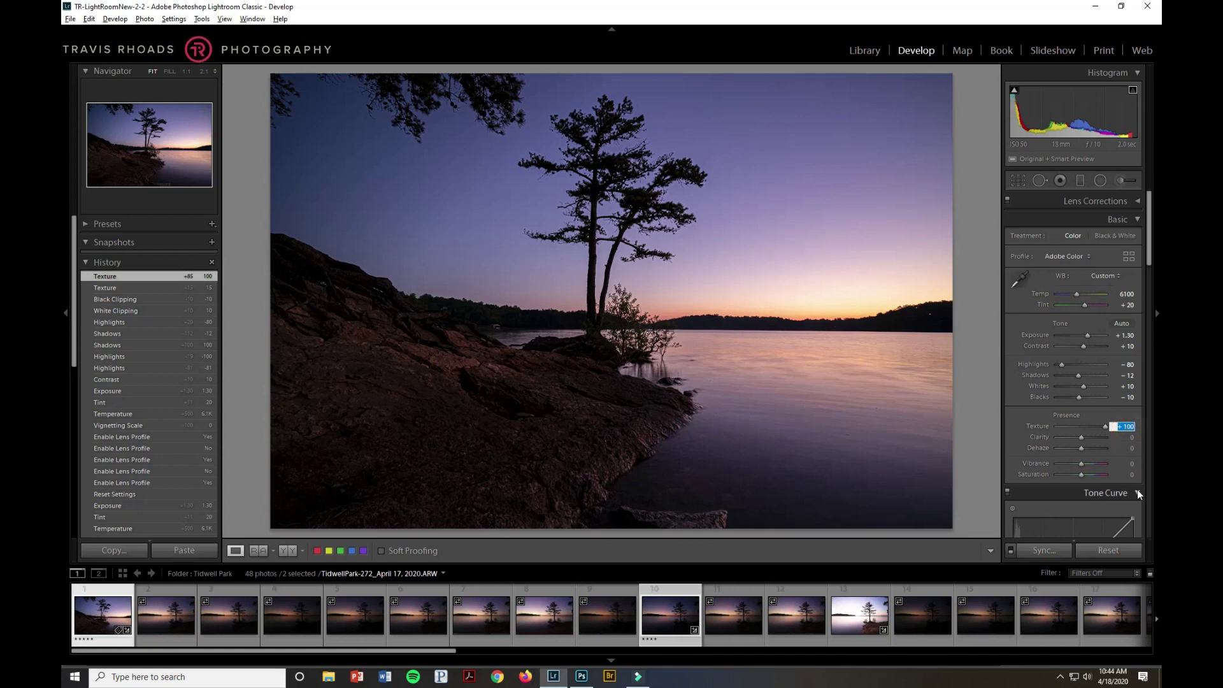
type("15")
Set Dehaze, Vibrance and Saturation to +5 each
left_click(1130, 449)
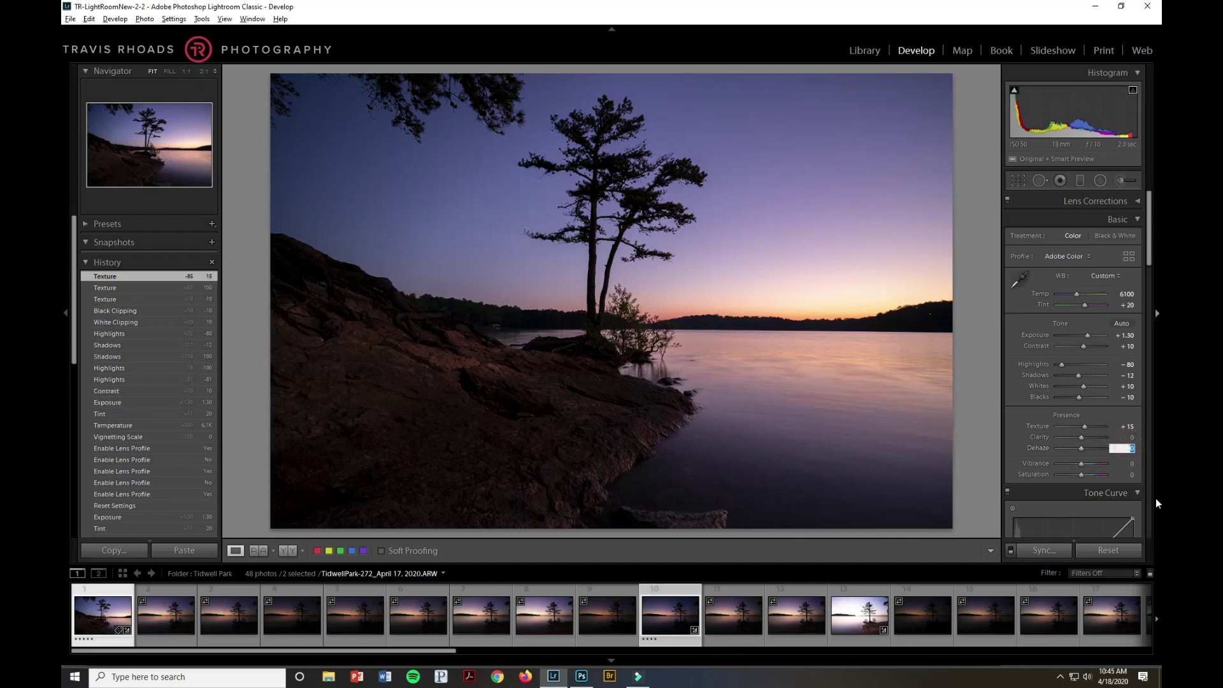
type("5")
left_click(1129, 466)
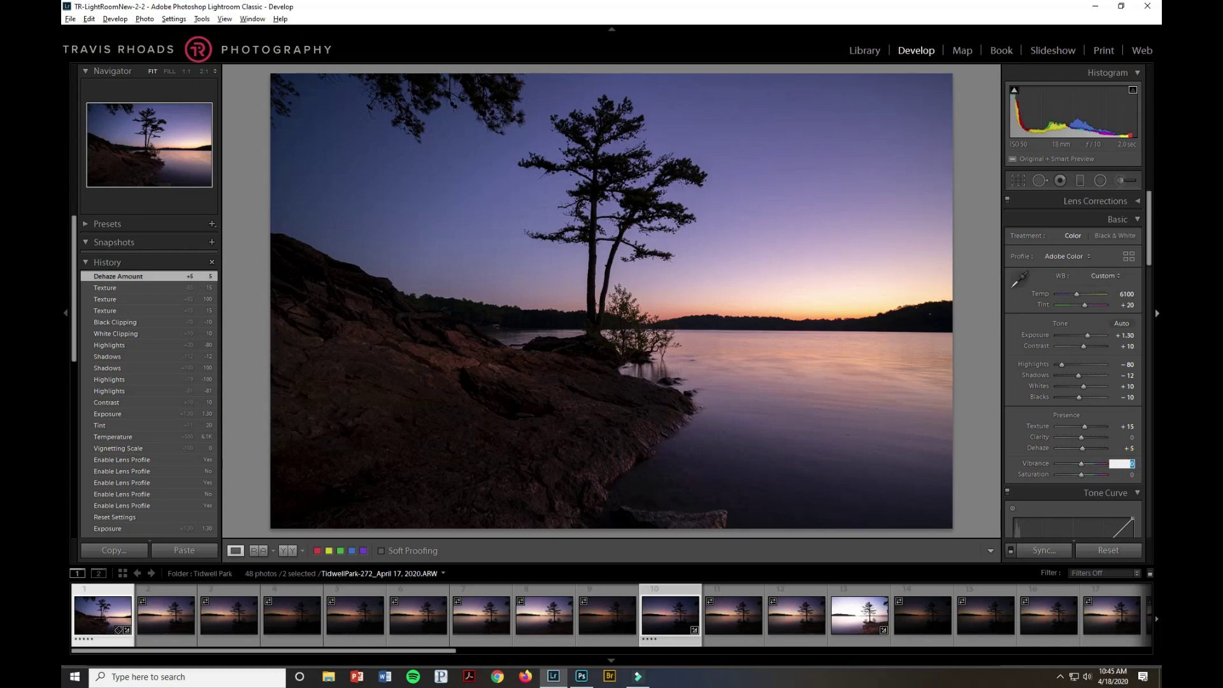
type("5")
key("Tab")
type("5")
key("Return")
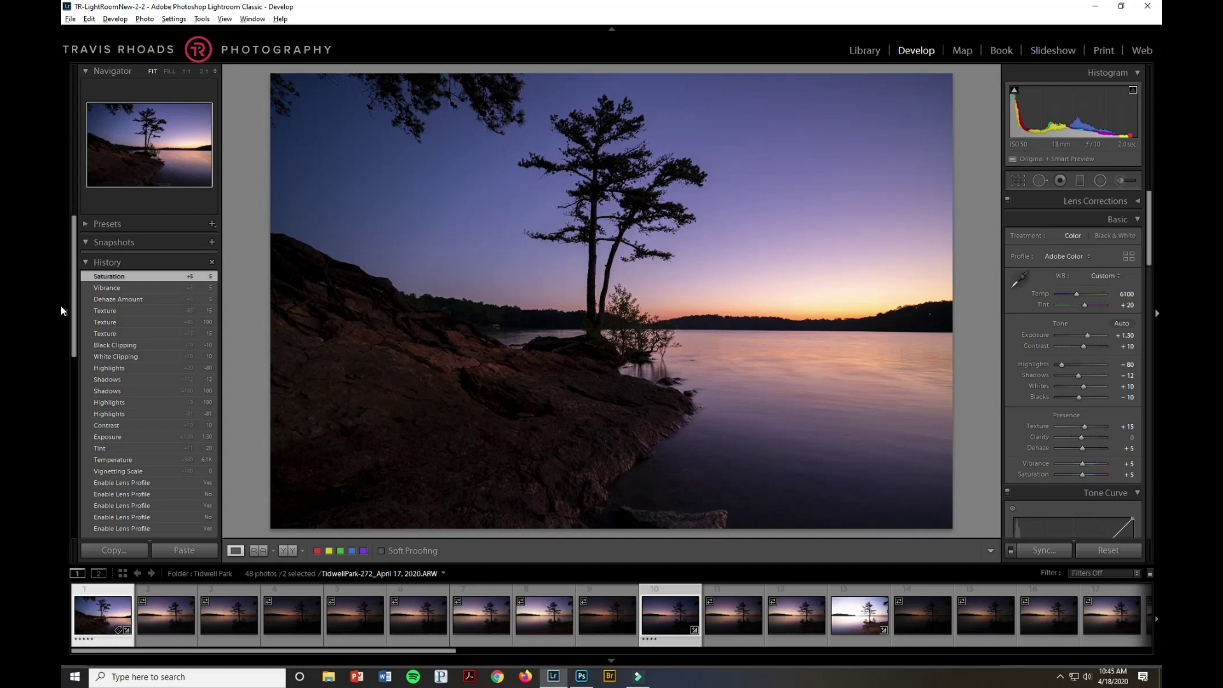
Add an anchor point in the lower quarter of the RGB point curve and slightly raise the curve's black end point
left_click_drag(1150, 245, 1150, 319)
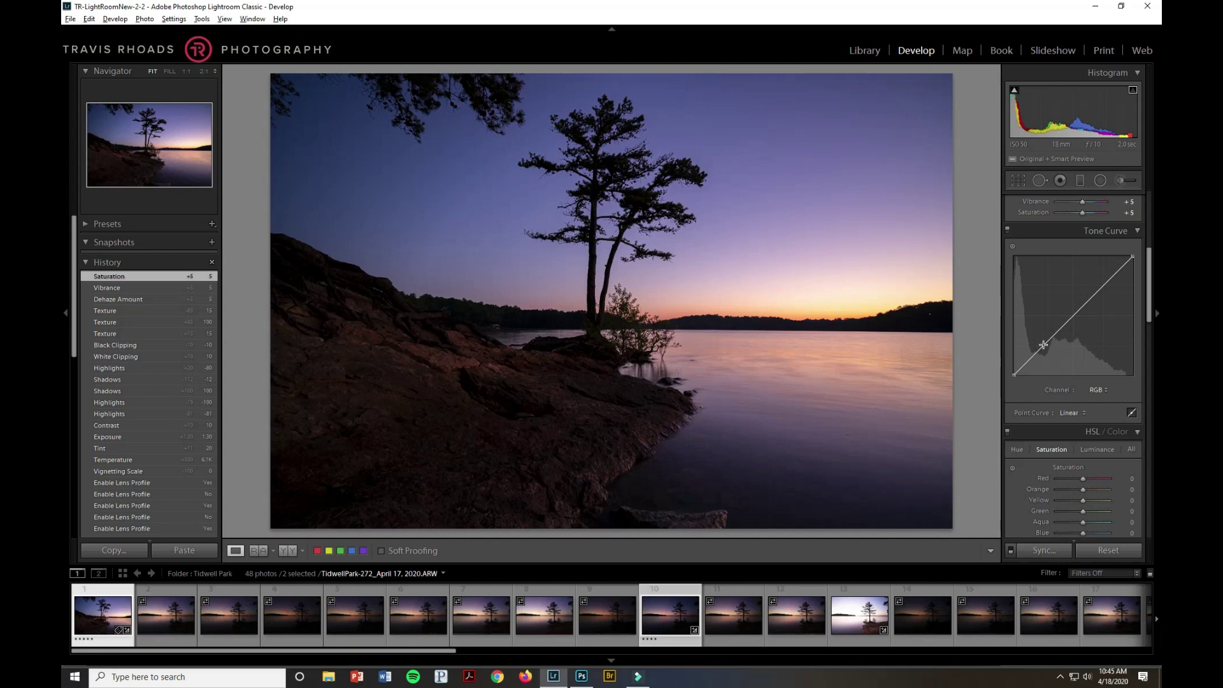
left_click(1043, 345)
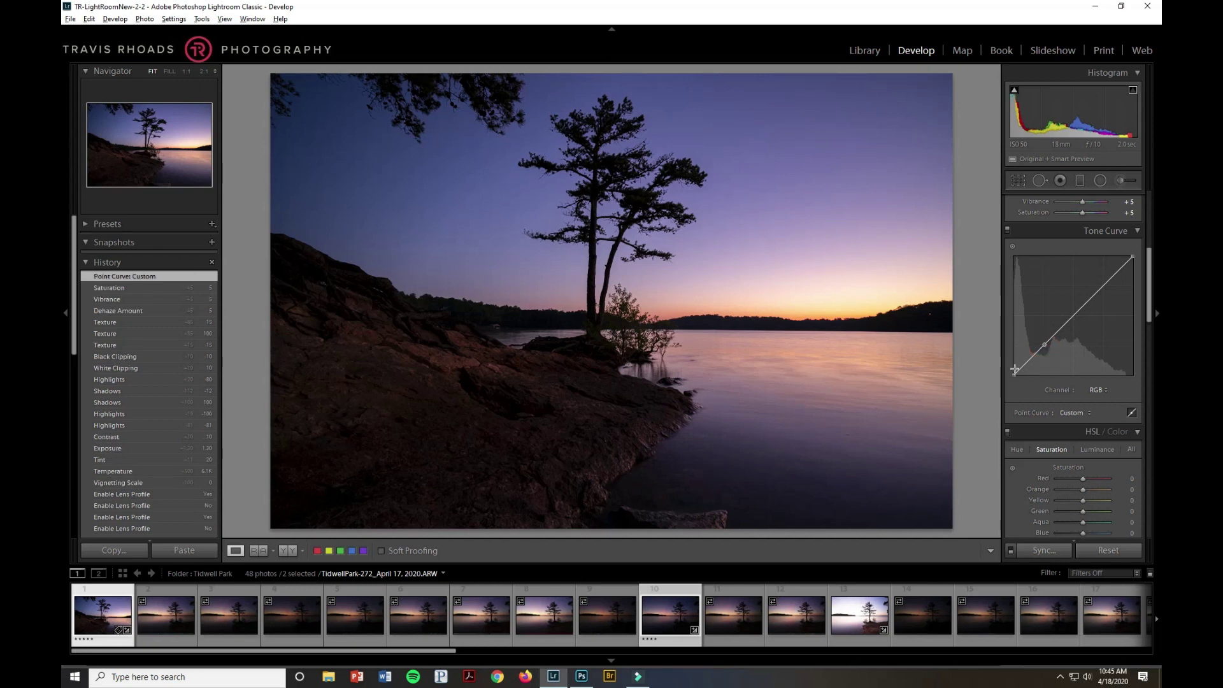
left_click(1014, 376)
left_click_drag(1015, 376, 1013, 373)
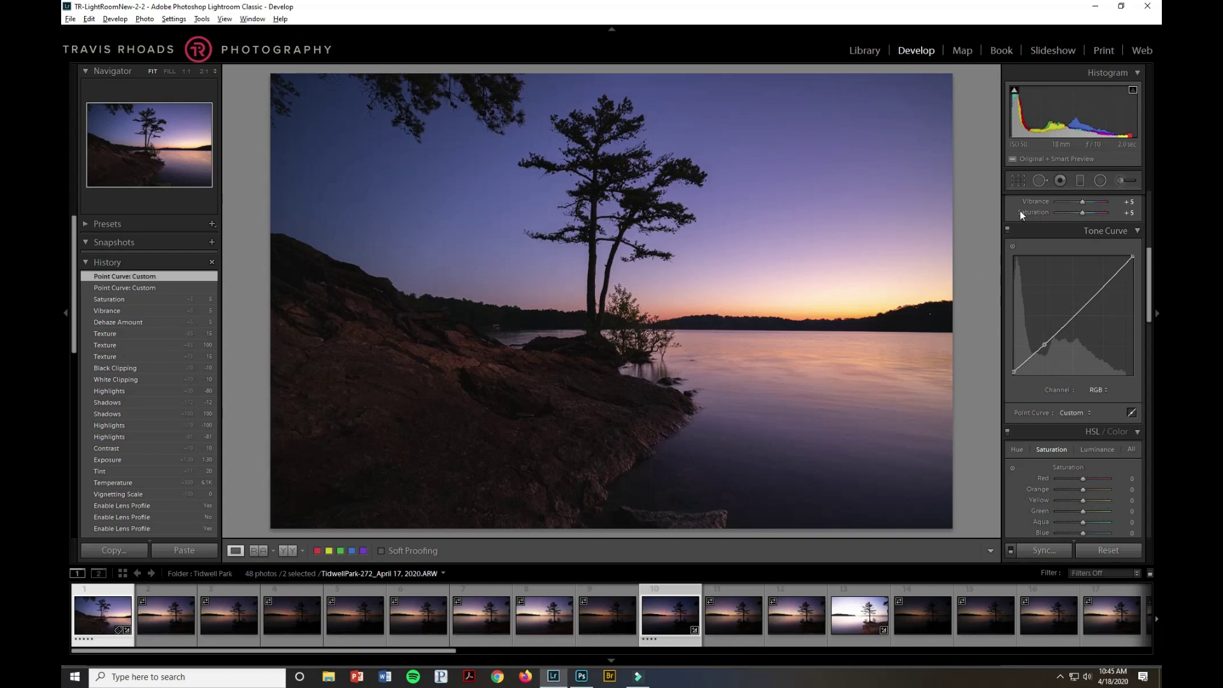
Use Visualize Spots to find and clone out the spot in the distant treeline, and check shadow and highlight clipping
left_click_drag(1149, 250, 1149, 220)
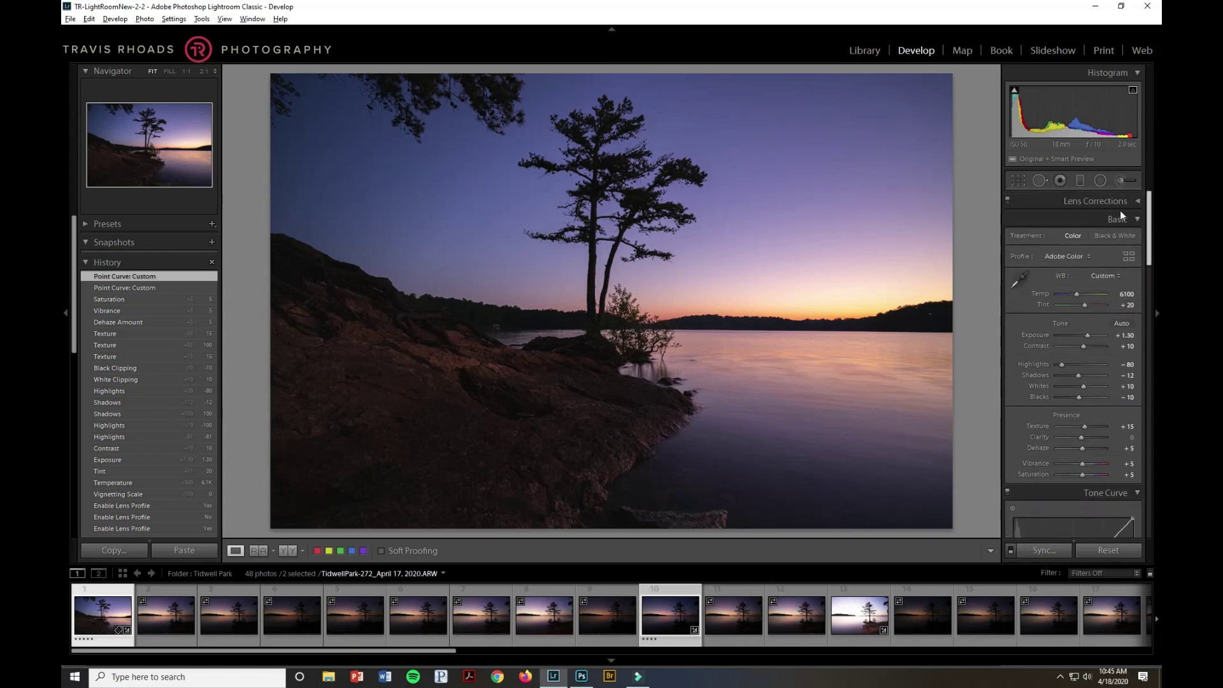
left_click(1037, 181)
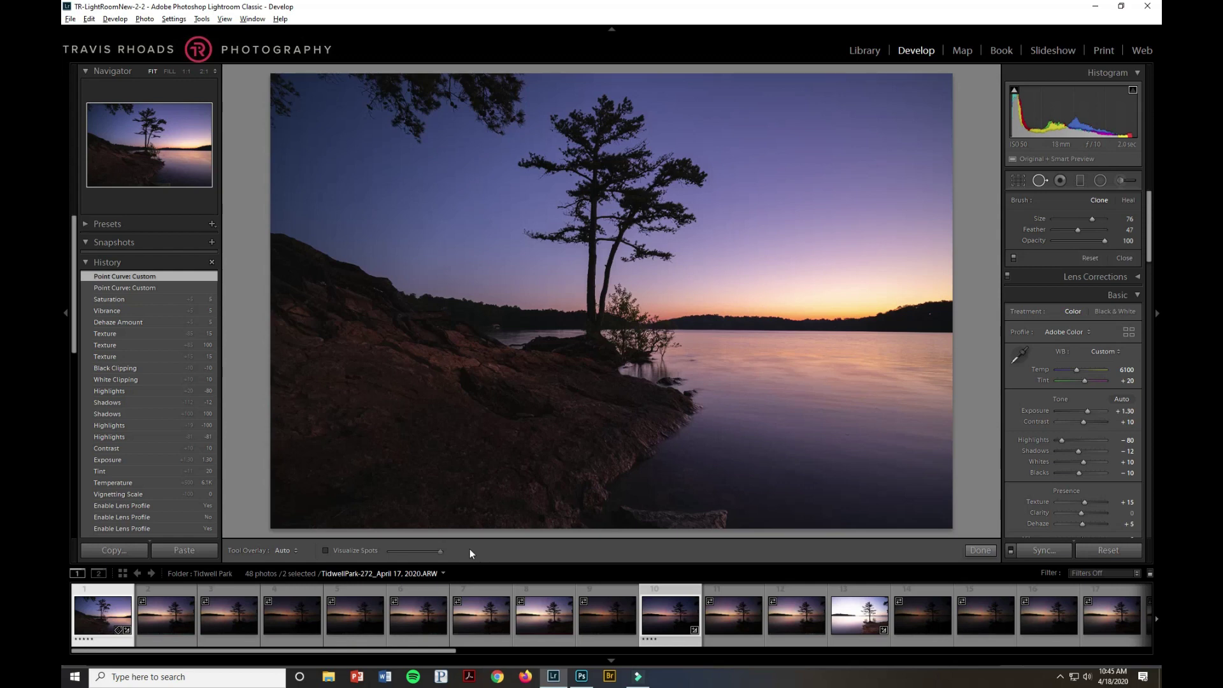
left_click(326, 550)
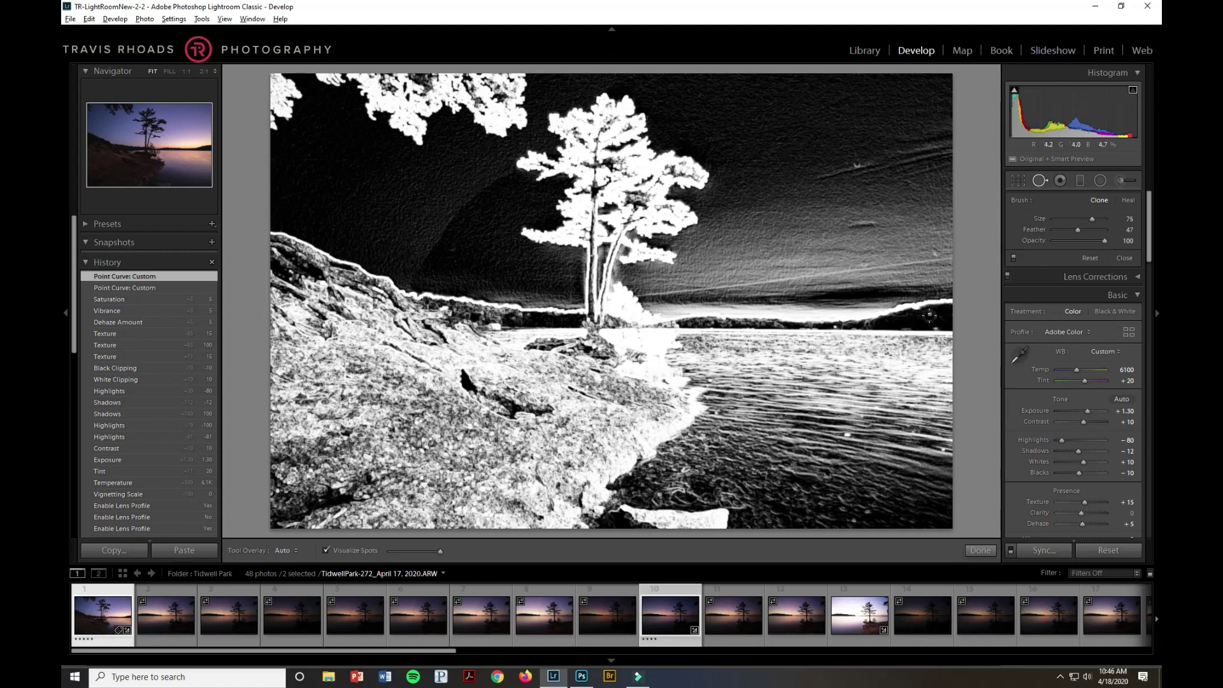
left_click(929, 315)
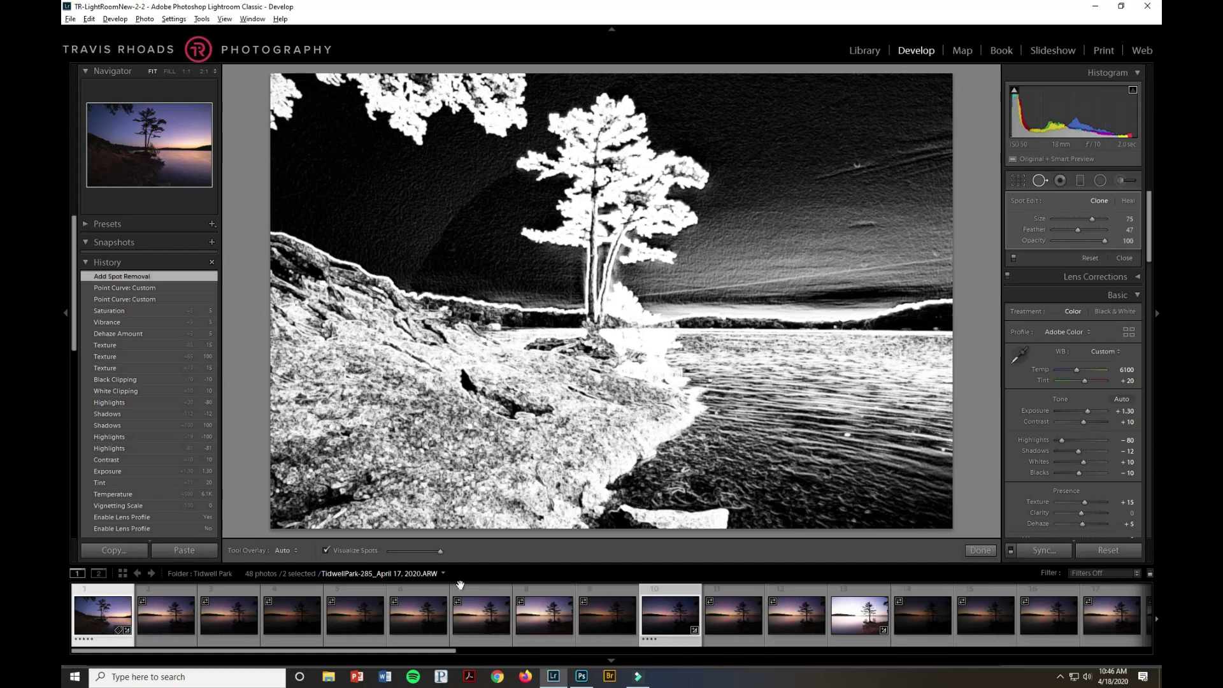
left_click(325, 550)
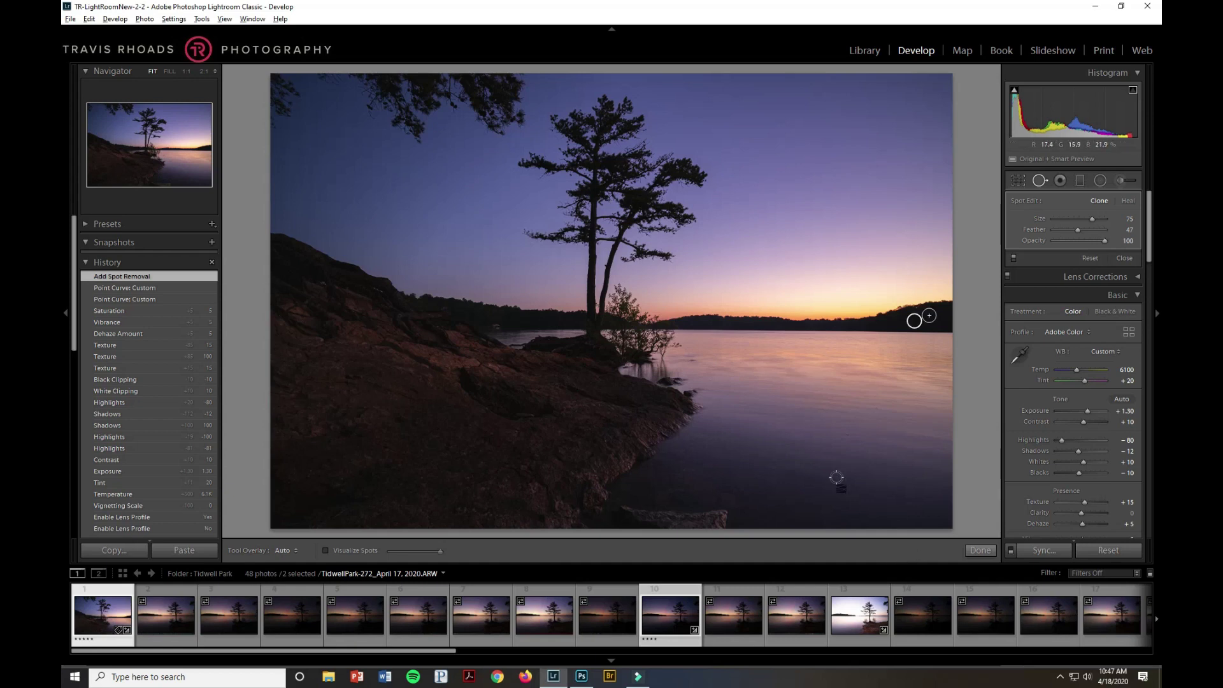
left_click(984, 550)
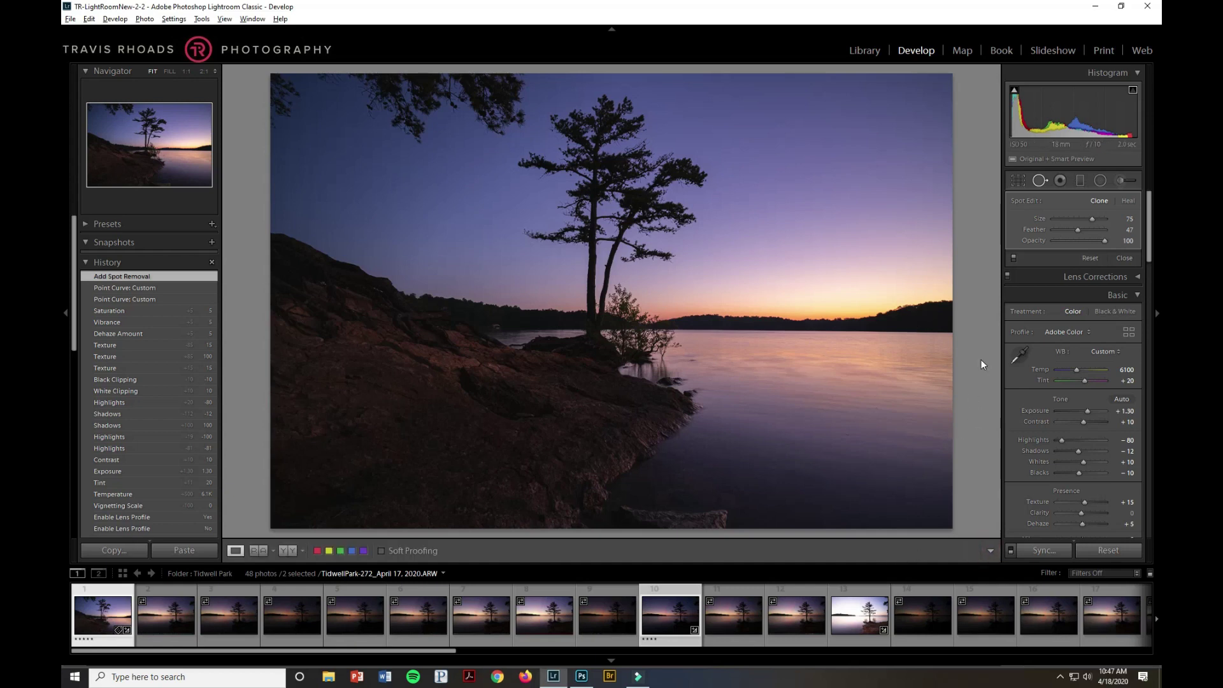
left_click(1015, 90)
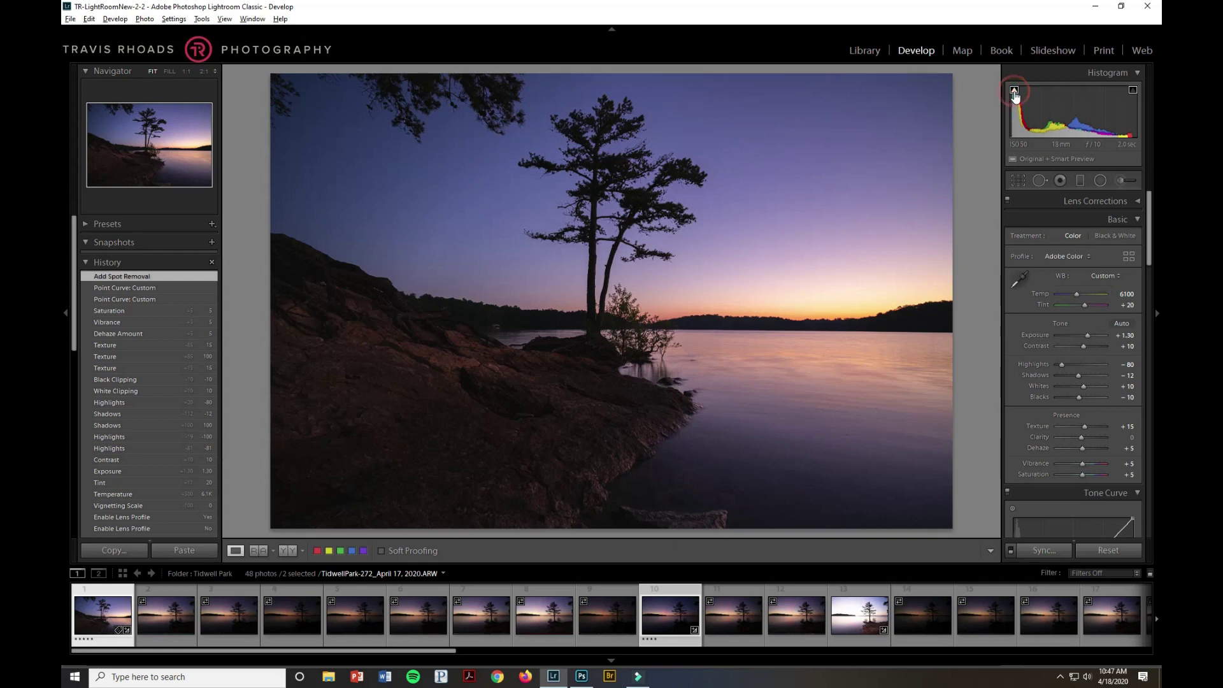
left_click(1133, 92)
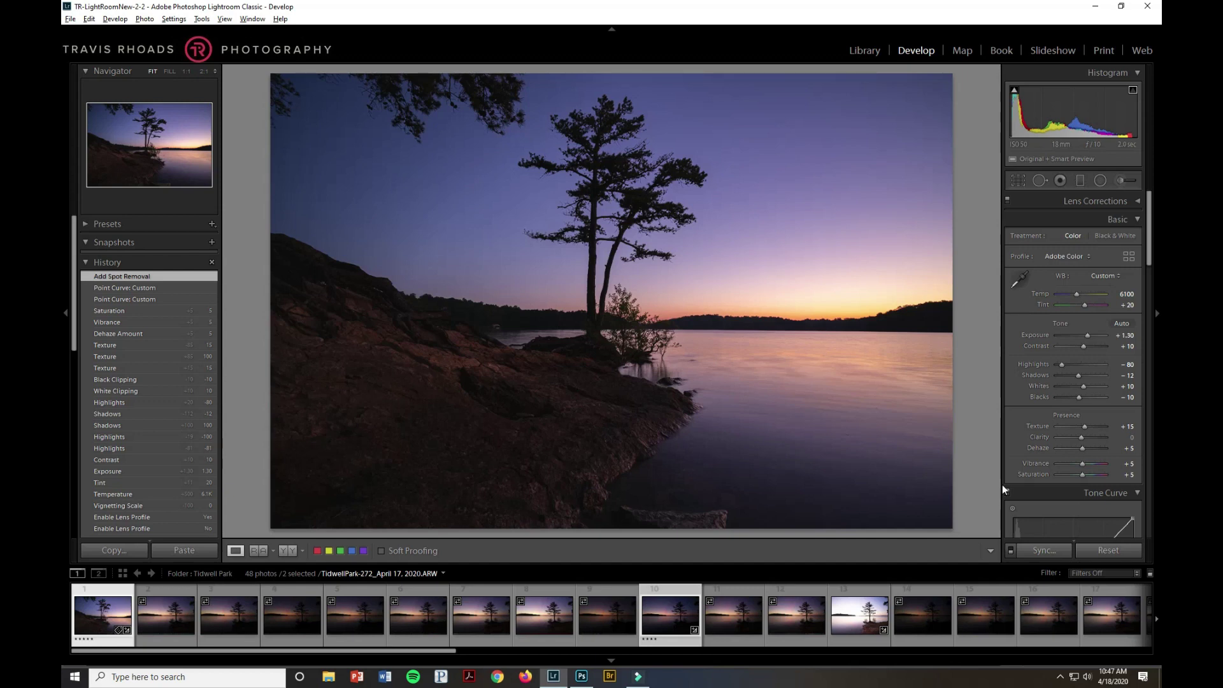
Create virtual copies of the two selected photos
right_click(106, 621)
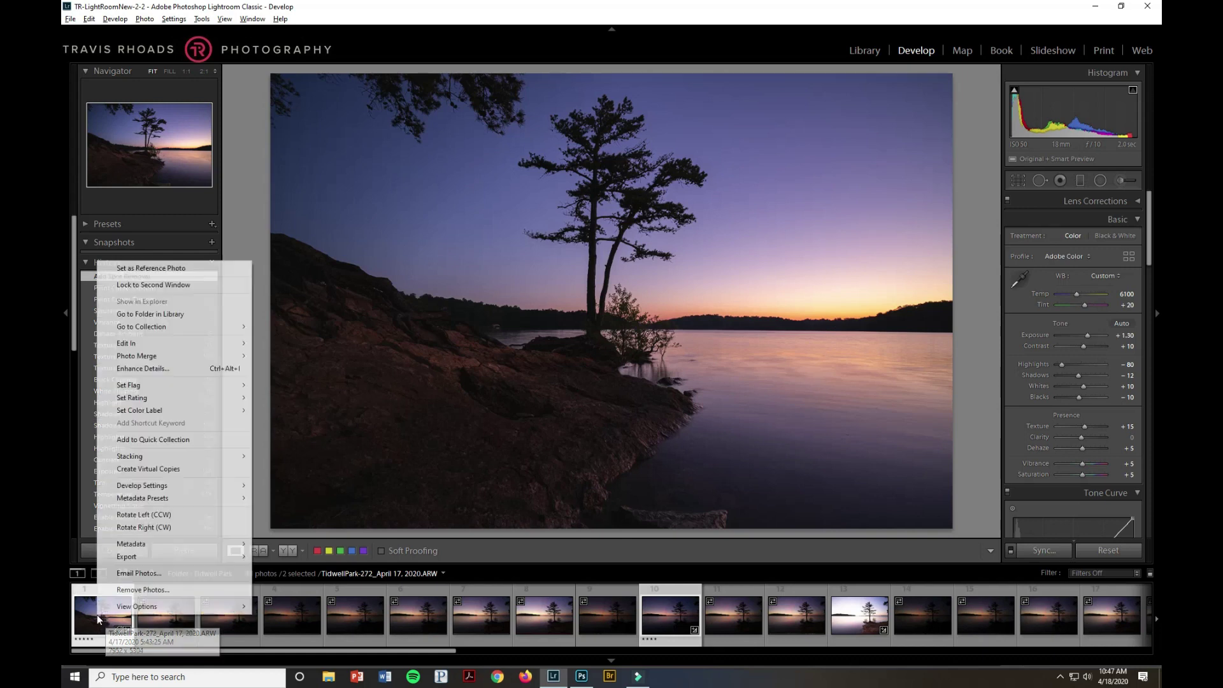
left_click(179, 469)
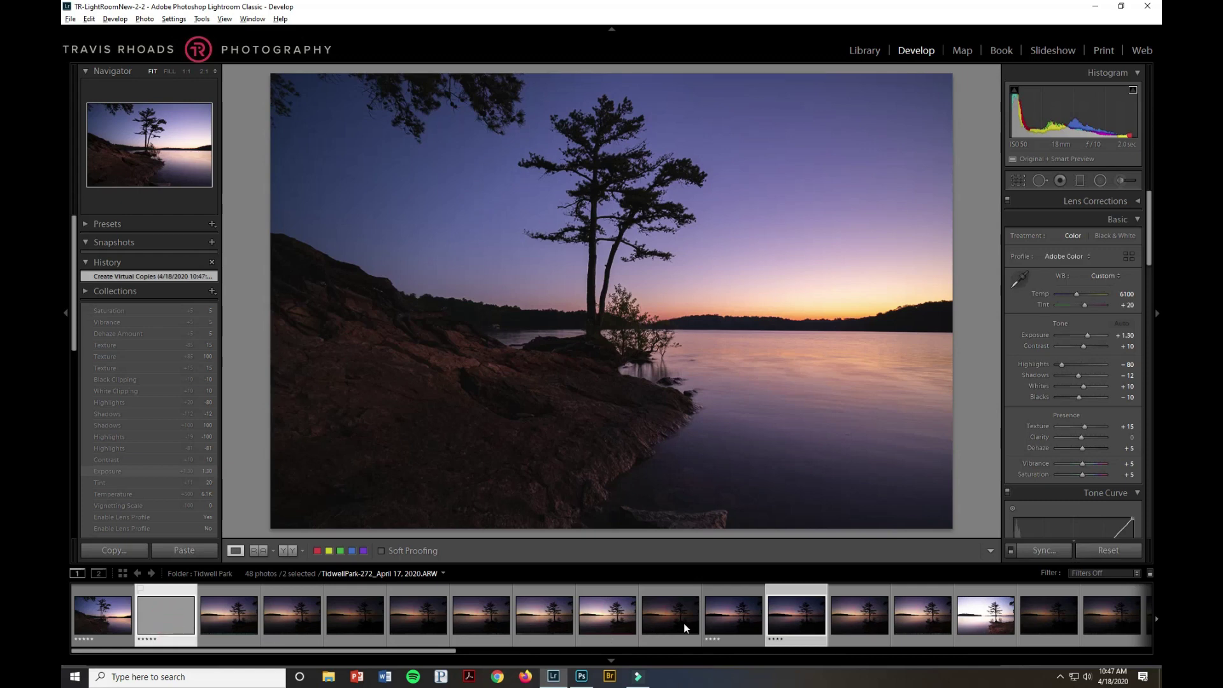
left_click(804, 617)
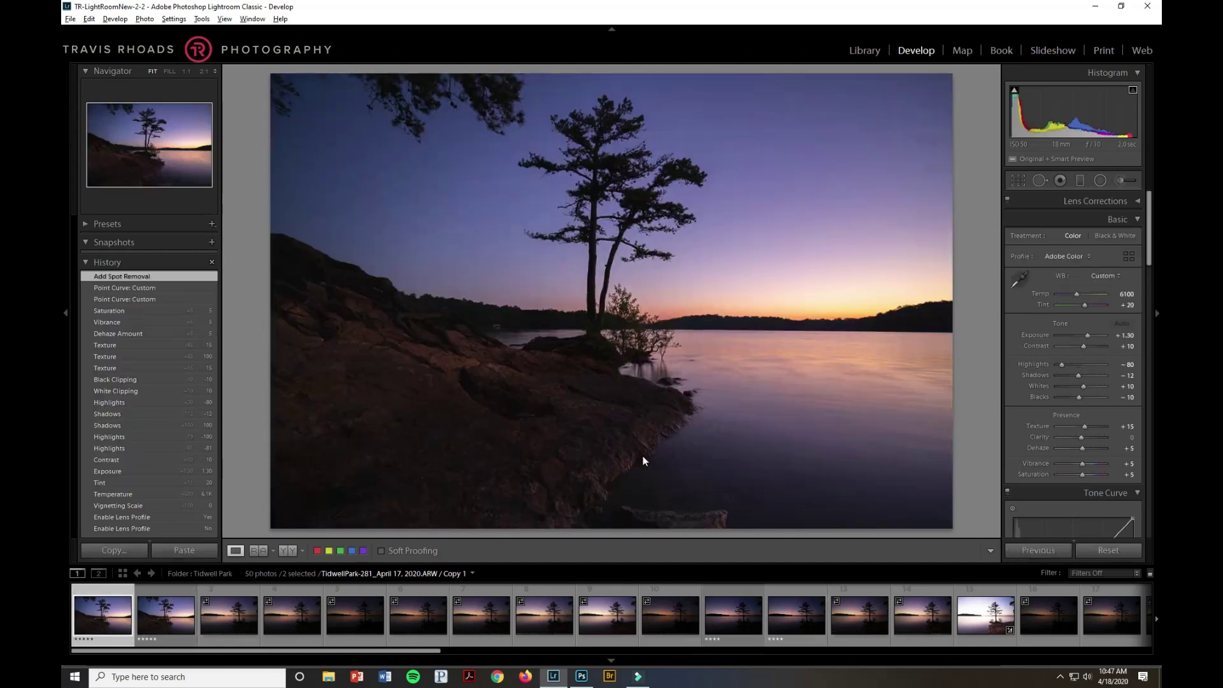
On the virtual copy of TidwellPark-272, set Exposure to +1.60 and Shadows to +48
left_click(174, 619)
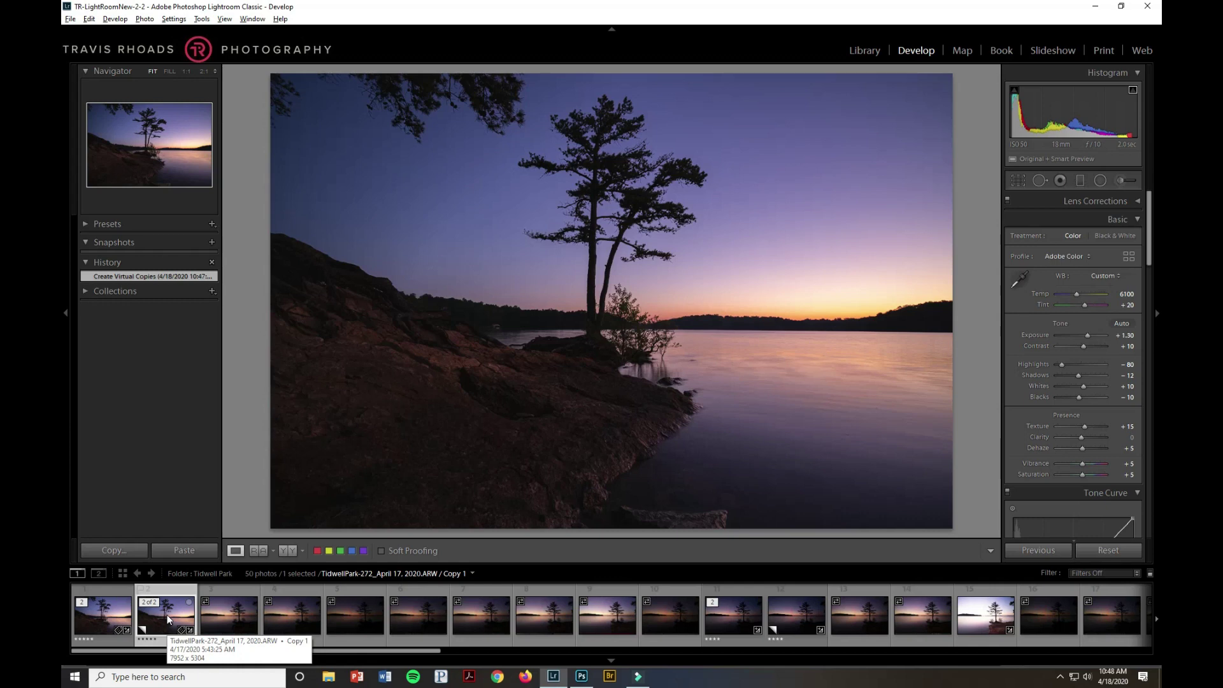
left_click(211, 624)
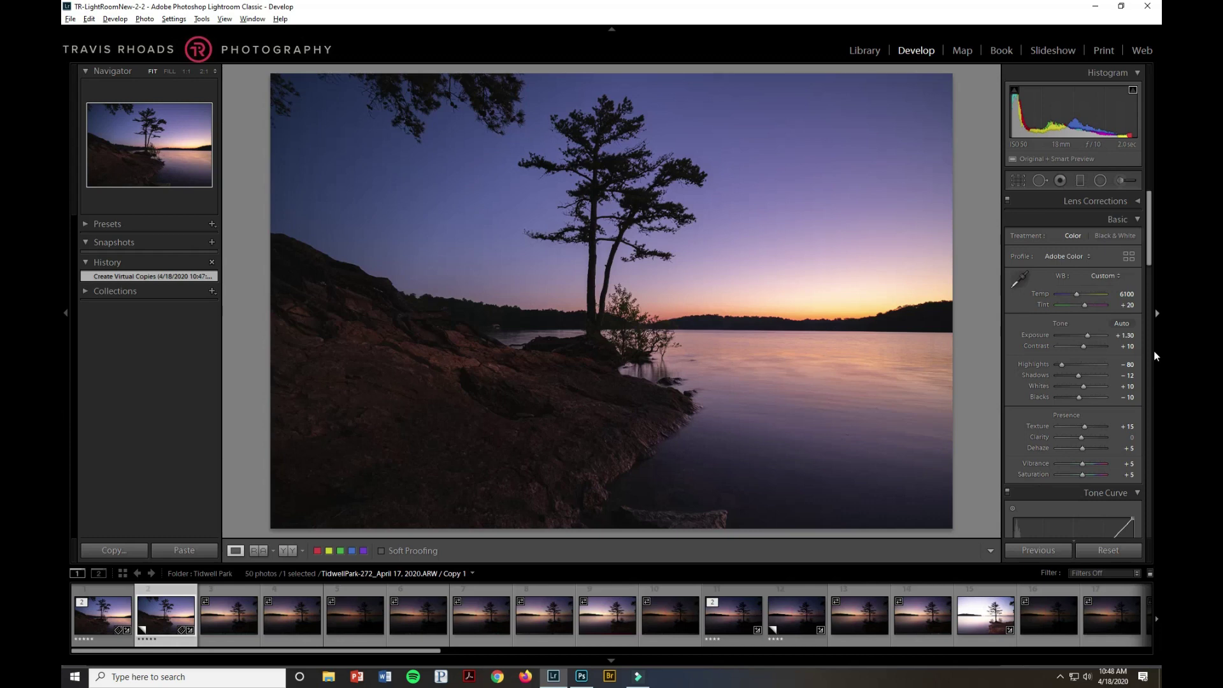
left_click(1125, 335)
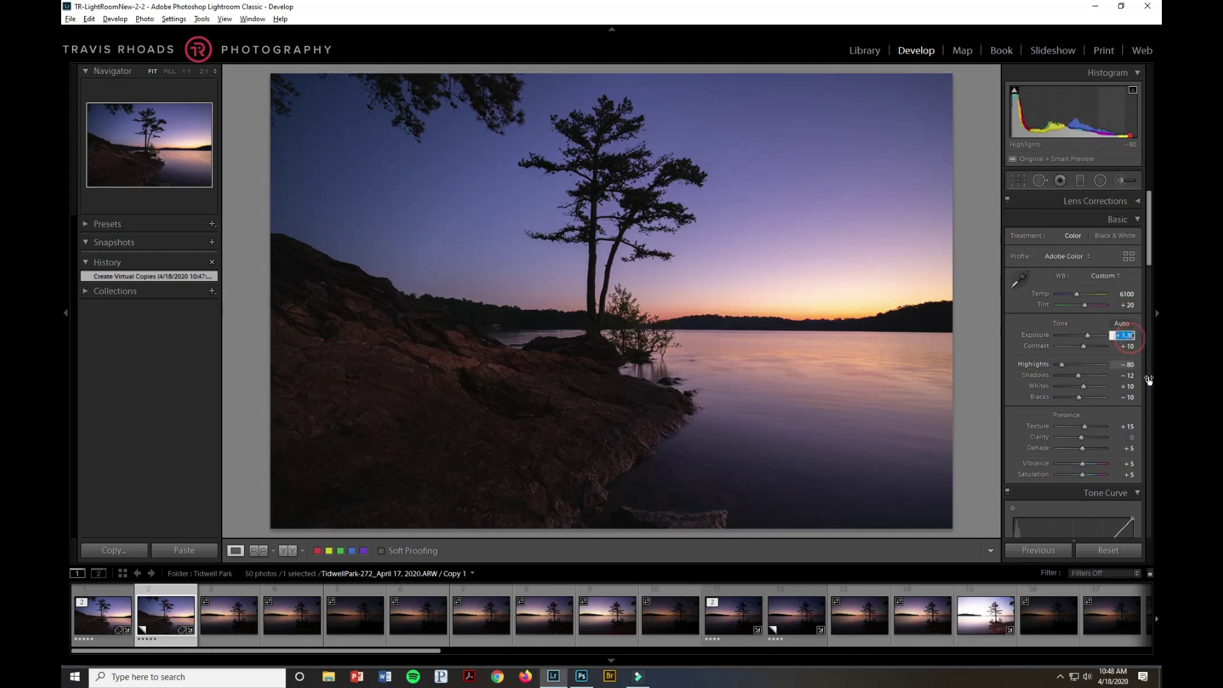
type("1.60")
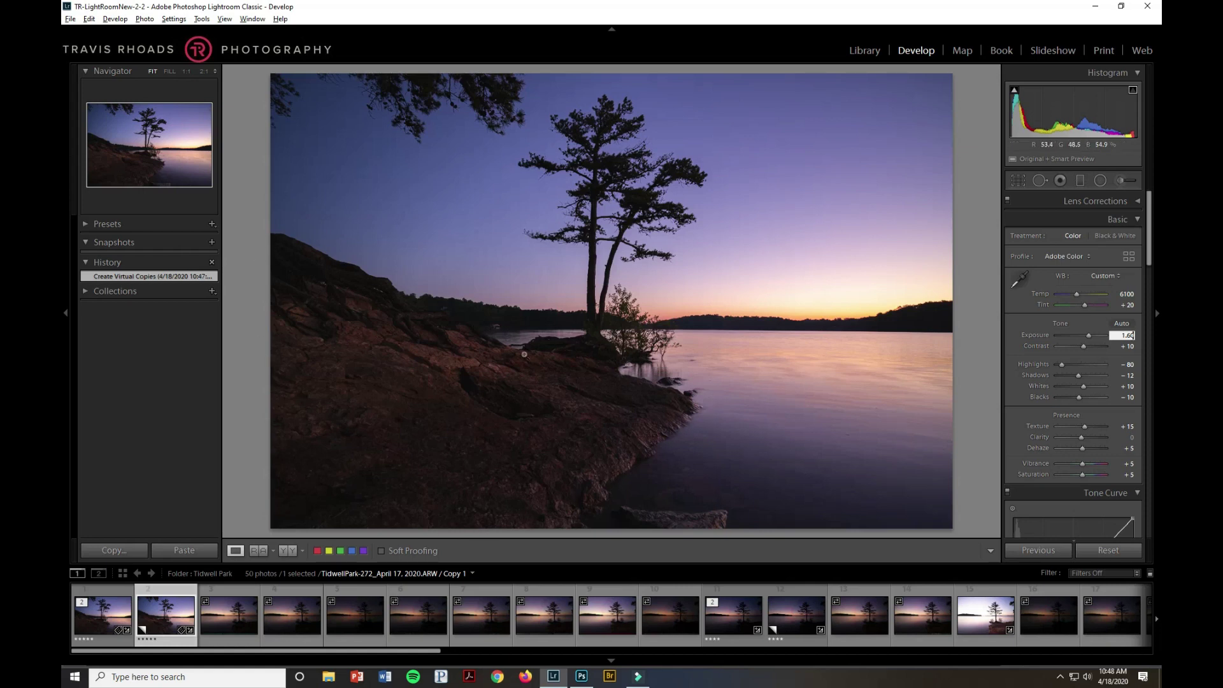
left_click(1128, 375)
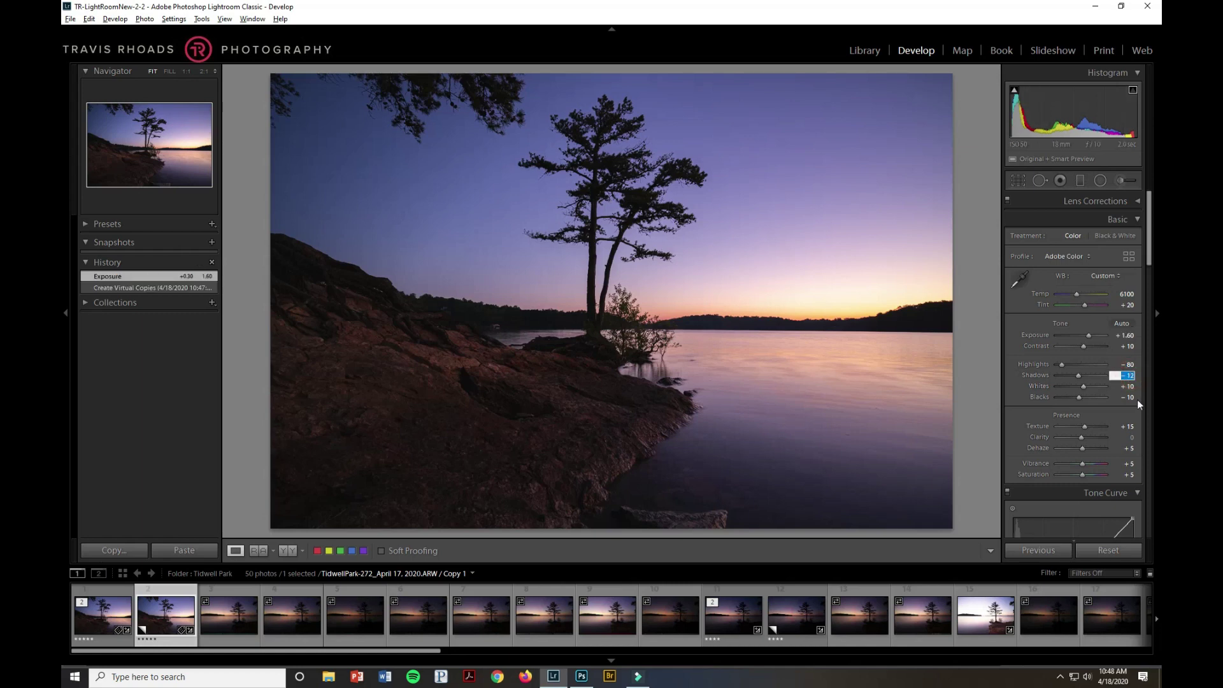
type("48")
key("Return")
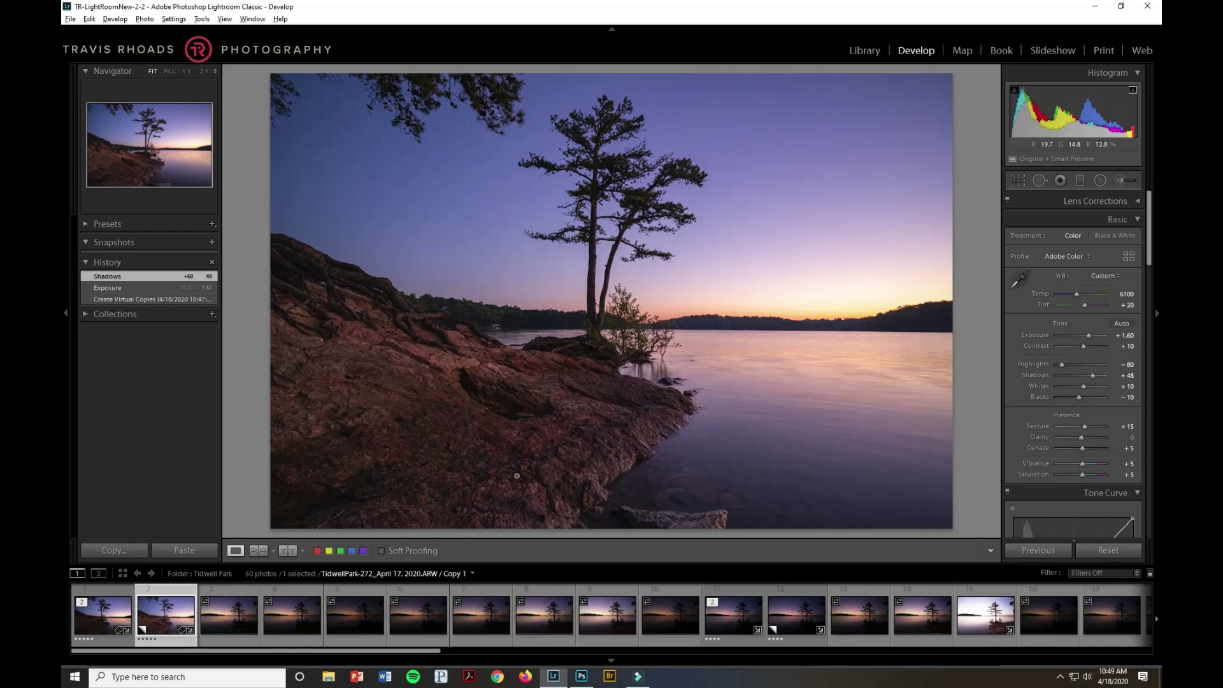
Compare the original TidwellPark-272 with its brightened virtual copy, and open both together as layers in Photoshop
left_click(96, 622)
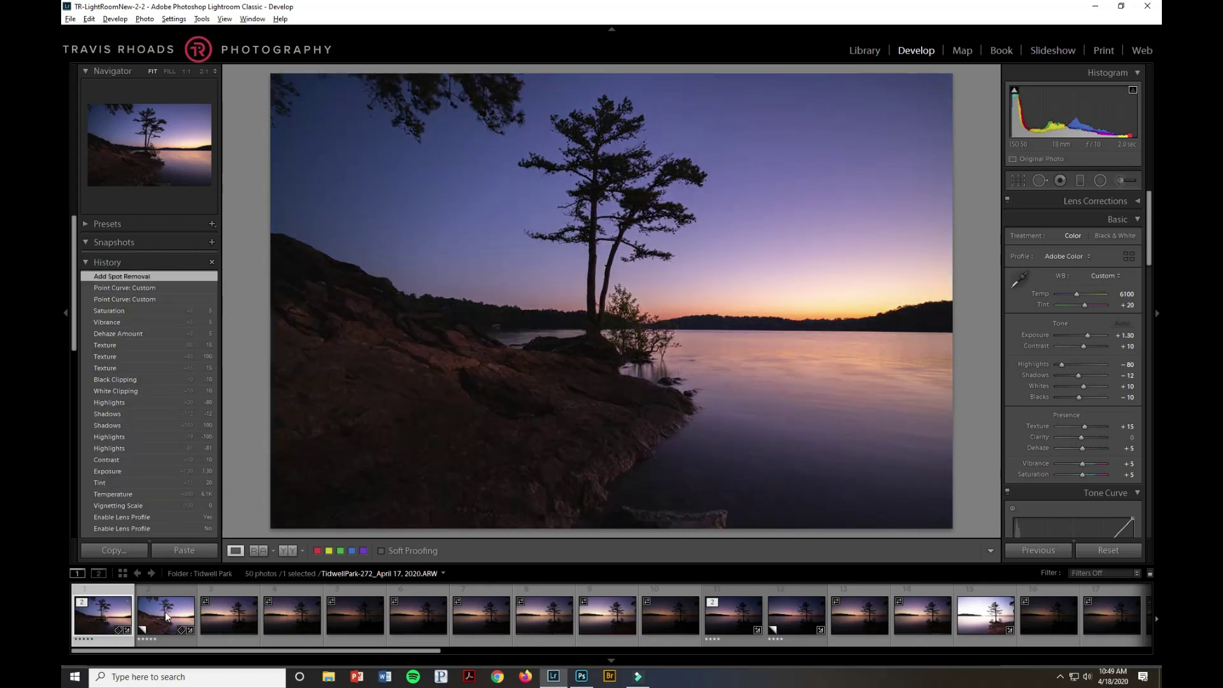
left_click(166, 616)
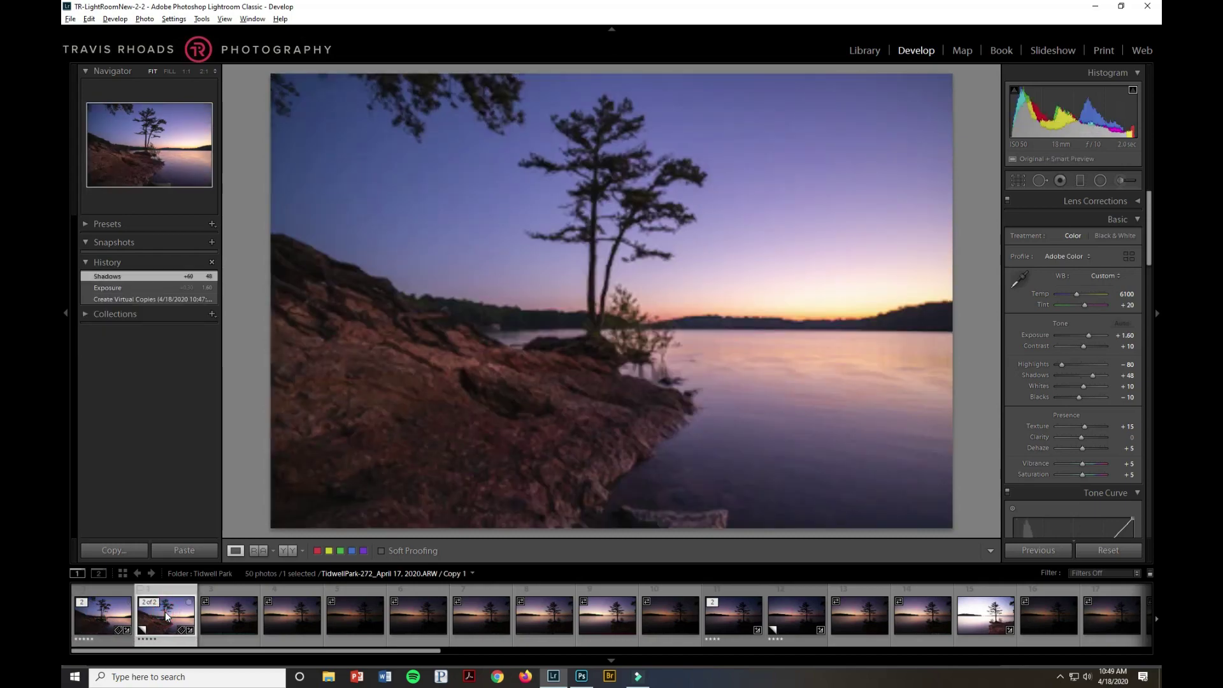
left_click(107, 625)
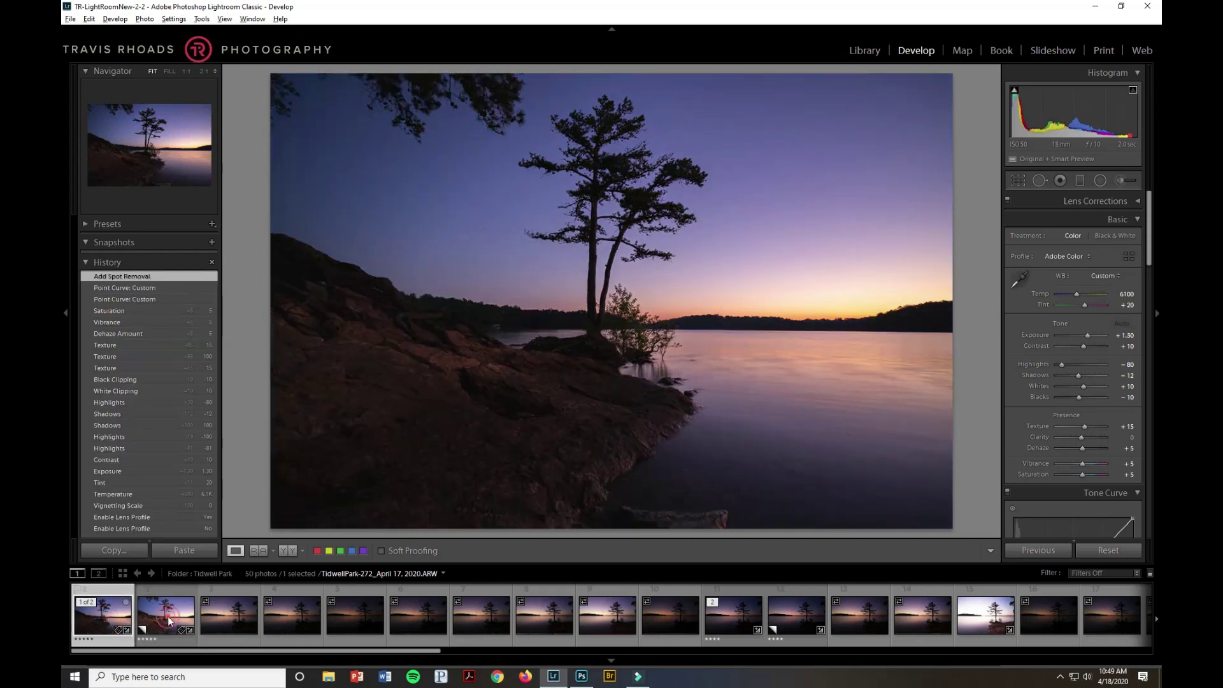
left_click(170, 621, "ctrl")
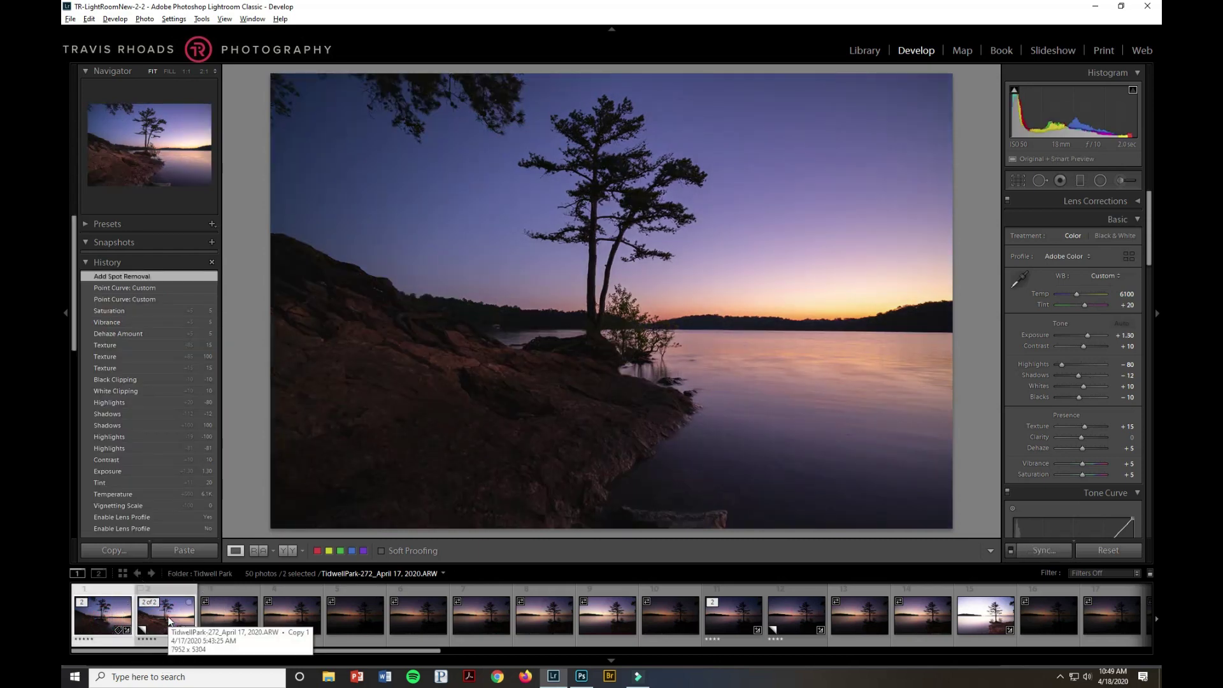
right_click(169, 621)
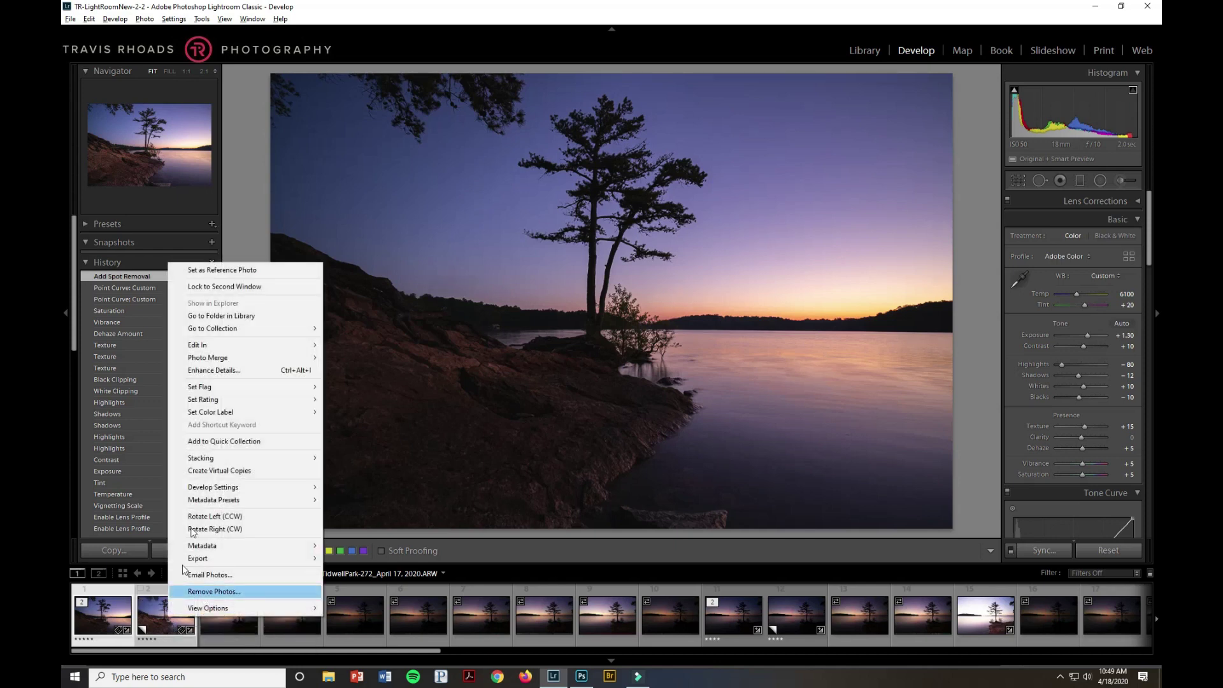
mouse_move(235, 345)
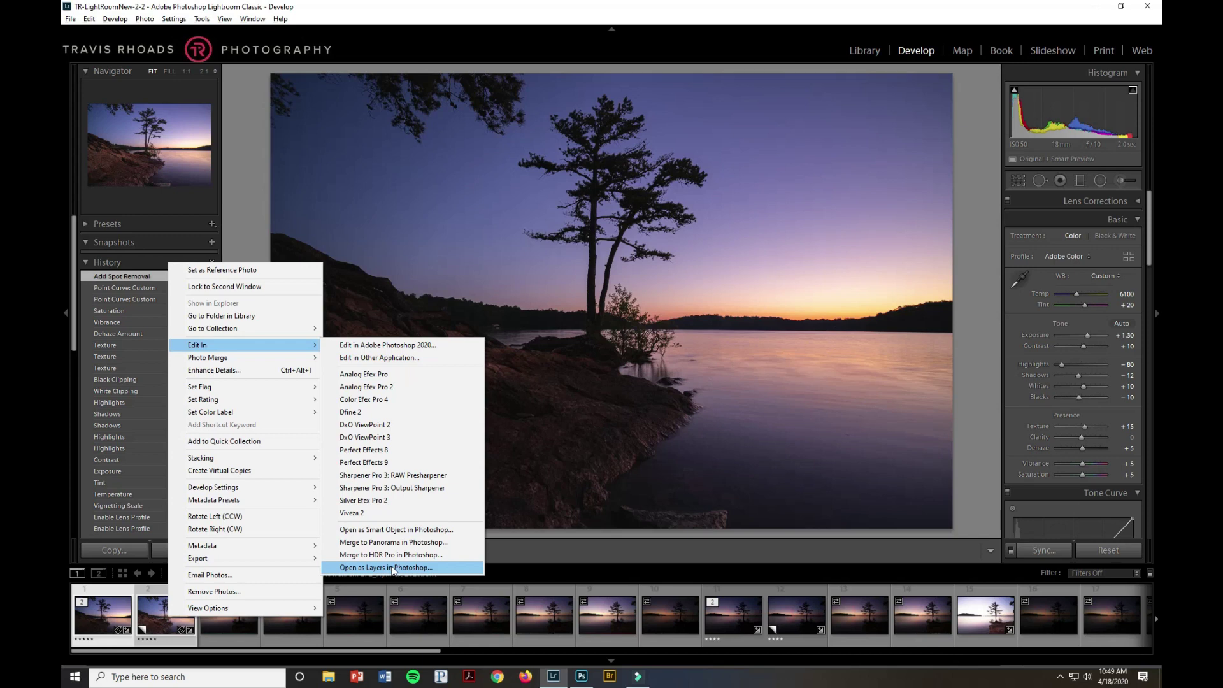
left_click(393, 568)
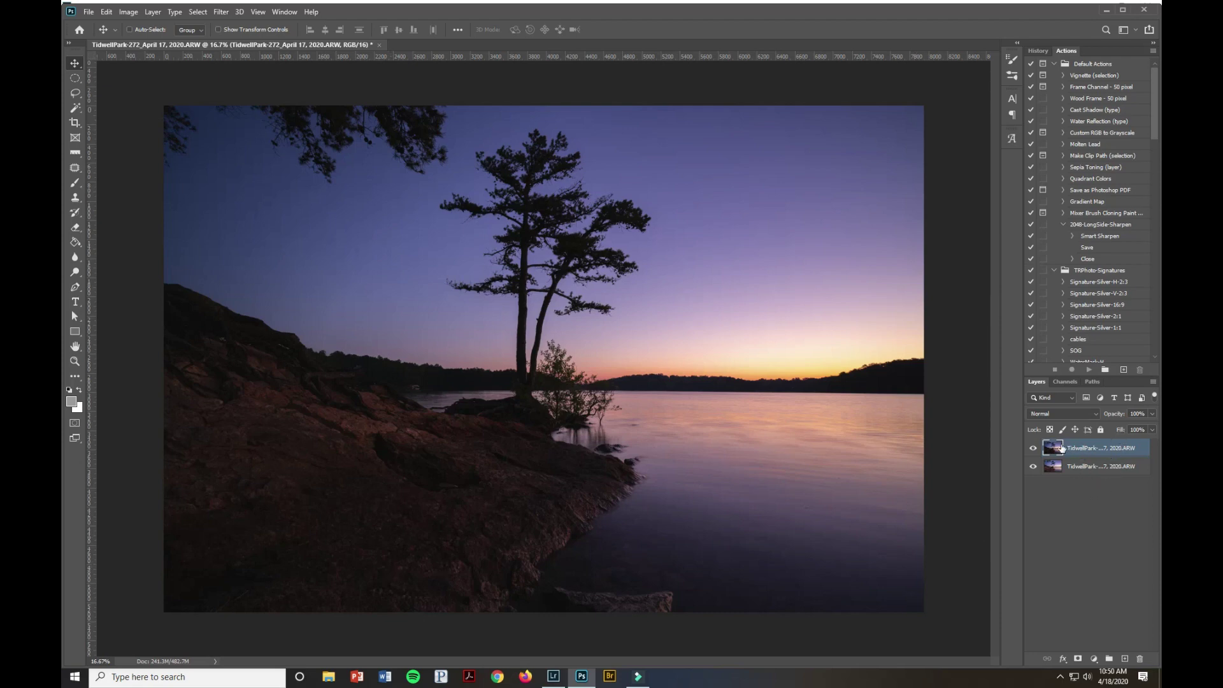
Move the darker layer beneath the brighter one and toggle layer visibility to compare them, leaving both layers visible
left_click_drag(1090, 452, 1087, 475)
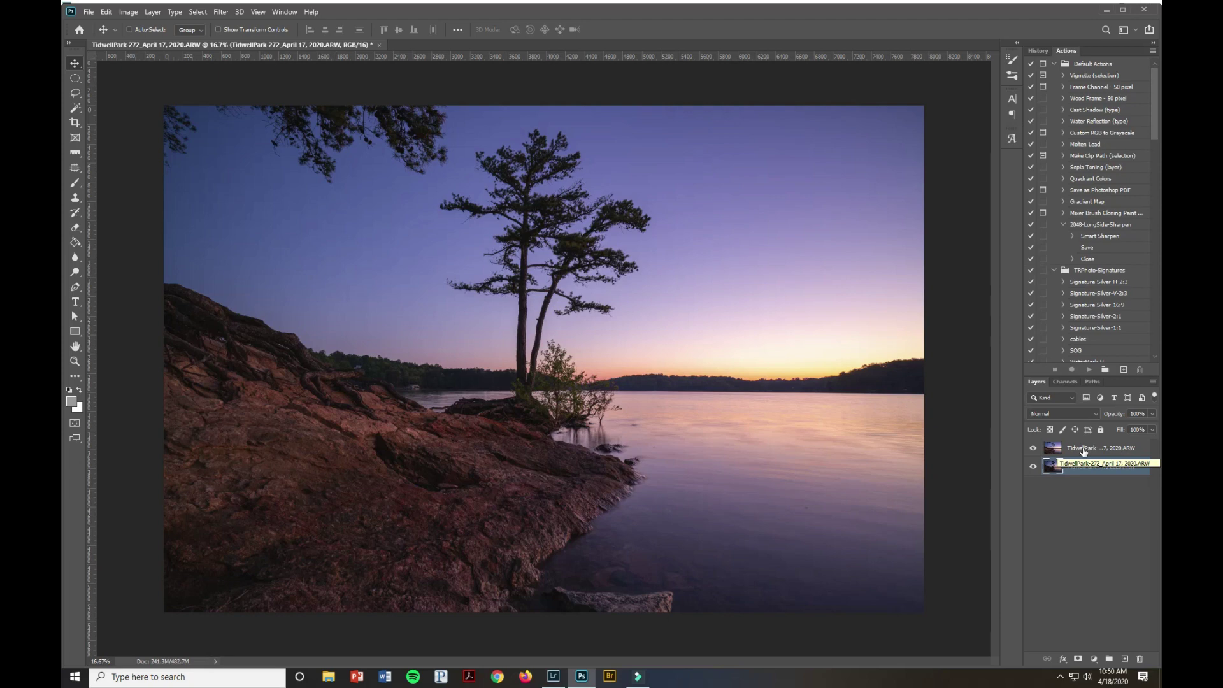
left_click(1083, 449)
left_click(1034, 450)
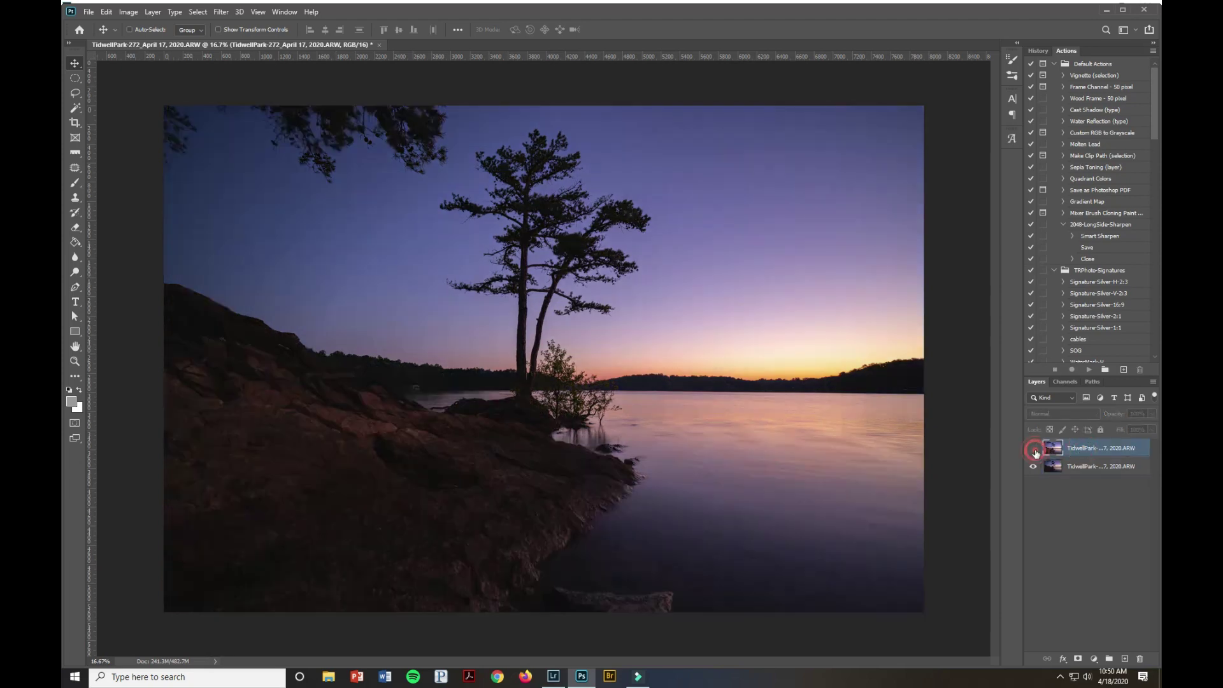
left_click(1034, 449)
left_click(1033, 450)
left_click(1033, 467)
left_click(1033, 467, "alt")
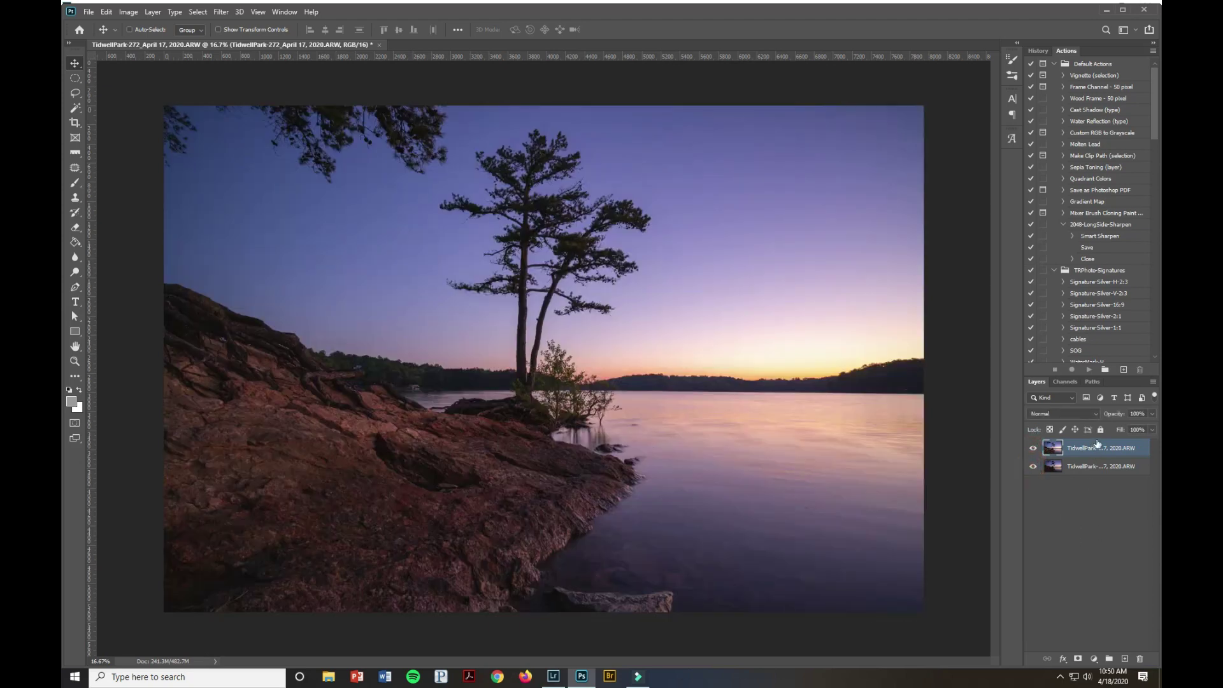
Auto-align both TidwellPark-272 layers using the Auto projection
left_click(1092, 467, "shift")
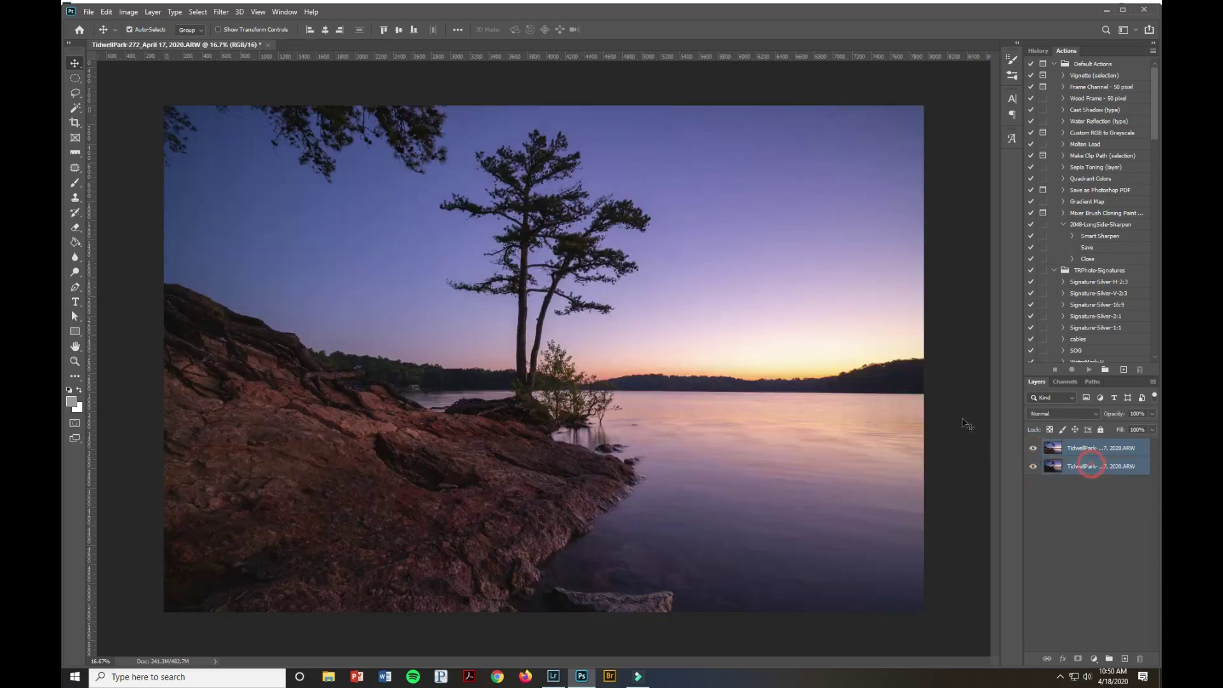
left_click(106, 12)
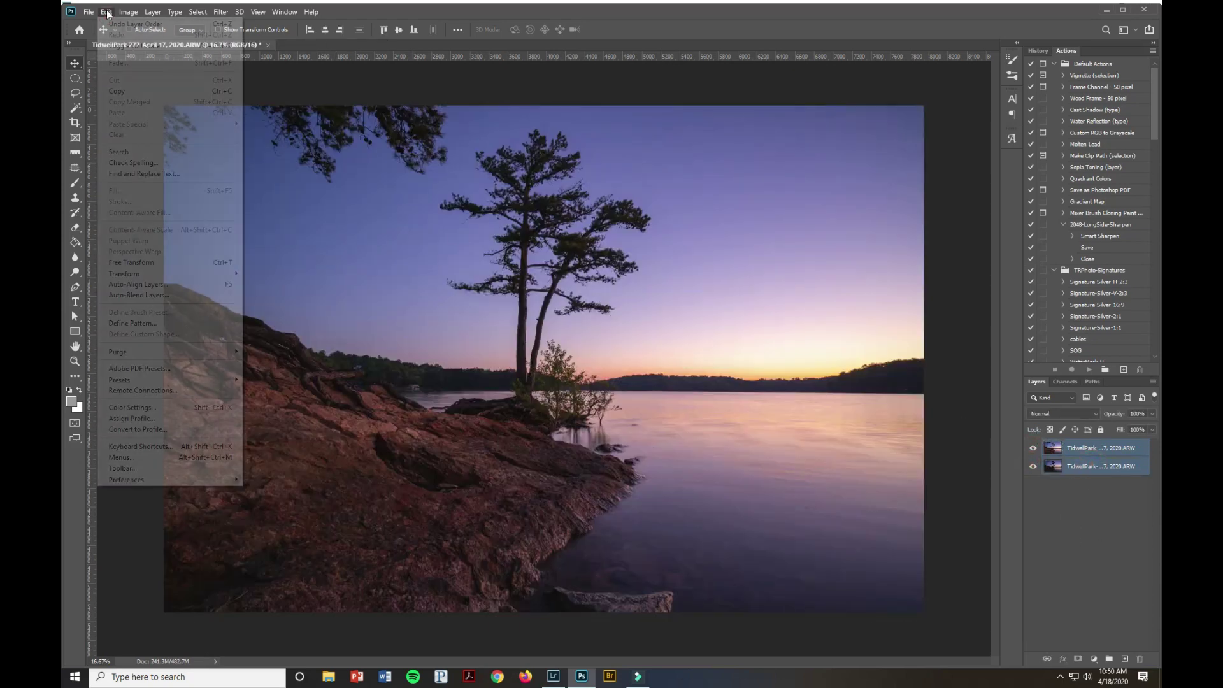
left_click(161, 286)
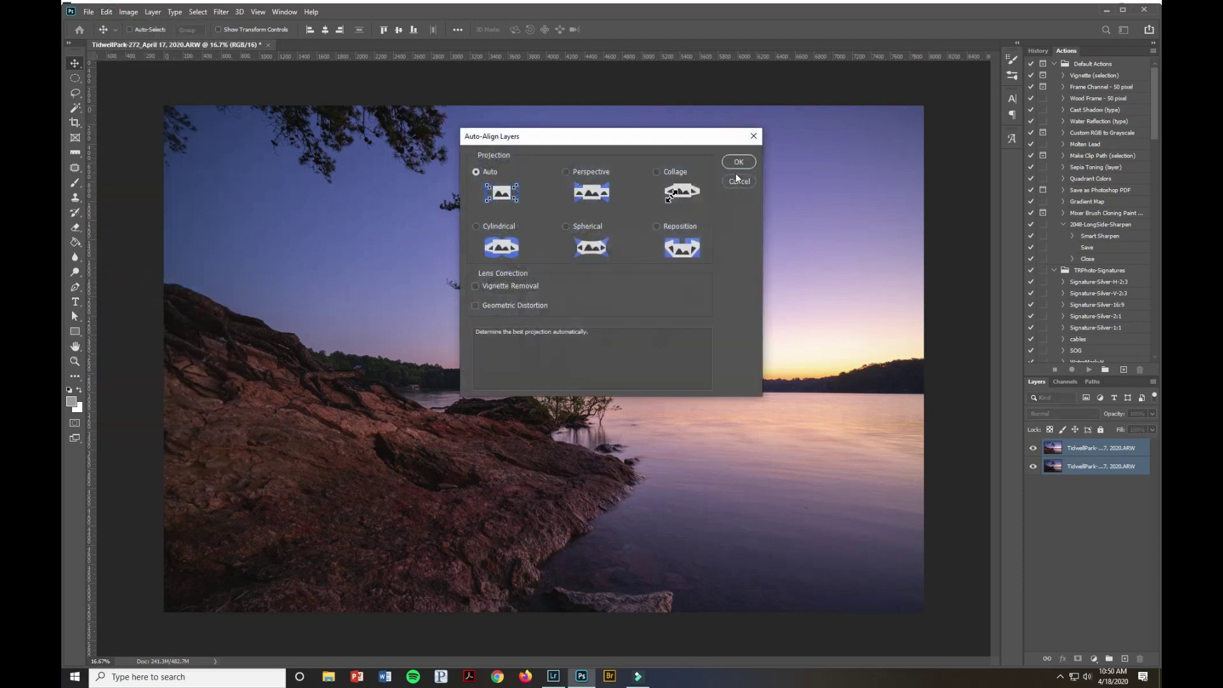
left_click(737, 163)
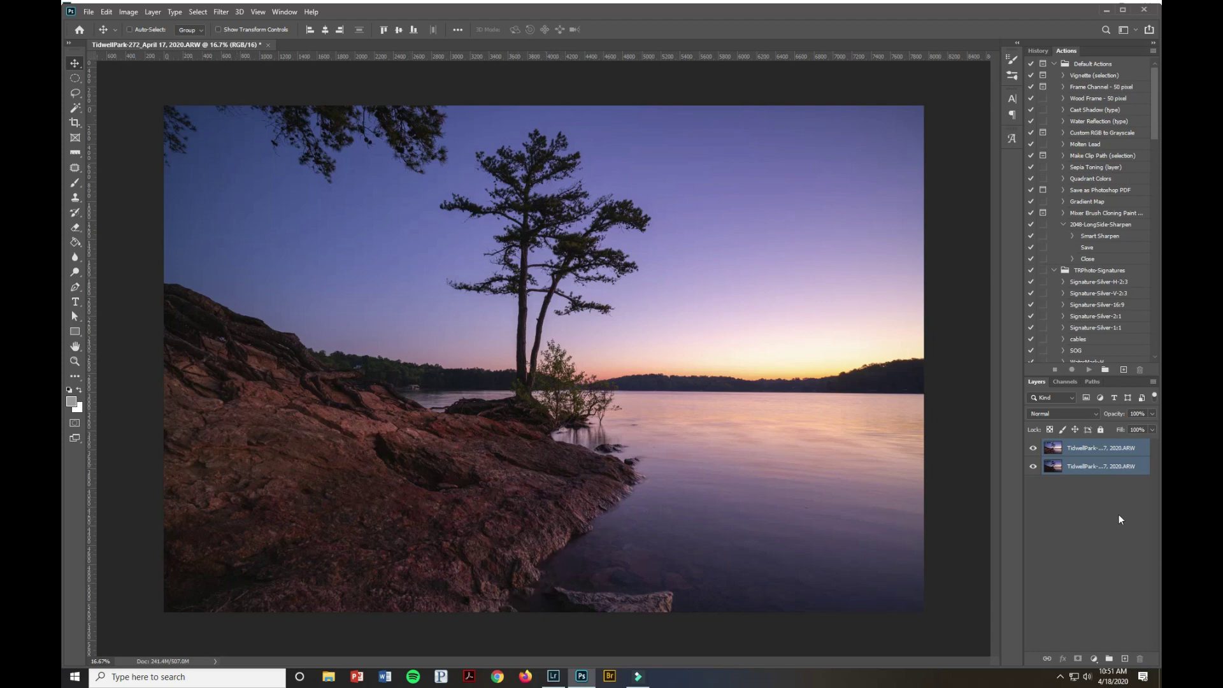
Add a layer mask to the brighter upper layer and fill the mask with black
left_click(1090, 531)
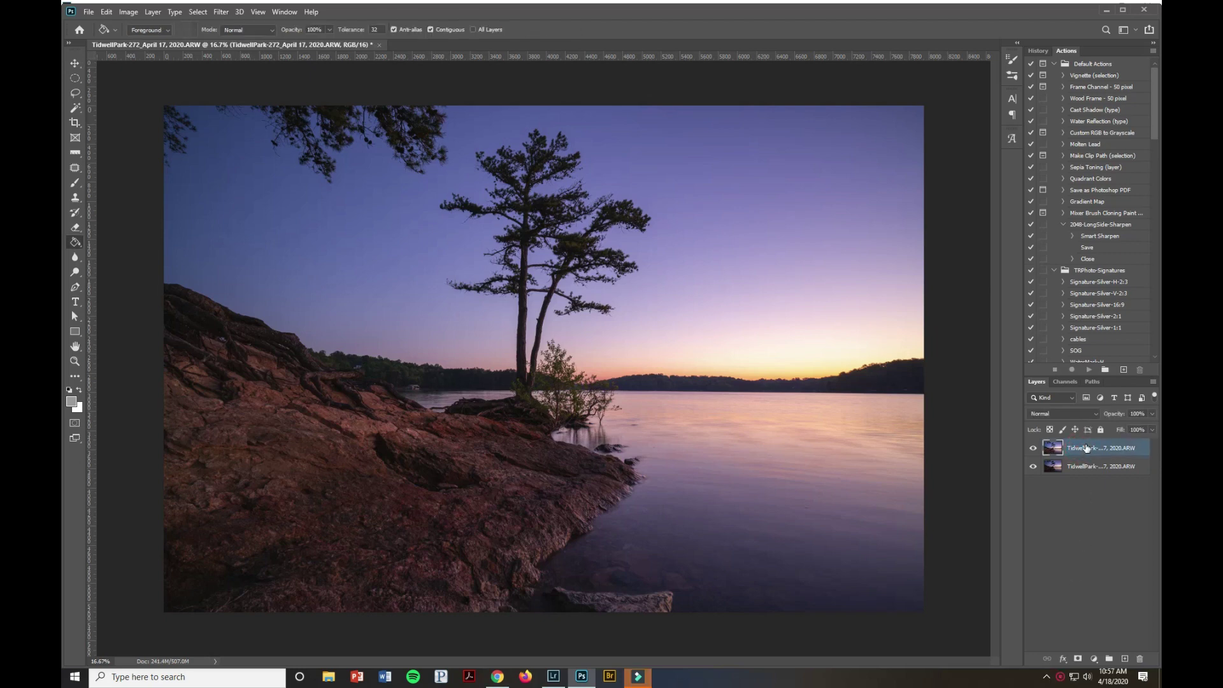
left_click(1079, 662)
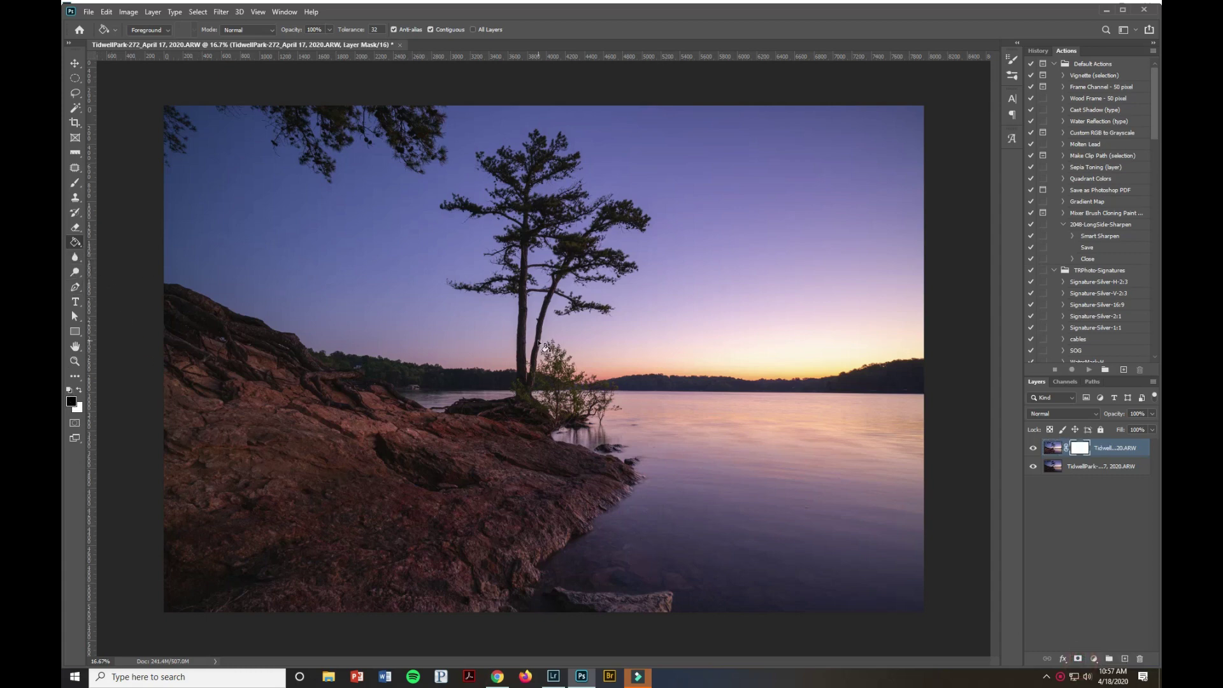
left_click(688, 426)
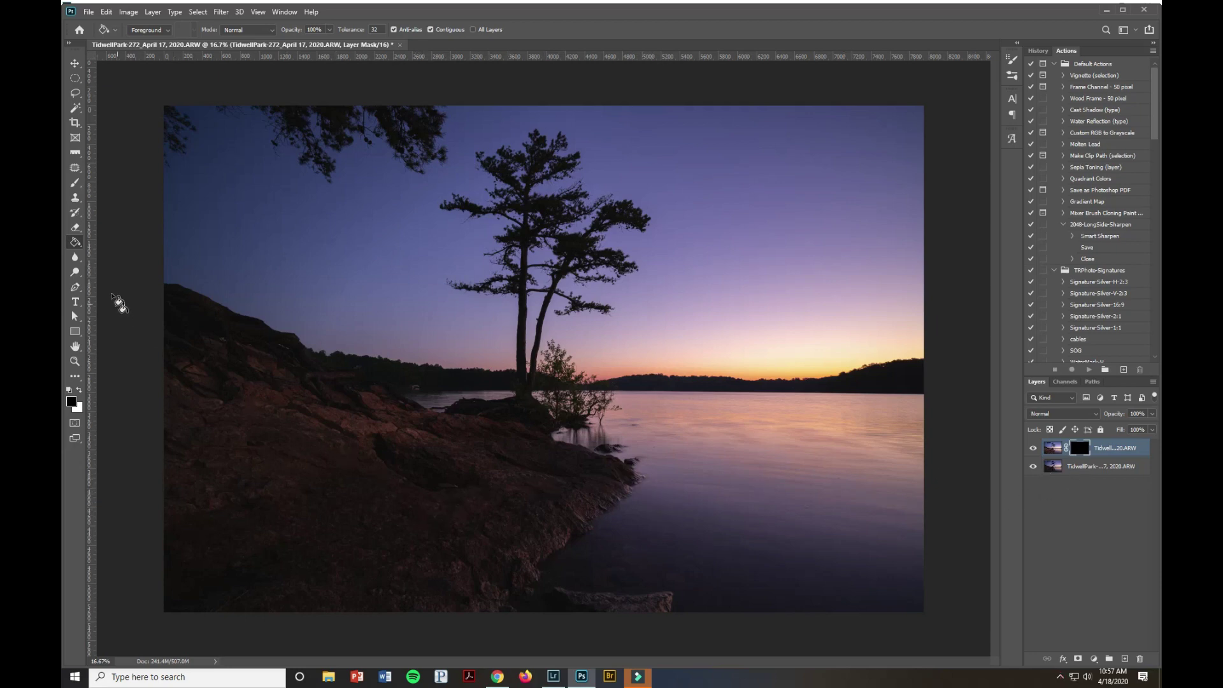
Paint white on the mask over the foreground rocks with a soft 1014 px brush at 25% opacity
left_click(75, 183)
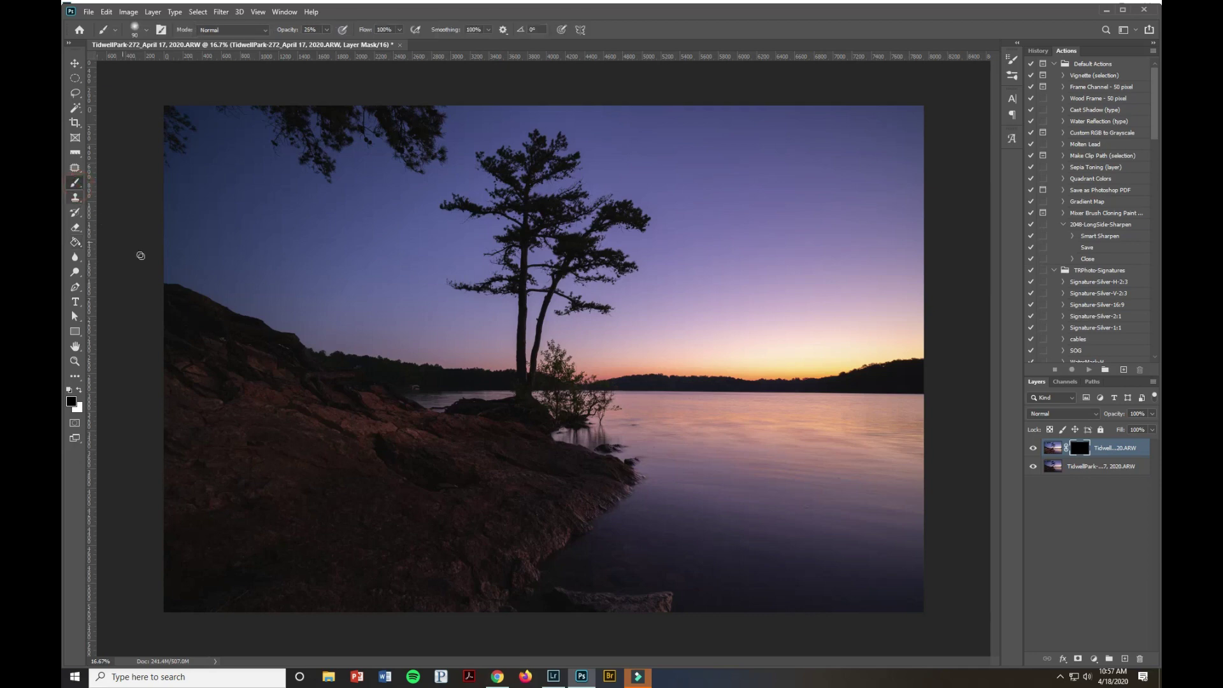
left_click(78, 391)
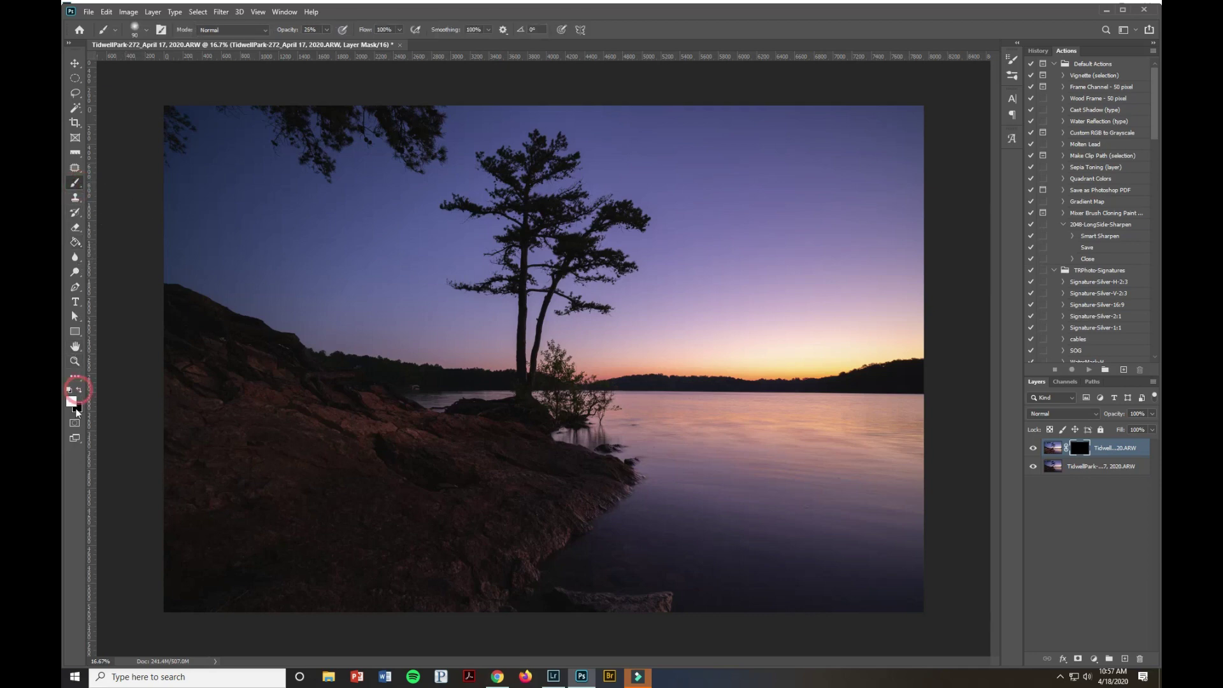
right_click(333, 365, "alt")
left_click_drag(369, 382, 391, 383)
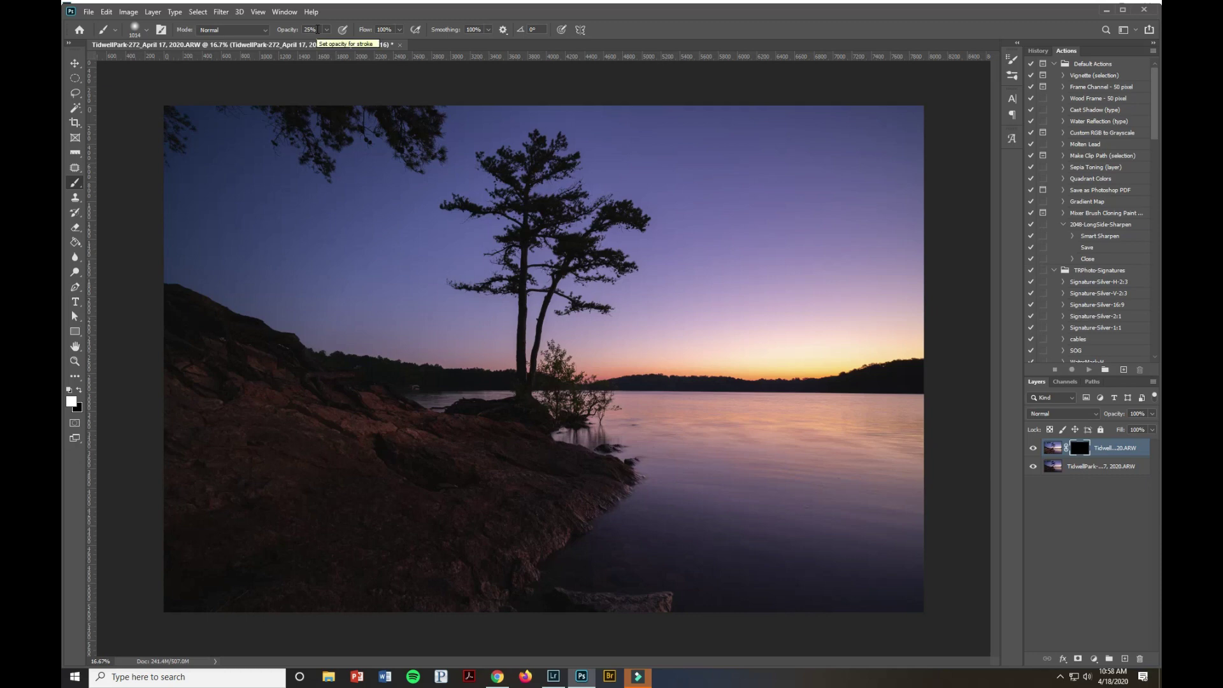
mouse_move(327, 430)
left_mouse_down()
mouse_move(230, 356)
mouse_move(167, 325)
mouse_move(349, 418)
mouse_move(188, 358)
mouse_move(303, 421)
mouse_move(453, 466)
mouse_move(298, 502)
mouse_move(210, 541)
mouse_move(478, 481)
mouse_move(312, 581)
mouse_move(517, 506)
mouse_move(527, 531)
mouse_move(379, 612)
mouse_move(570, 479)
mouse_move(488, 440)
mouse_move(515, 437)
mouse_move(537, 484)
mouse_move(574, 479)
mouse_move(457, 584)
mouse_move(529, 581)
mouse_move(603, 542)
mouse_move(581, 574)
mouse_move(655, 576)
mouse_move(620, 606)
mouse_move(760, 603)
mouse_move(696, 610)
mouse_move(591, 578)
mouse_move(620, 598)
mouse_move(776, 626)
mouse_move(622, 550)
mouse_move(741, 603)
mouse_move(501, 604)
mouse_move(589, 555)
mouse_move(479, 598)
mouse_move(511, 562)
mouse_move(198, 584)
mouse_move(400, 583)
mouse_move(194, 576)
mouse_move(170, 480)
mouse_move(162, 330)
mouse_move(272, 375)
mouse_move(211, 348)
mouse_move(224, 372)
mouse_move(360, 451)
mouse_move(504, 496)
mouse_move(203, 578)
mouse_move(266, 468)
mouse_move(184, 389)
mouse_move(505, 502)
mouse_move(551, 484)
mouse_move(493, 463)
mouse_move(499, 442)
mouse_move(227, 378)
mouse_move(273, 428)
mouse_move(491, 456)
left_mouse_up()
Reduce the brush size and paint white on the mask over the rocks and roots at the tree's base
scroll(503, 449, "up", 3)
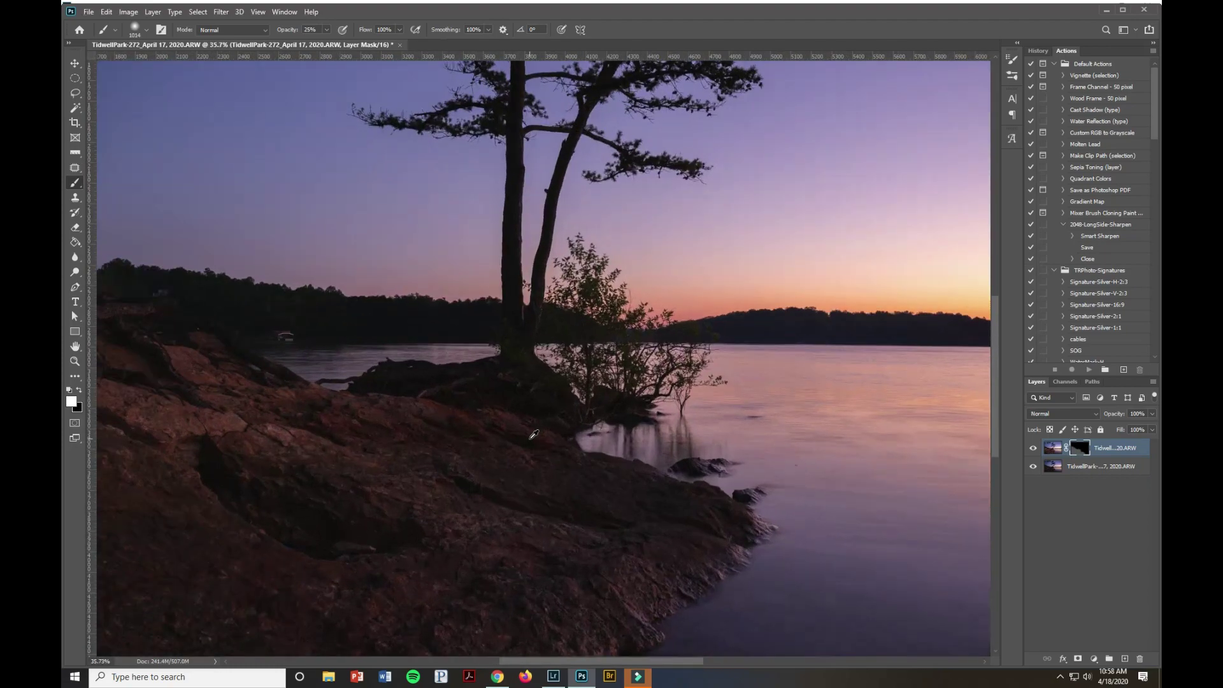
scroll(531, 431, "up", 3)
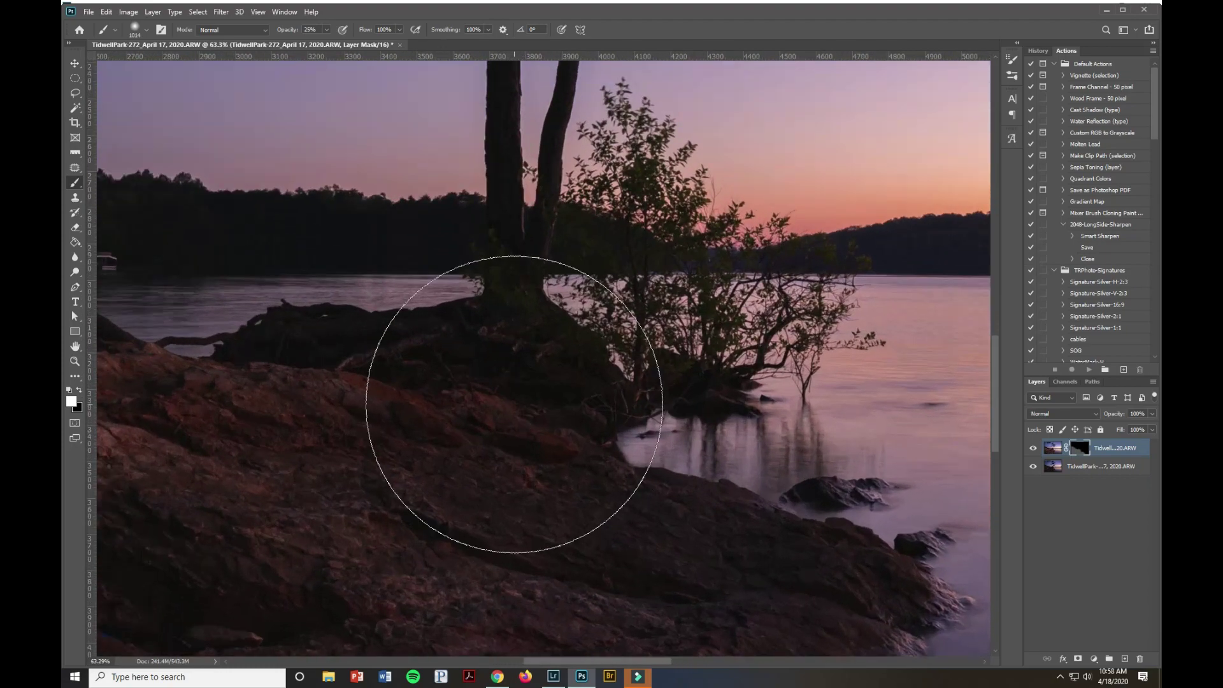
right_click(515, 408)
key("Escape")
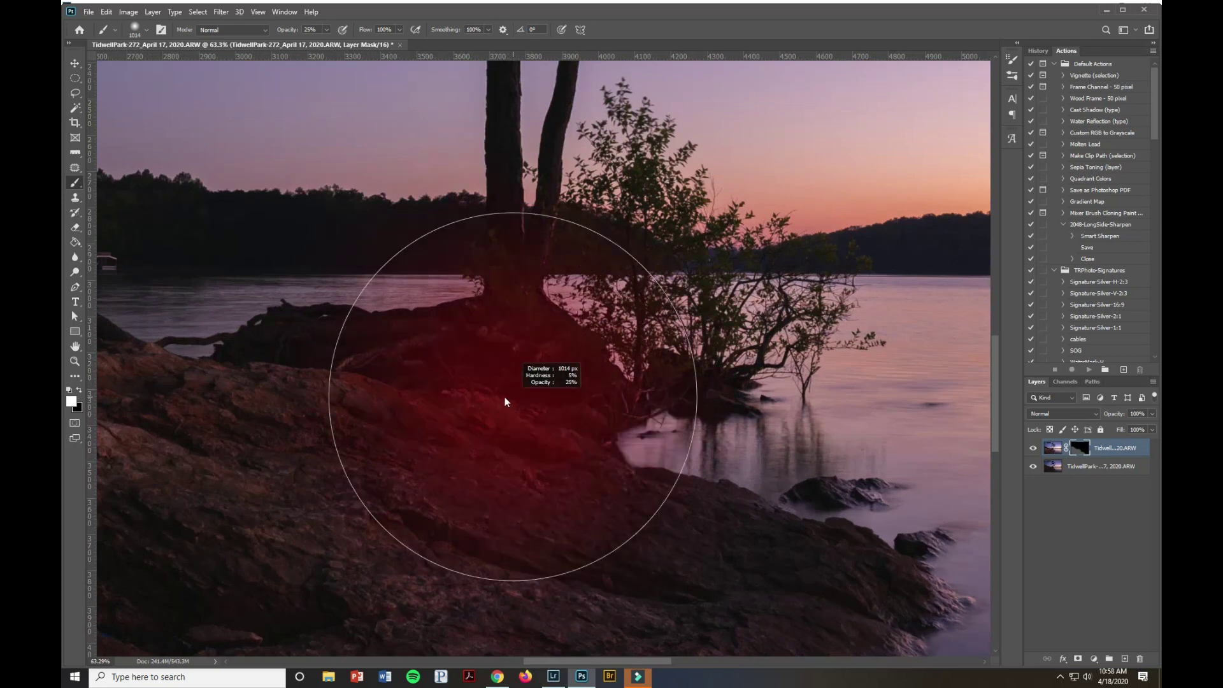
left_click_drag(510, 399, 380, 390)
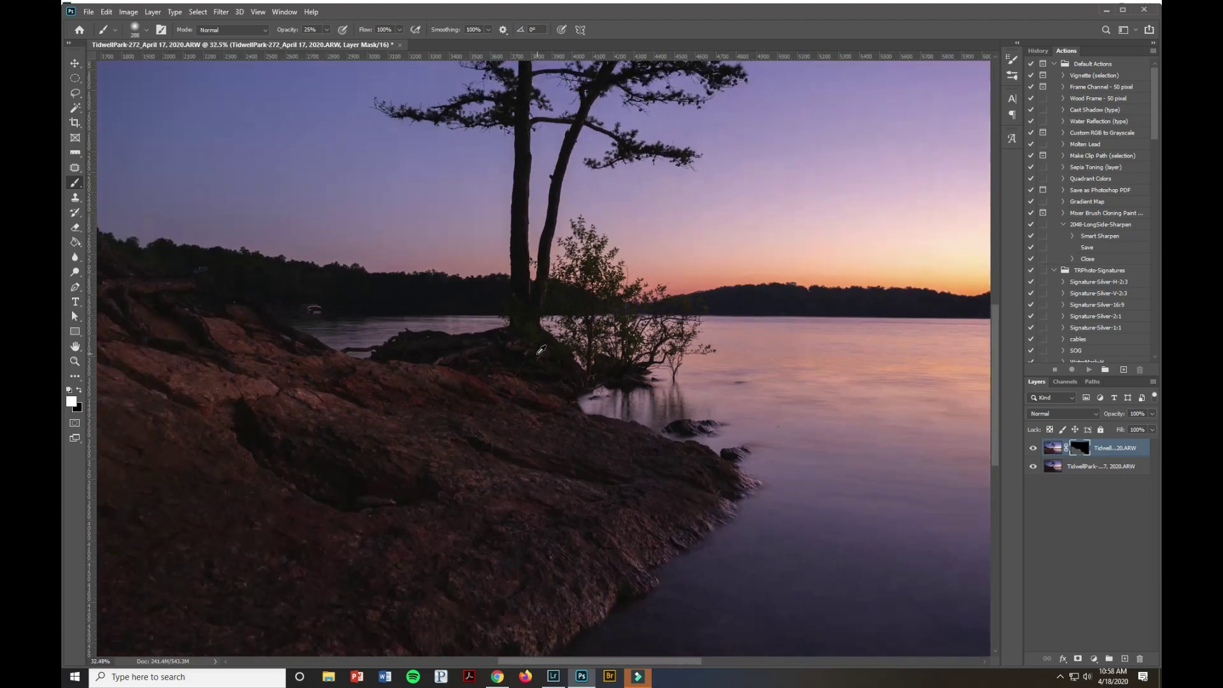
scroll(544, 348, "down", 5)
scroll(544, 348, "down", 3)
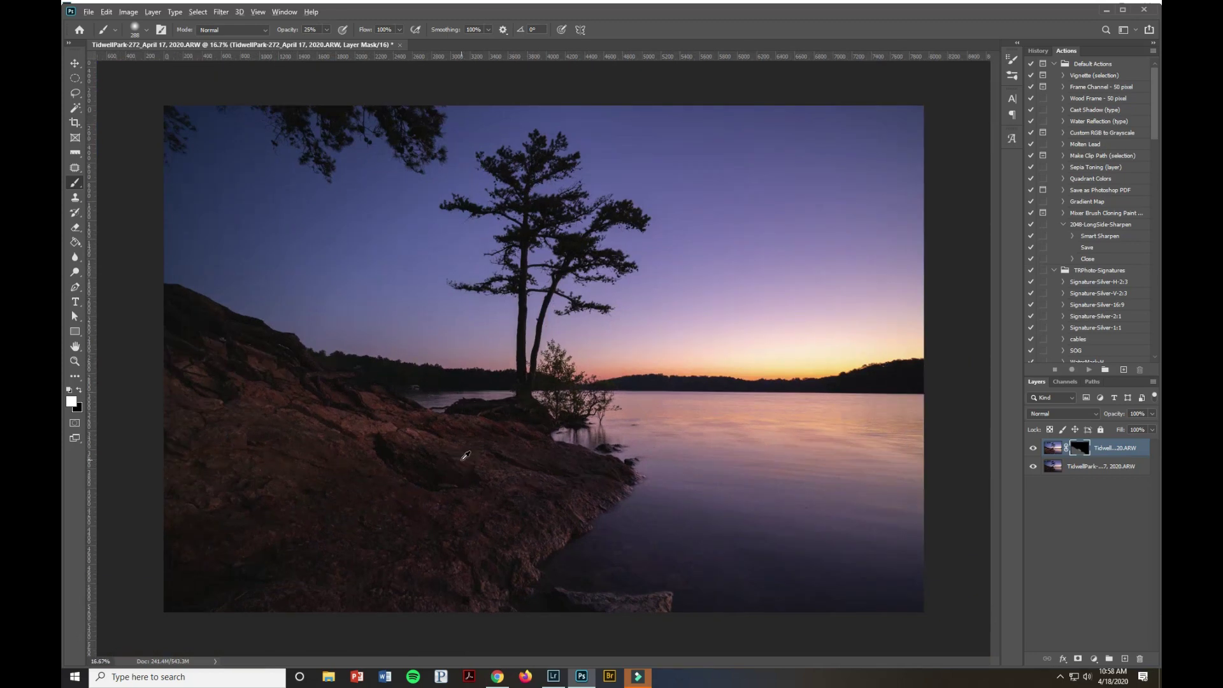
Paint more white at 25% opacity over the rocks and lower shoreline, briefly hiding the darker layer to check the mask's coverage
mouse_move(461, 460)
left_mouse_down()
mouse_move(423, 432)
mouse_move(391, 435)
mouse_move(199, 469)
mouse_move(174, 494)
mouse_move(292, 454)
mouse_move(155, 422)
mouse_move(239, 371)
mouse_move(380, 418)
mouse_move(432, 420)
mouse_move(280, 375)
mouse_move(170, 311)
mouse_move(420, 428)
mouse_move(190, 526)
mouse_move(400, 479)
mouse_move(345, 507)
mouse_move(417, 502)
mouse_move(311, 555)
mouse_move(526, 525)
mouse_move(422, 594)
mouse_move(472, 590)
mouse_move(612, 491)
mouse_move(525, 549)
mouse_move(592, 492)
mouse_move(471, 595)
mouse_move(637, 602)
left_mouse_up()
left_click(1032, 466)
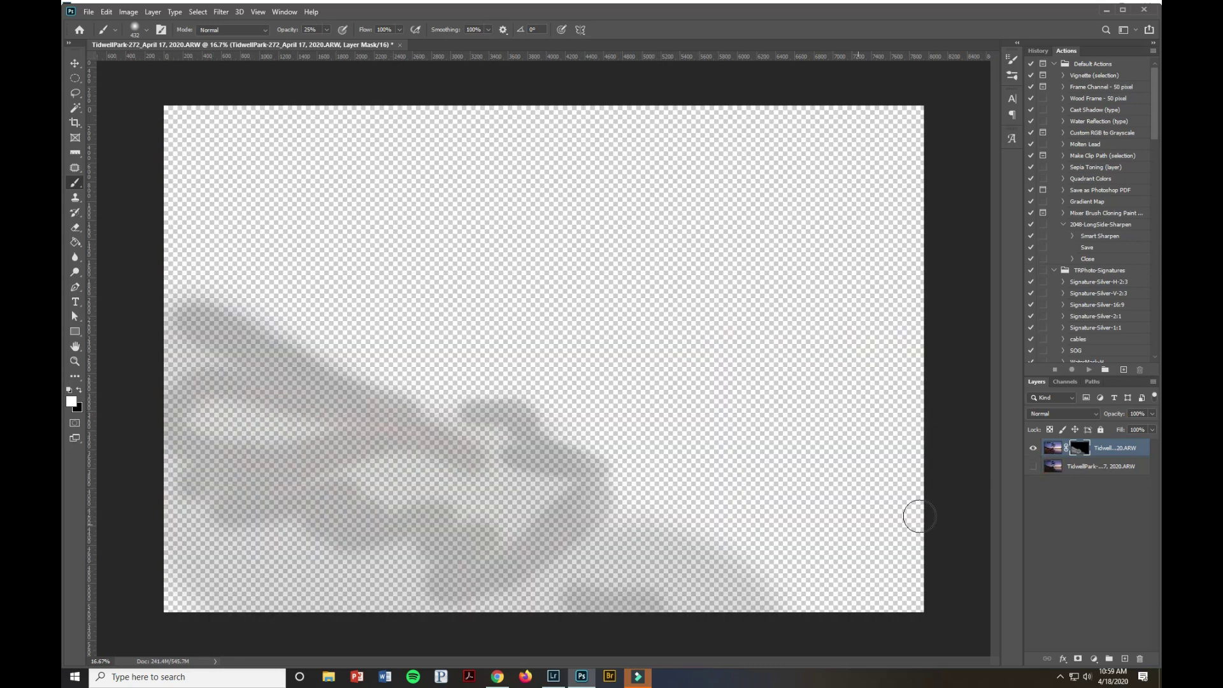
left_click(1033, 467)
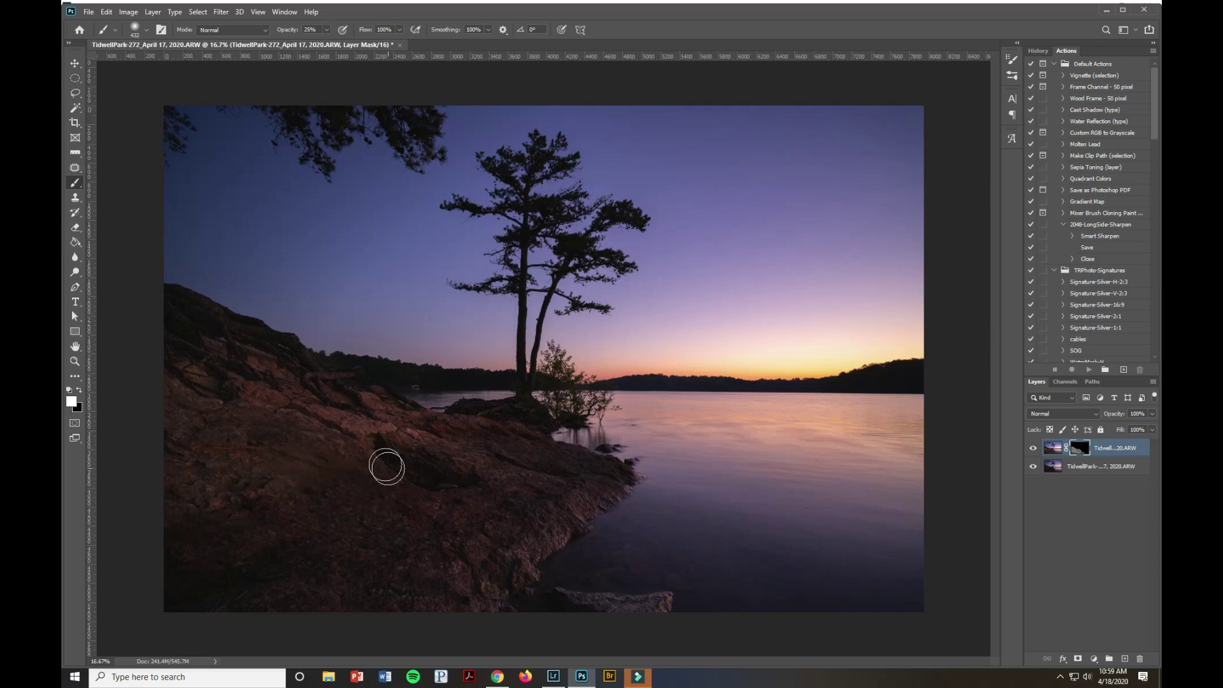
right_click(393, 389)
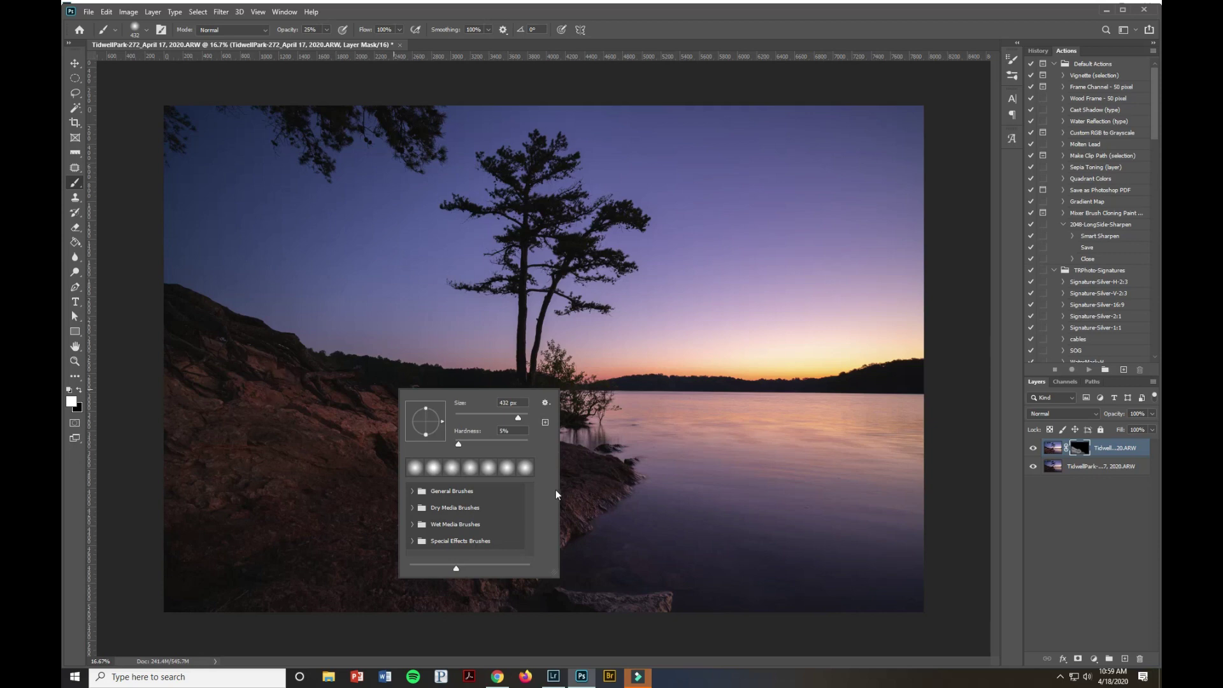
key("Return")
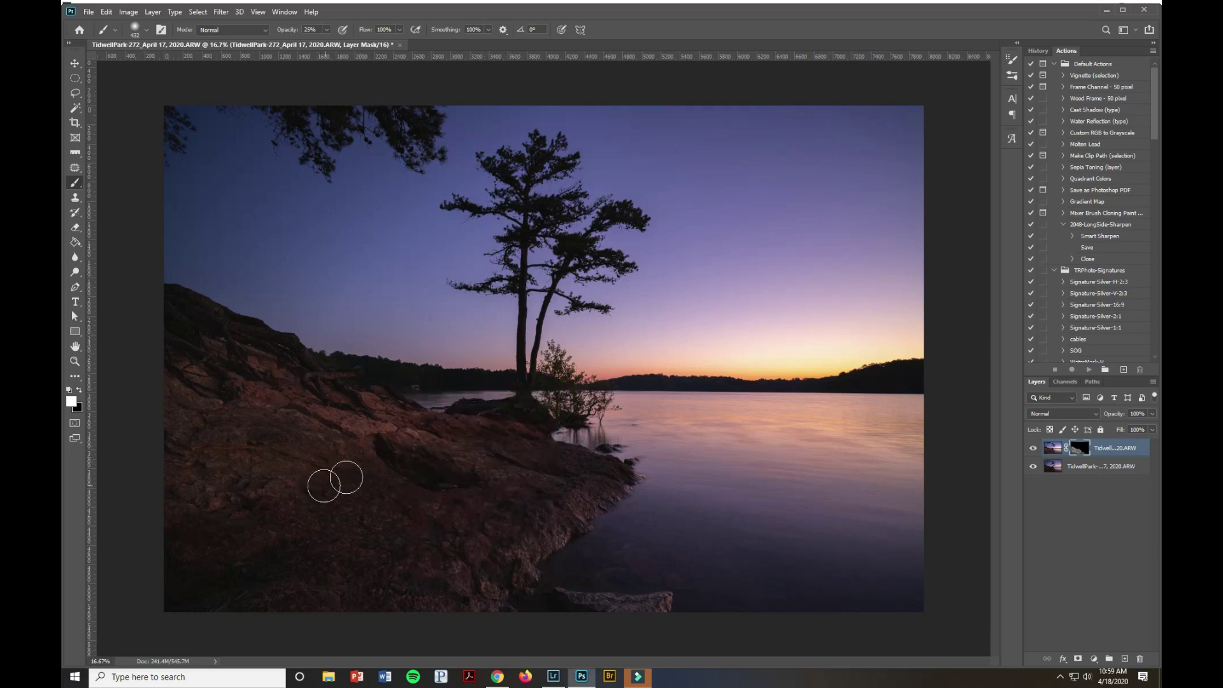
mouse_move(360, 469)
left_mouse_down()
mouse_move(410, 520)
mouse_move(456, 494)
mouse_move(573, 513)
mouse_move(540, 481)
left_mouse_up()
Stamp all visible layers into a new top layer and name it Blended
left_click(1101, 466)
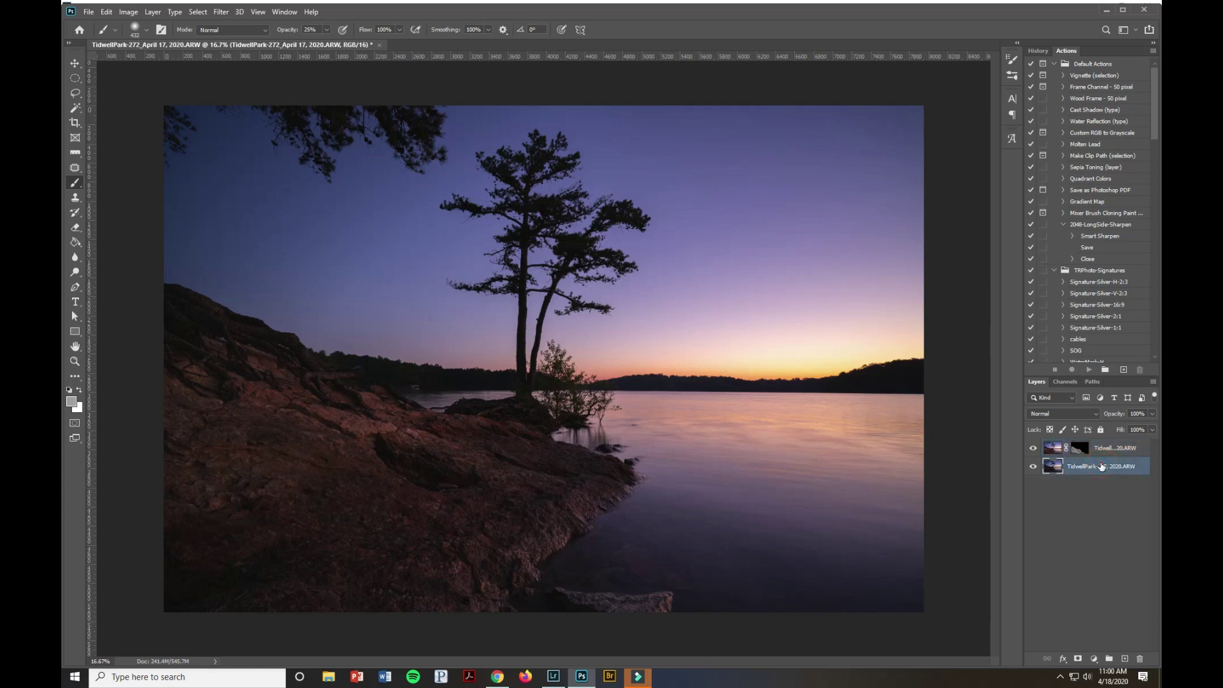
left_click(1108, 449, "shift")
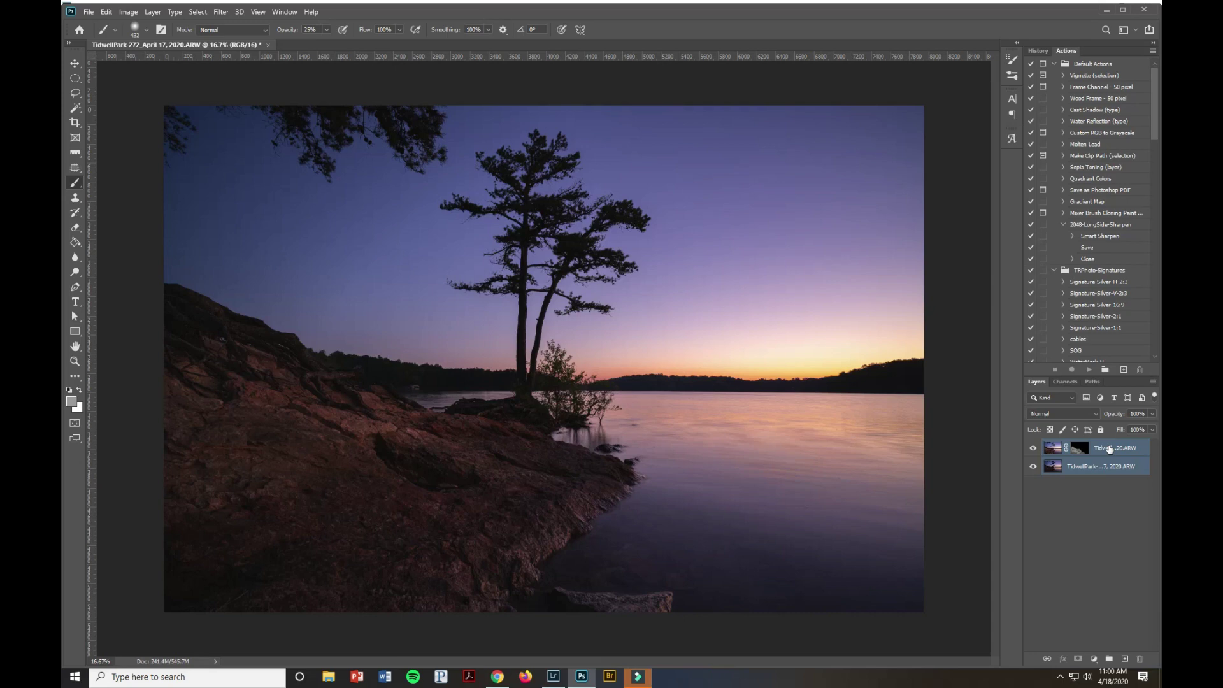
left_click(1108, 450)
key("ctrl+shift+alt+e")
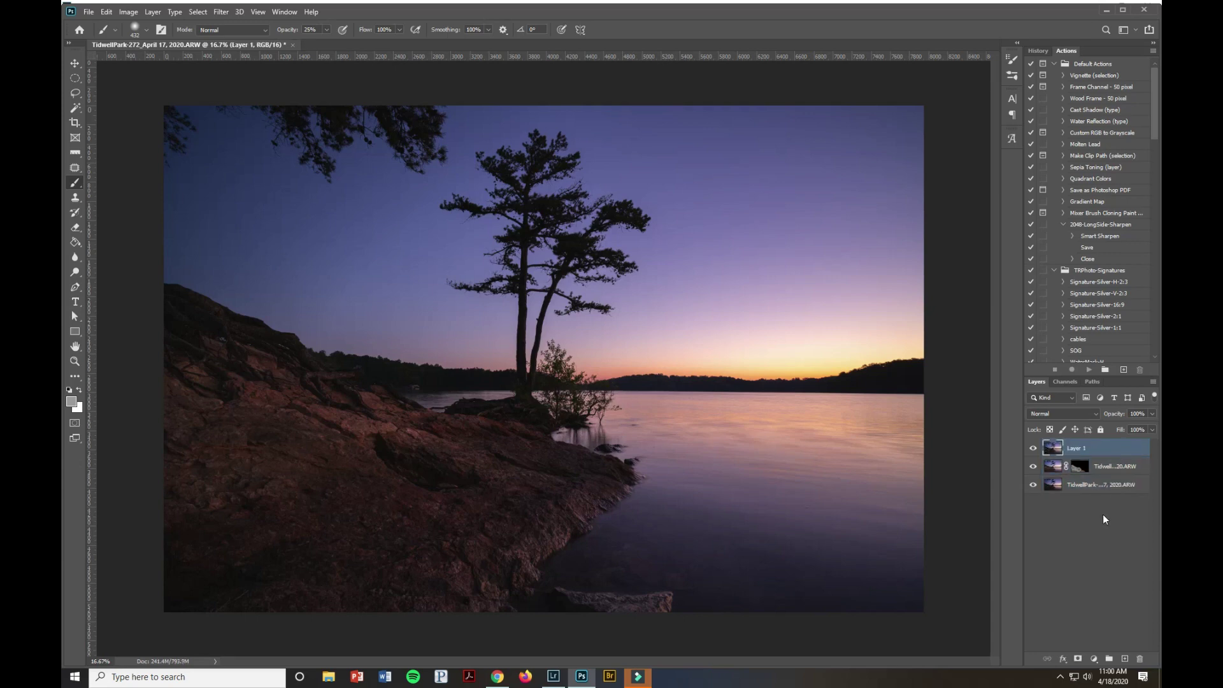
double_click(1073, 449)
type("Blended")
key("Return")
Hide the two source layers and toggle the Blended layer off and on, leaving it visible
left_click(1033, 466)
left_click(1033, 485)
left_click(1033, 449)
left_click(1034, 448)
Place two horizontal guides along the far waterline and two vertical guides, one near the photo's right edge and one just right of the tree
left_click(75, 64)
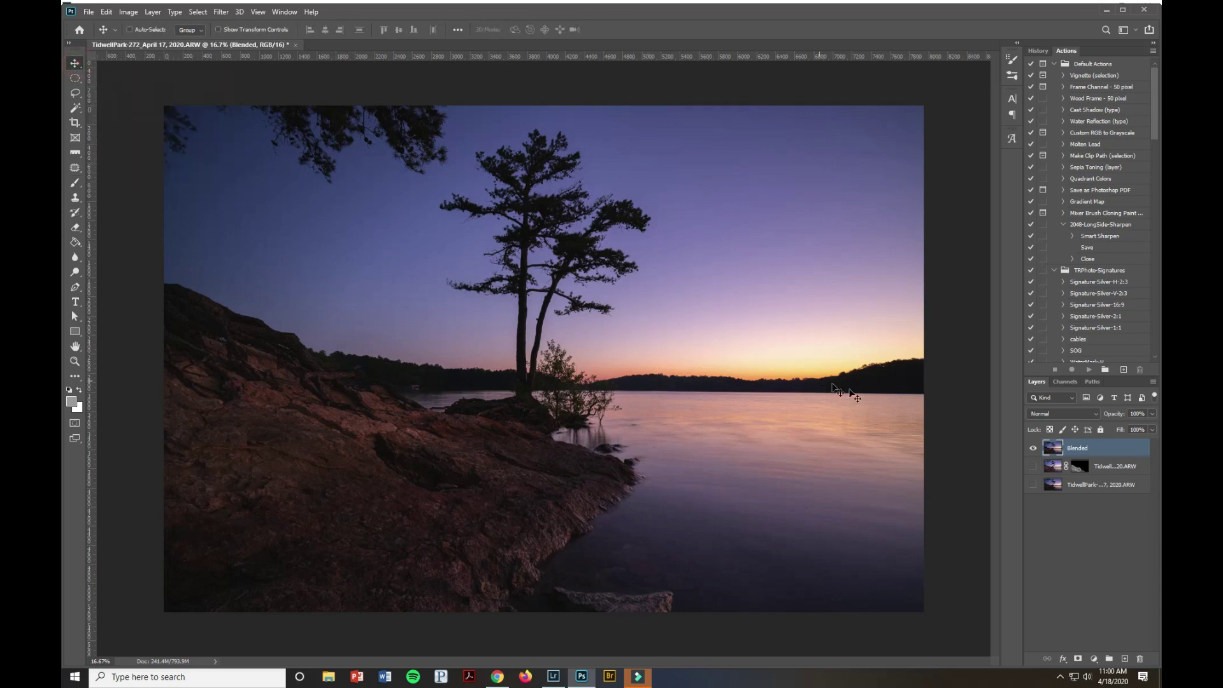
scroll(920, 405, "up", 5)
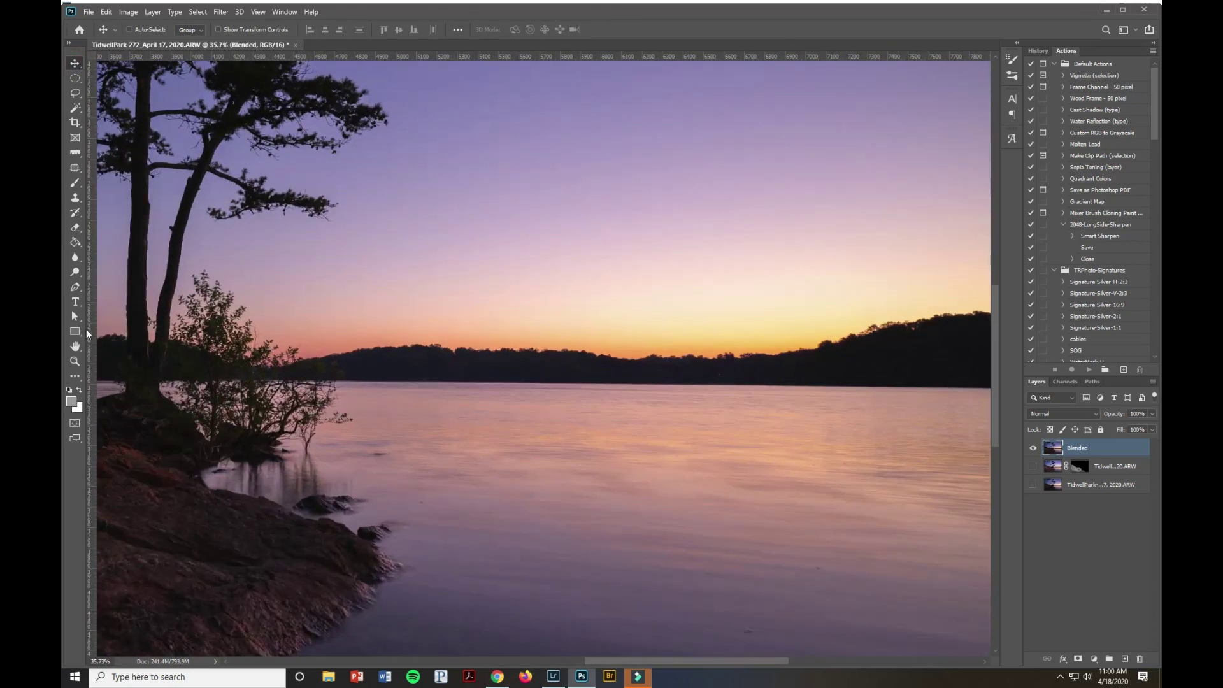
left_click_drag(92, 332, 770, 361)
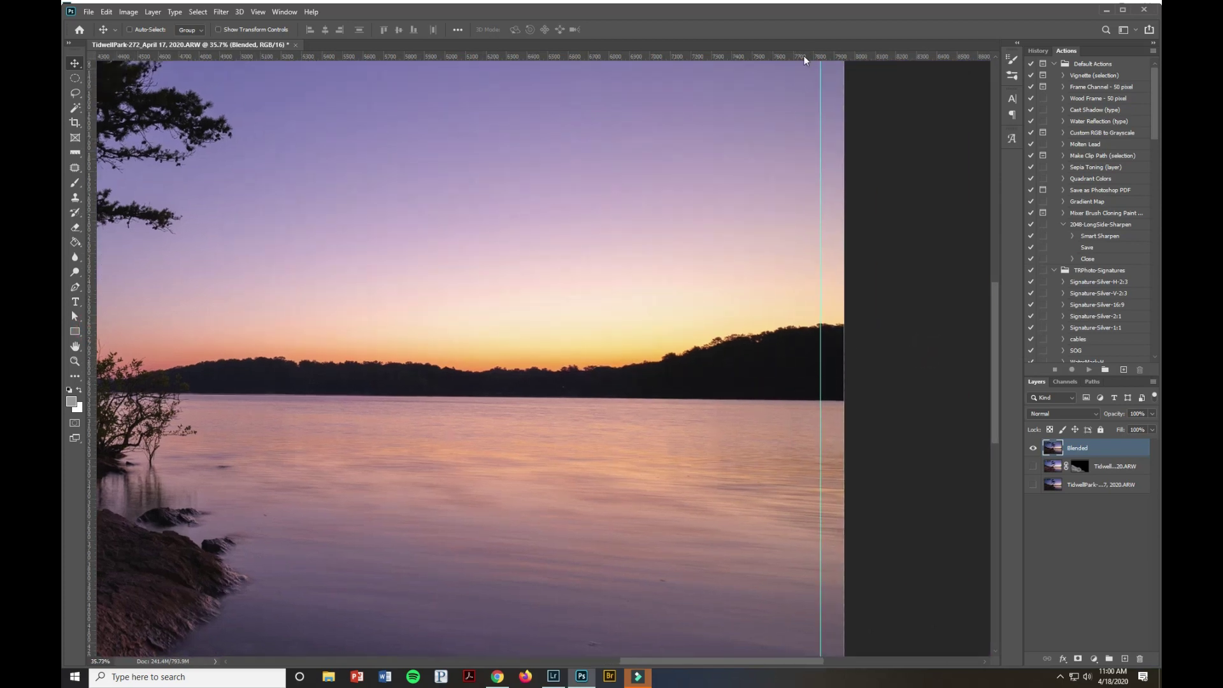
left_click_drag(804, 61, 832, 401)
left_click_drag(387, 371, 612, 347)
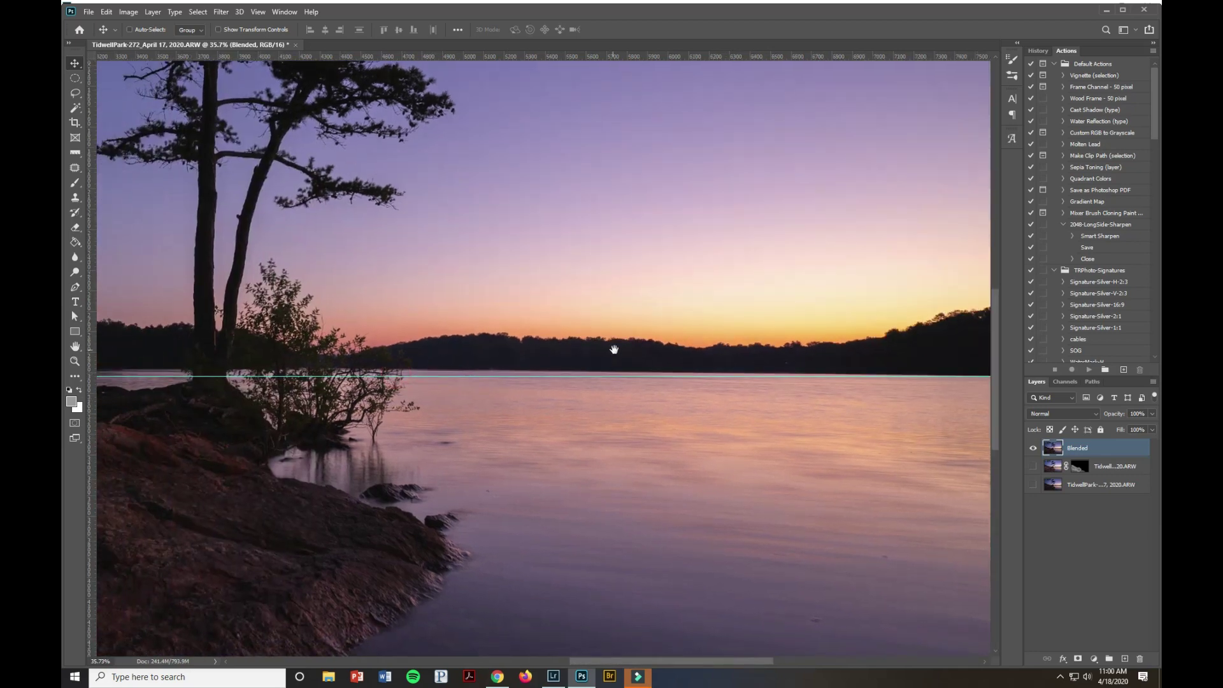
left_click_drag(486, 59, 443, 372)
left_click_drag(92, 349, 446, 359)
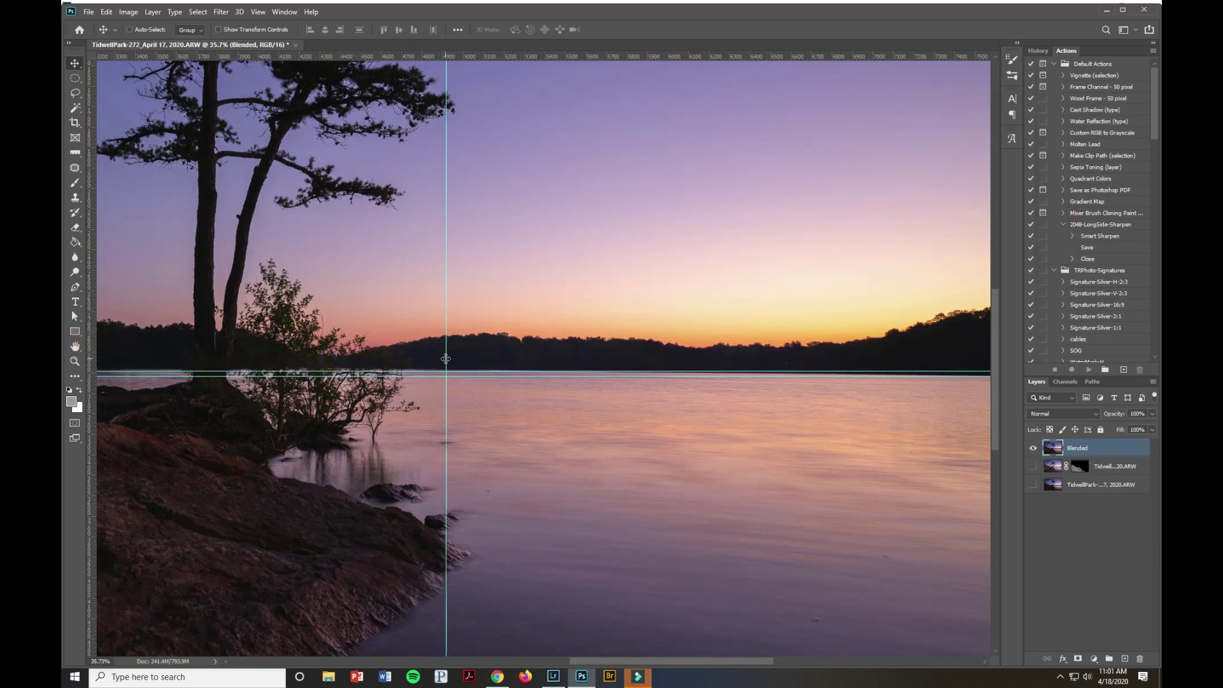
Measure the tilted waterline between the vertical guides with the Ruler tool and rotate the canvas 0.54° counter-clockwise to level it
scroll(496, 370, "down", 1)
scroll(496, 370, "down", 2)
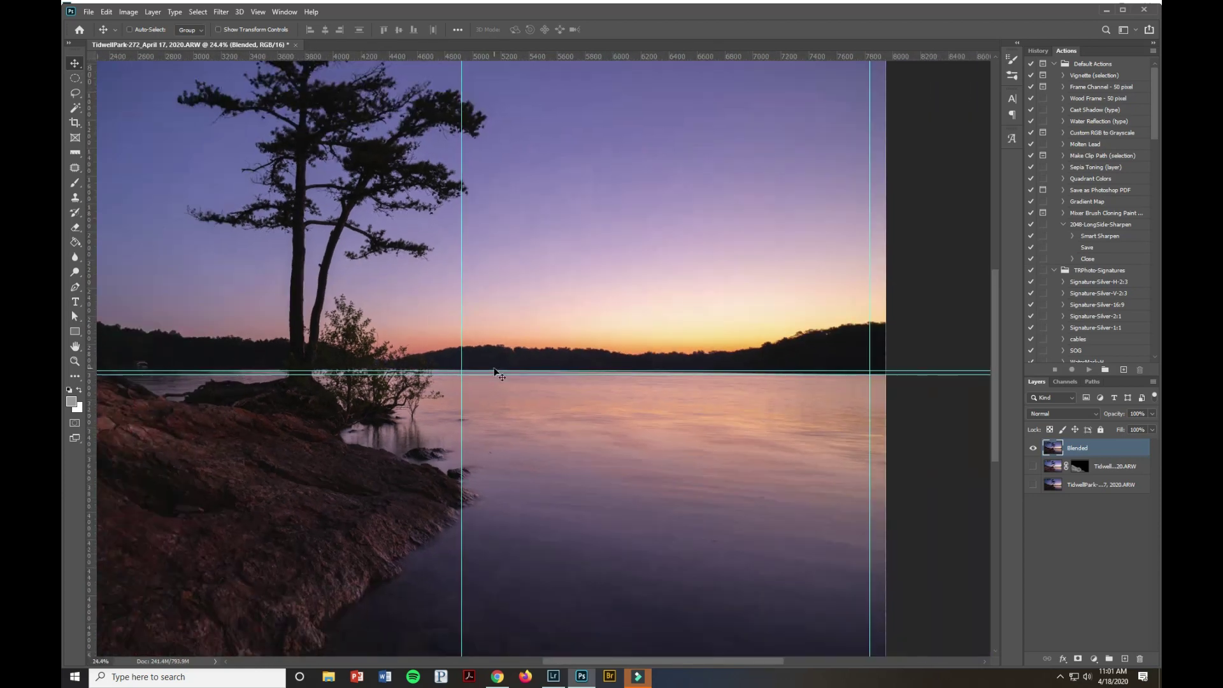
left_click(74, 153)
left_click_drag(870, 377, 465, 374)
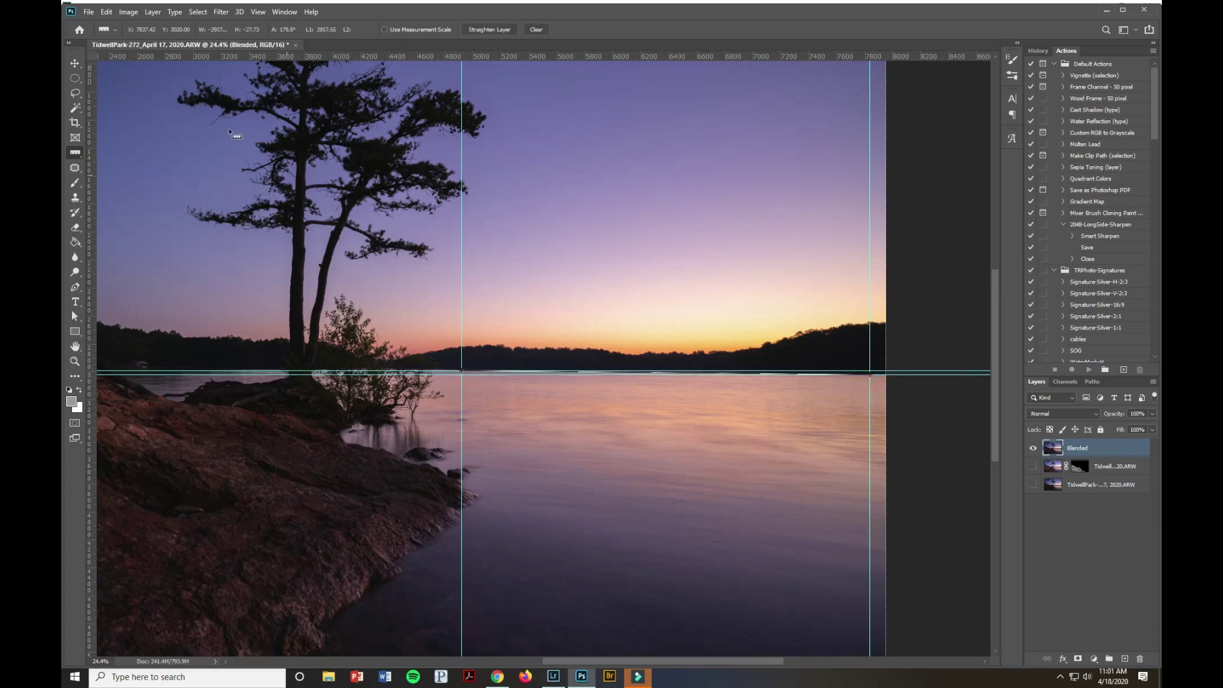
left_click(130, 13)
mouse_move(153, 121)
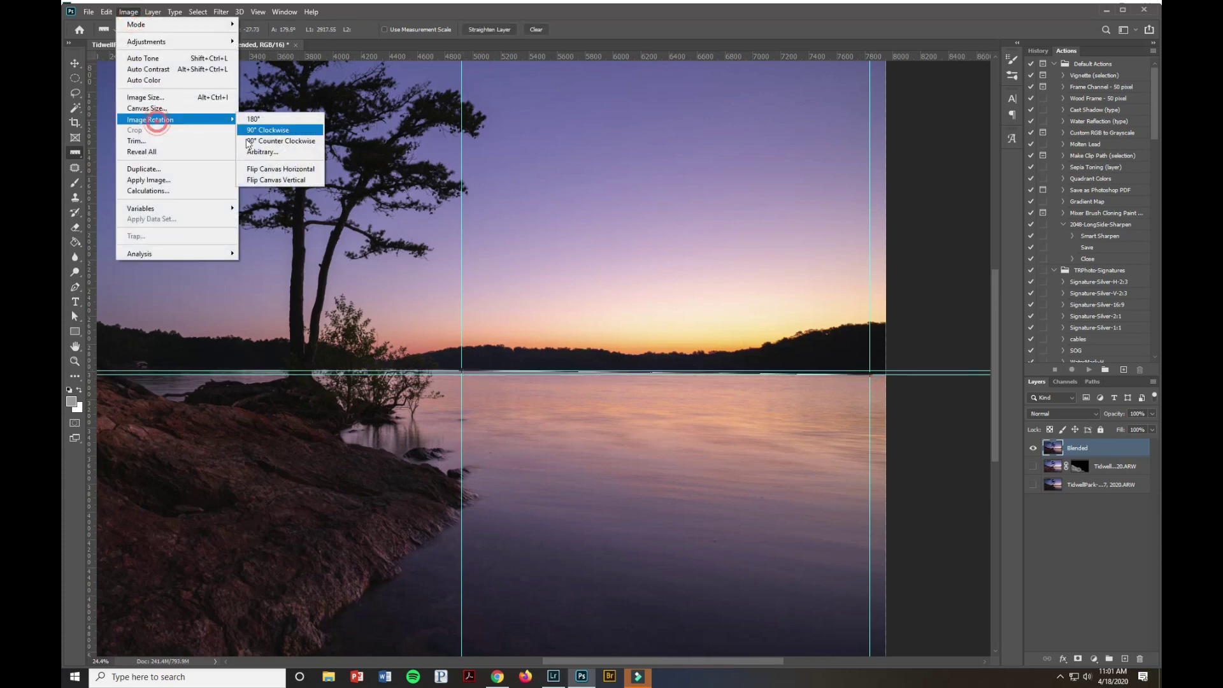
left_click(263, 153)
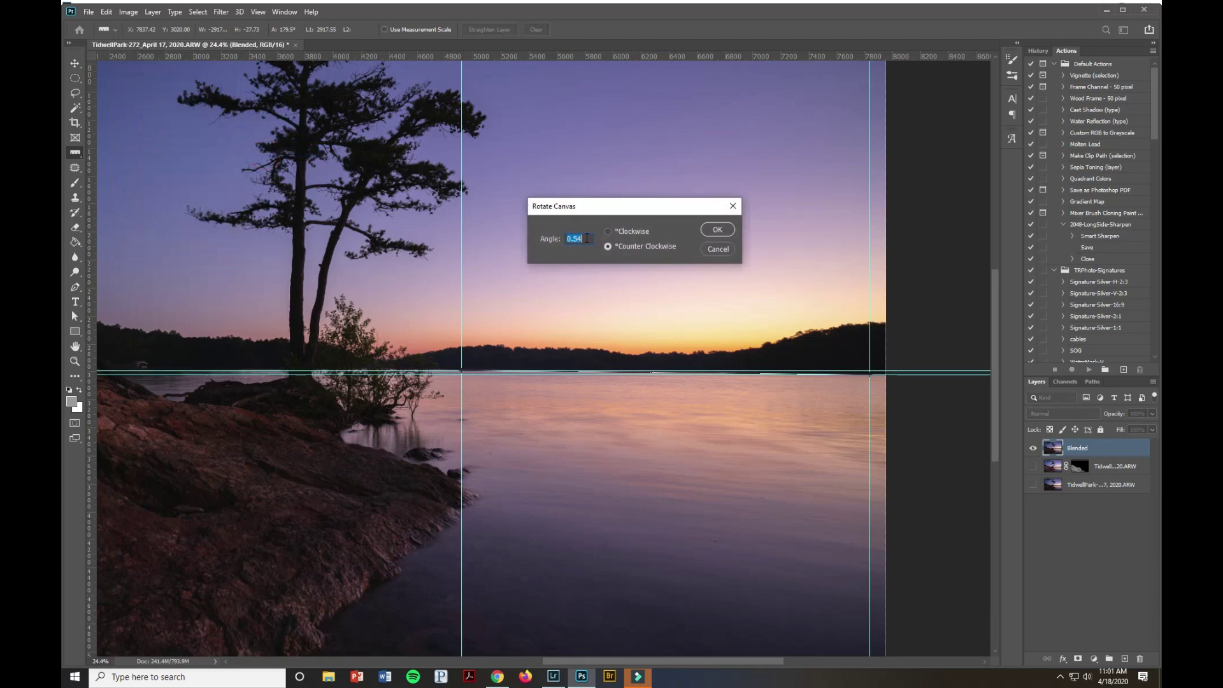
left_click(717, 229)
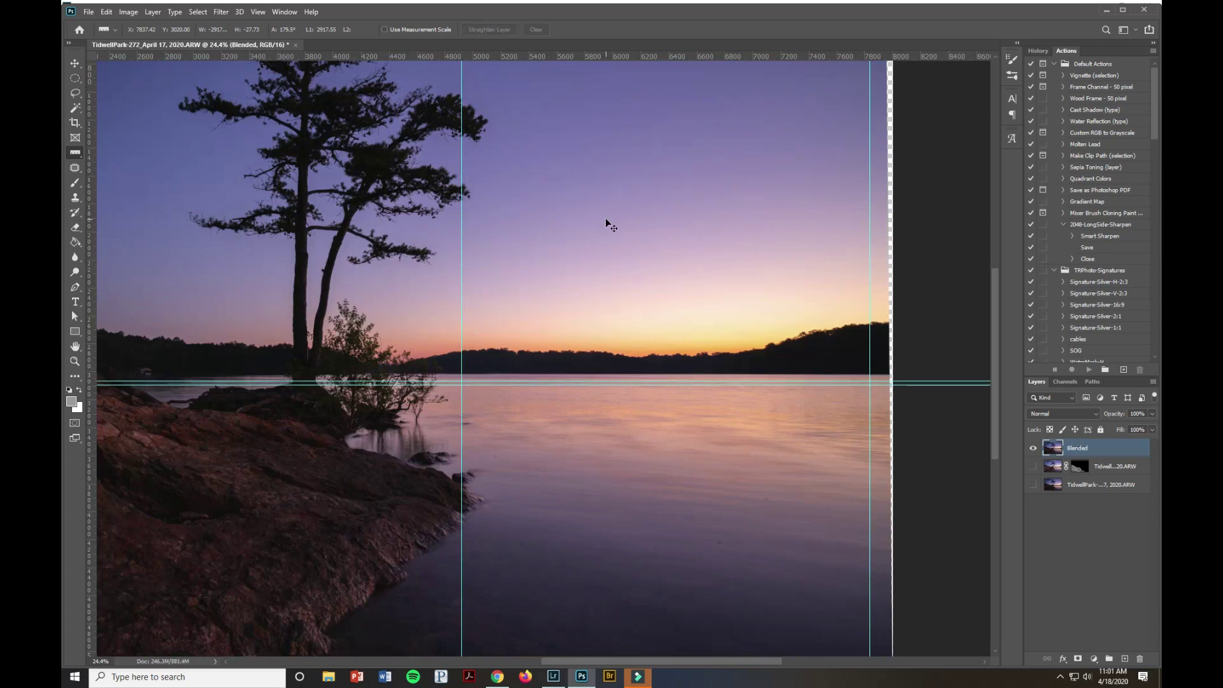
Move the two horizontal guides and the far-right vertical guide just inside the rotated photo's edges, and add a vertical guide along its left edge
key("ctrl+0")
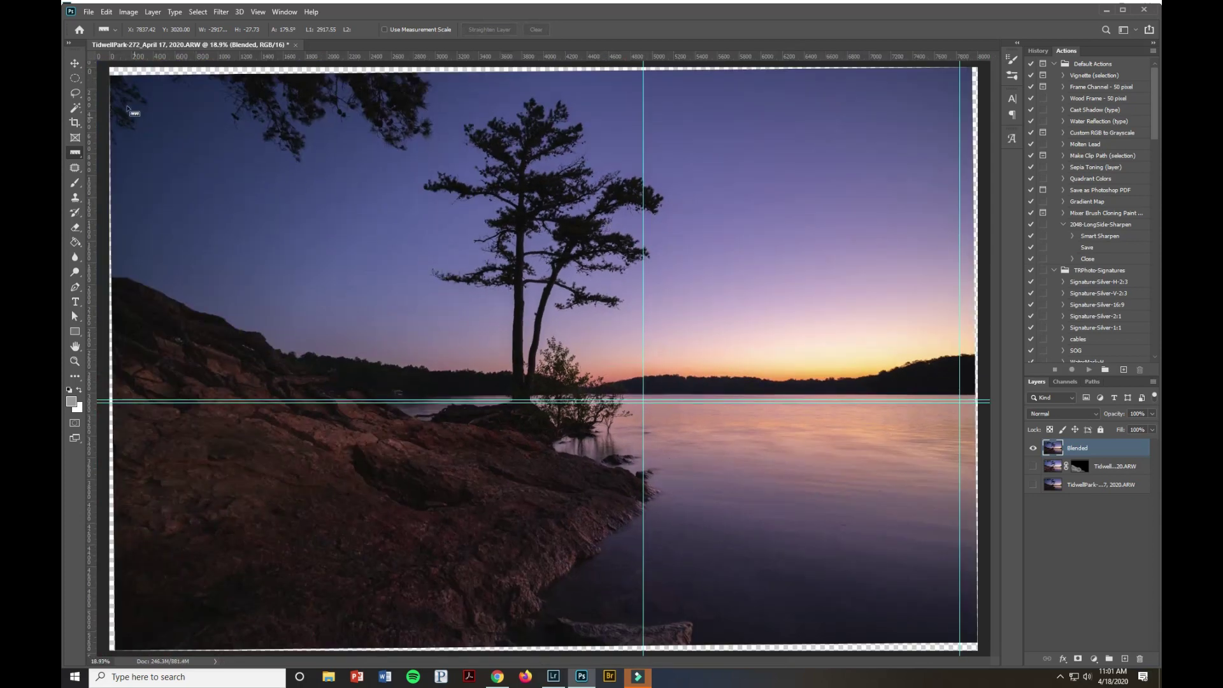
left_click(75, 63)
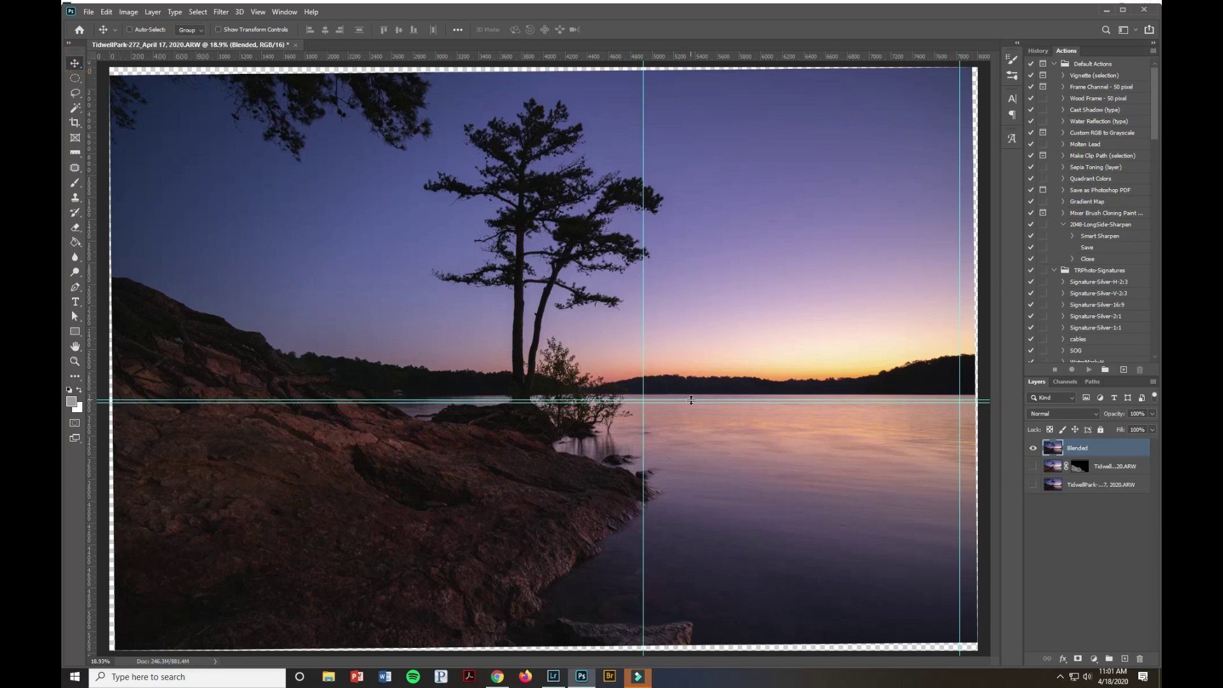
left_click_drag(691, 399, 673, 78)
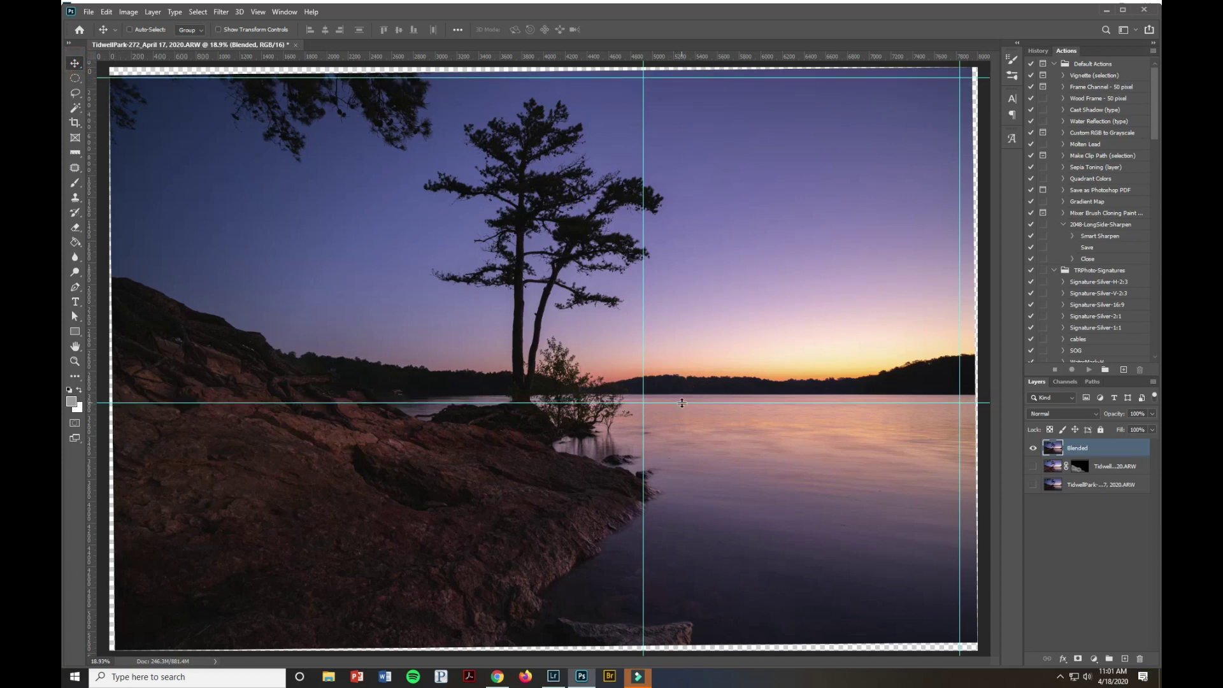
left_click_drag(682, 403, 709, 636)
left_click_drag(960, 605, 973, 601)
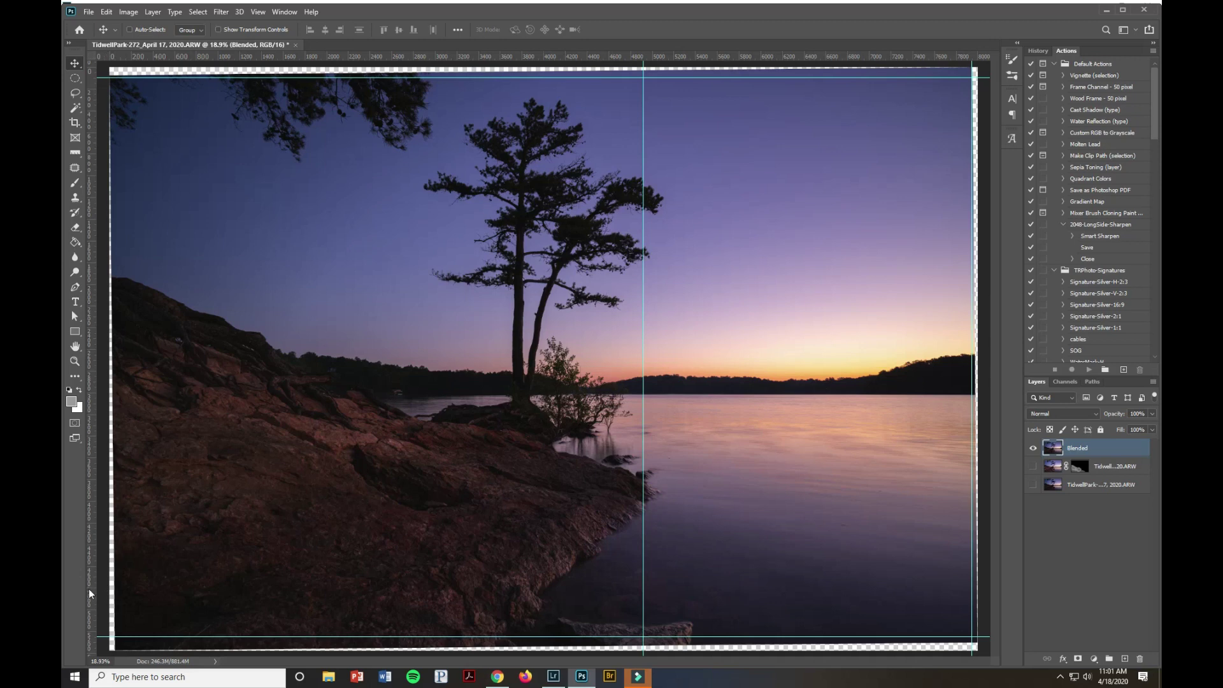
left_click_drag(89, 594, 120, 593)
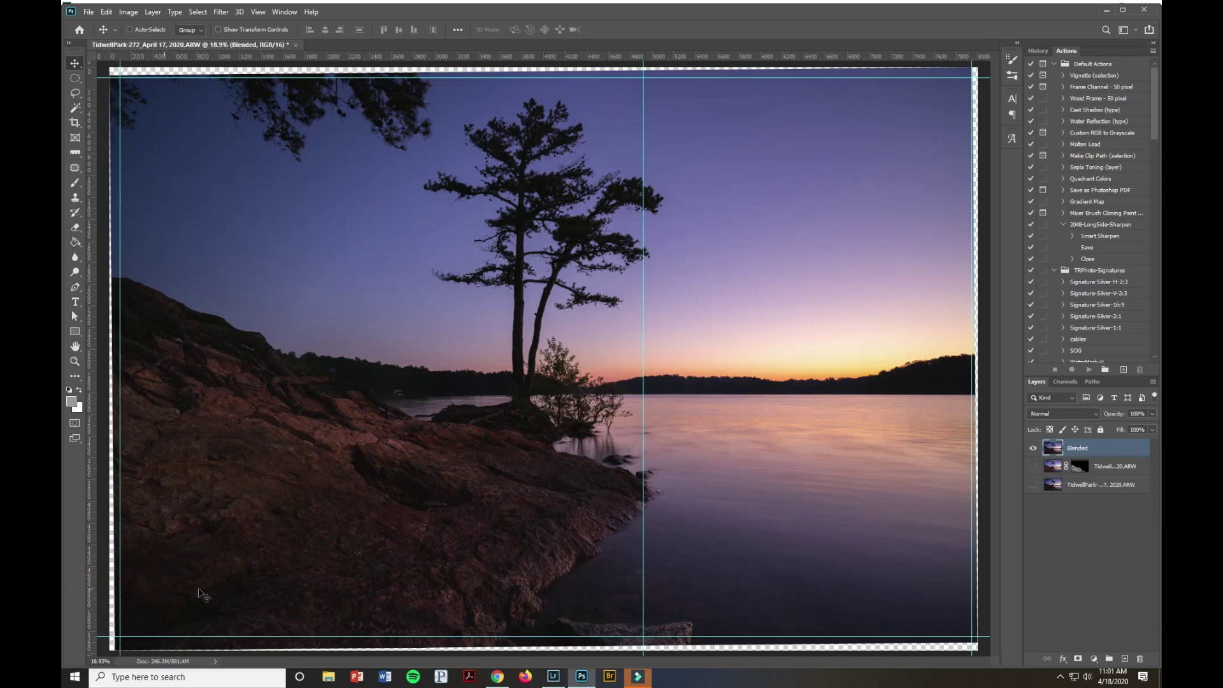
left_click_drag(727, 636, 729, 645)
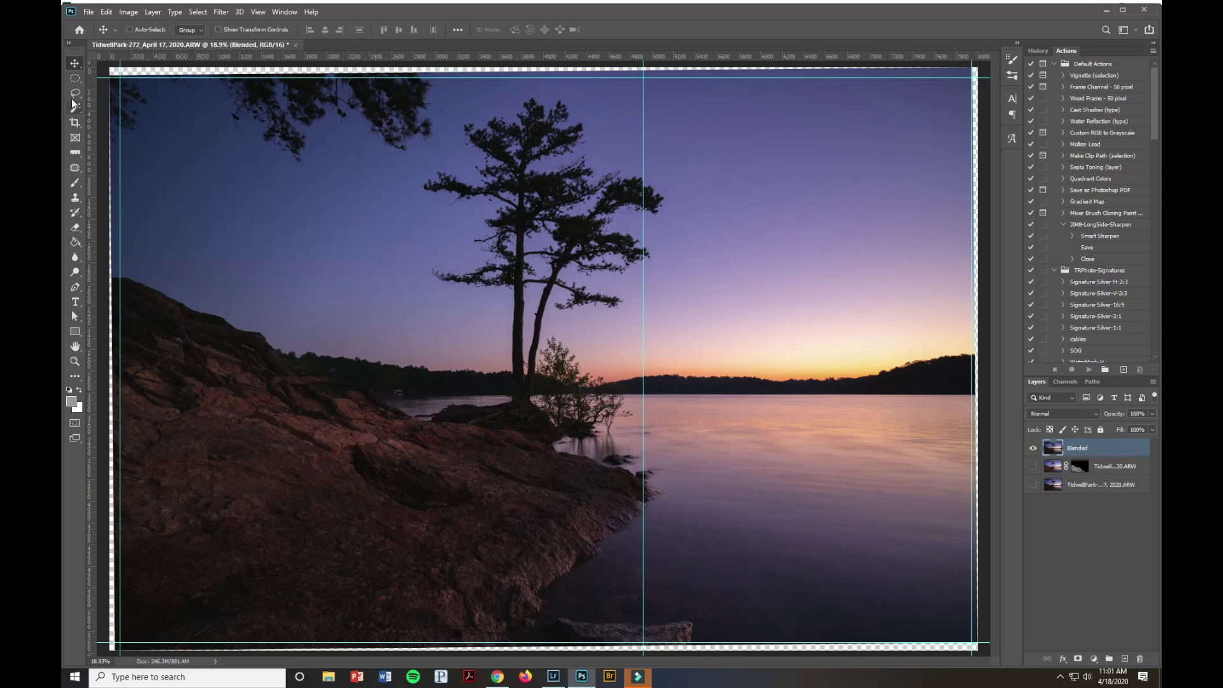
Crop the photo to a landscape 3:2 ratio within the edge guides, and remove the vertical guide beside the tree
left_click(76, 125)
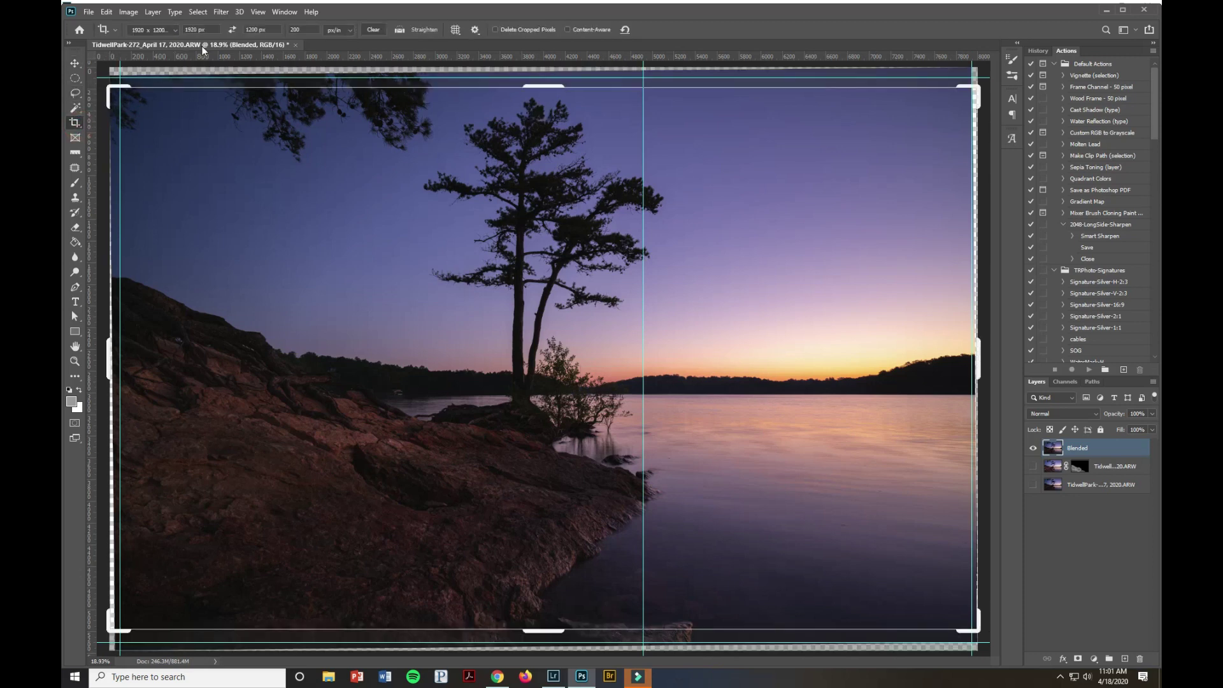
left_click(175, 30)
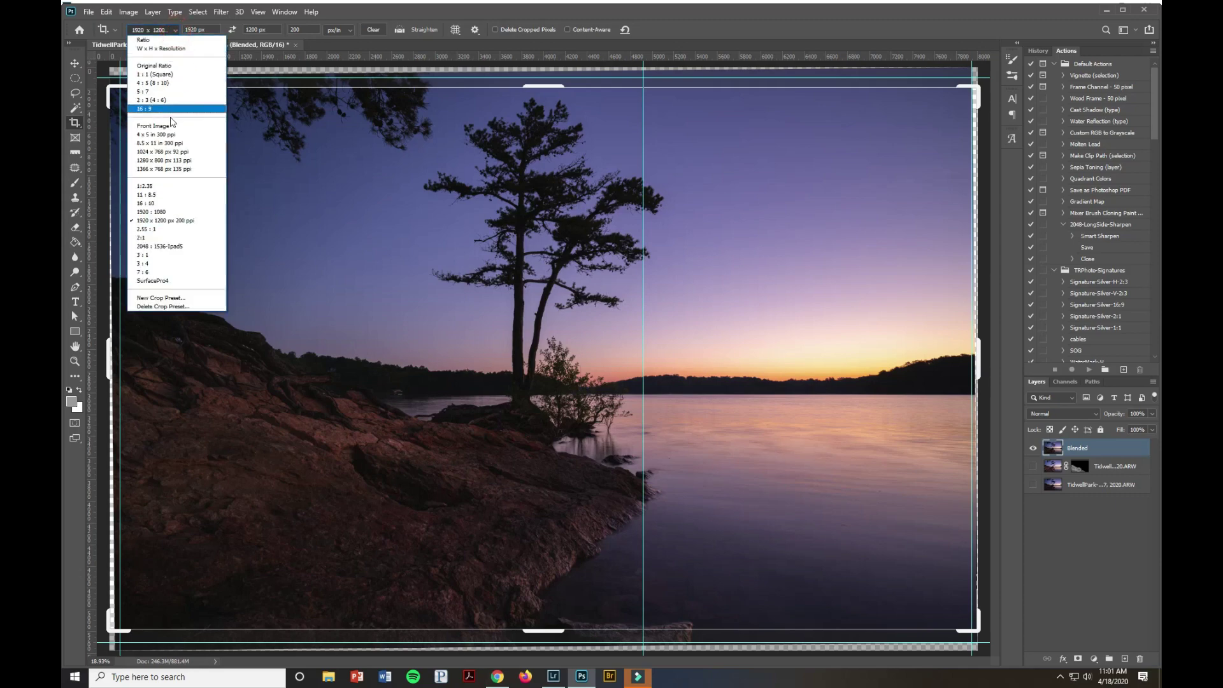
left_click(174, 100)
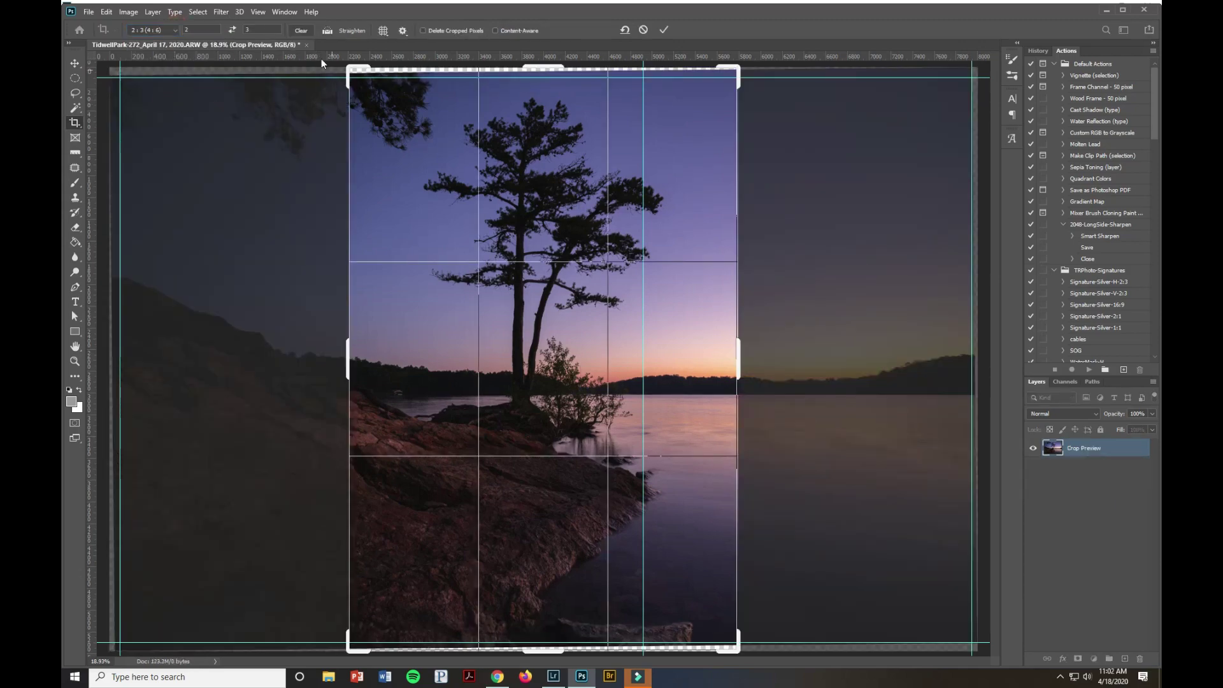
left_click(232, 30)
left_click_drag(250, 167, 179, 114)
key("ctrl+r")
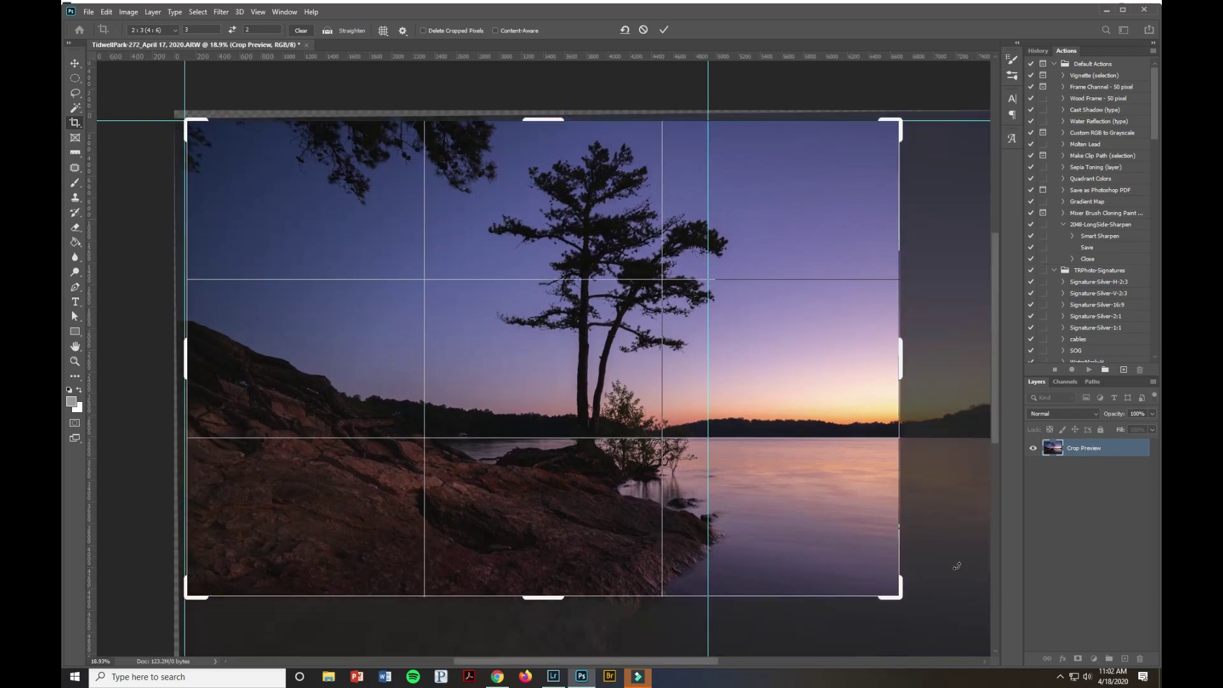
left_click_drag(900, 590, 969, 634)
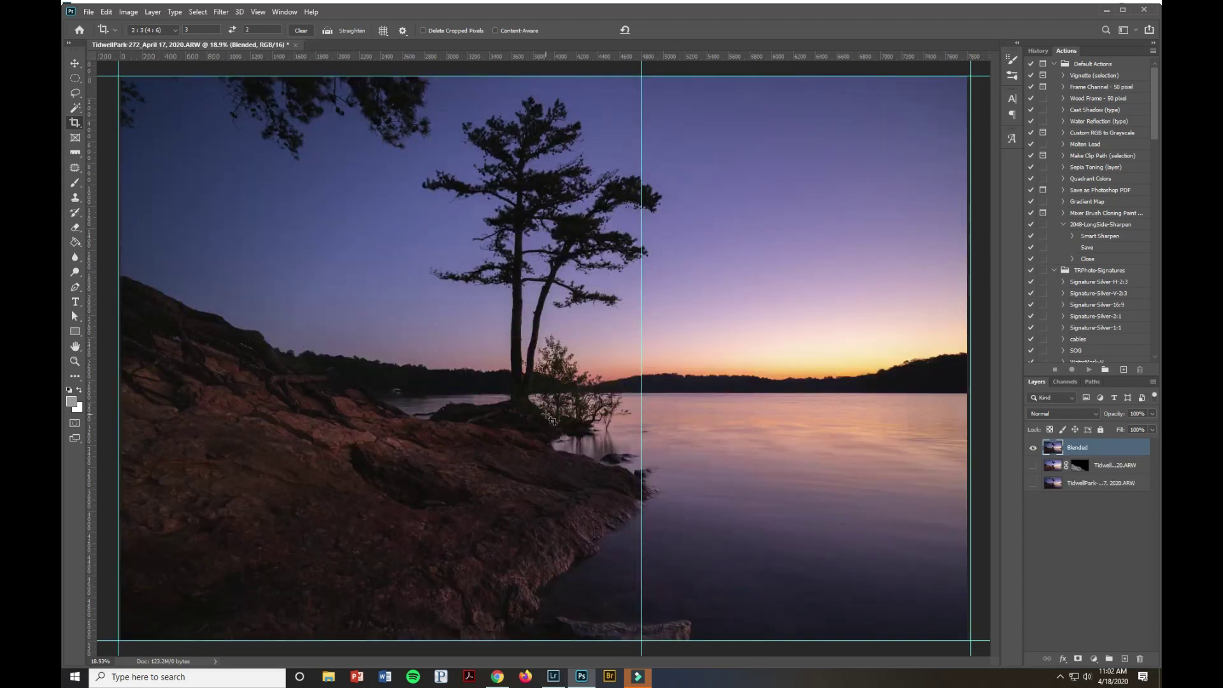
left_click(74, 63)
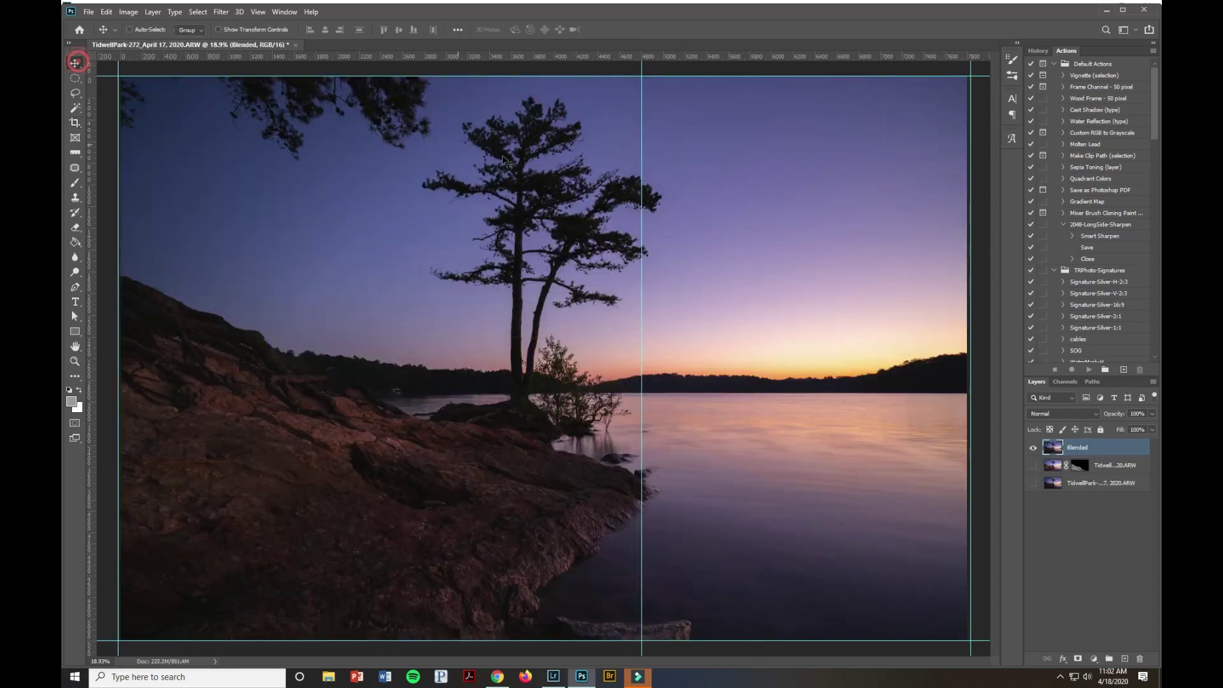
mouse_move(640, 137)
left_mouse_down()
mouse_move(74, 135)
mouse_move(86, 134)
left_mouse_up()
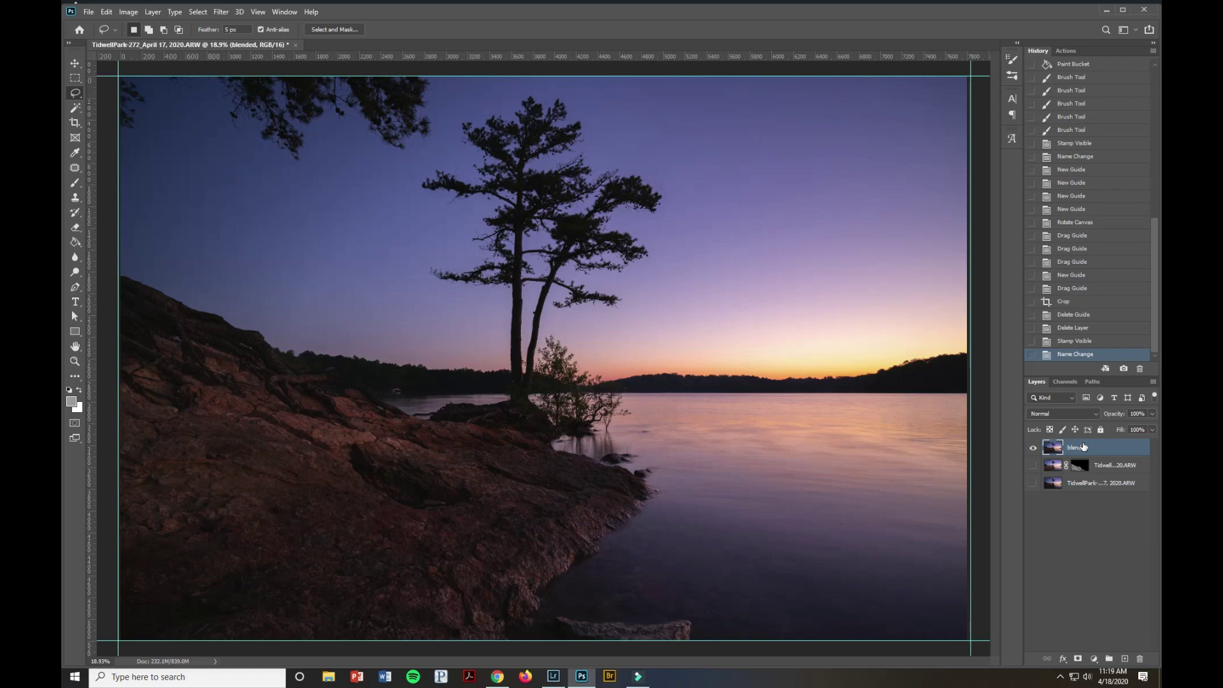
Duplicate the blended layer and name the copy clone
key("ctrl+j")
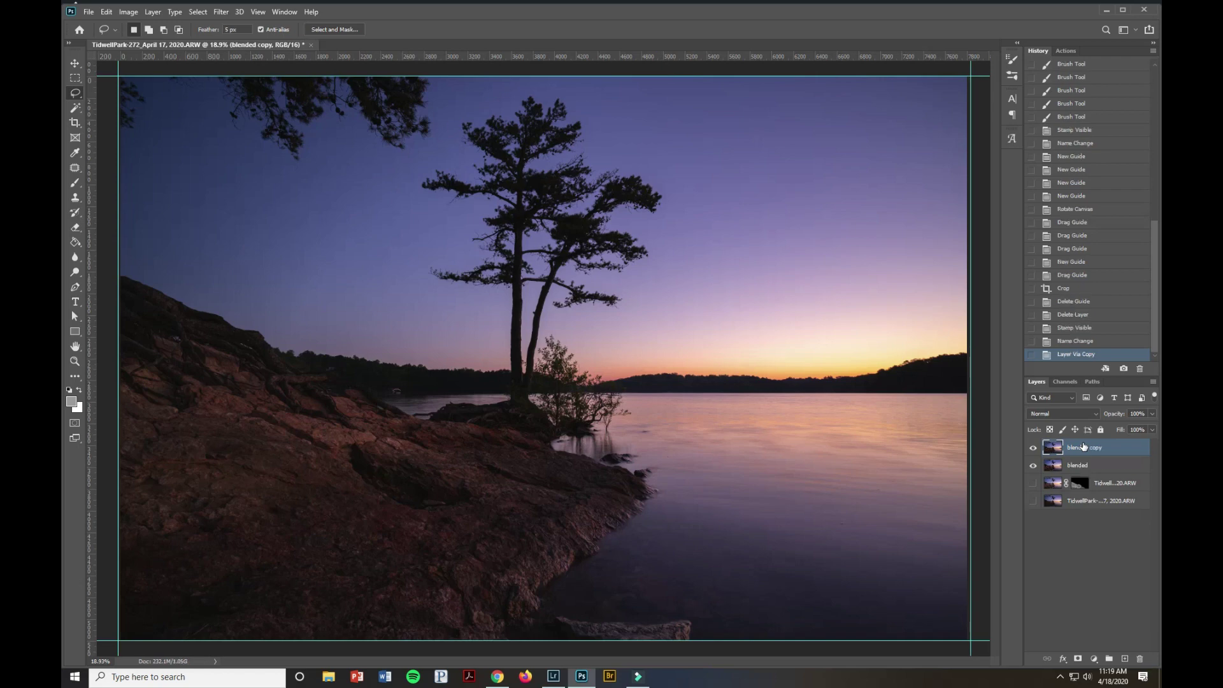
type("clone")
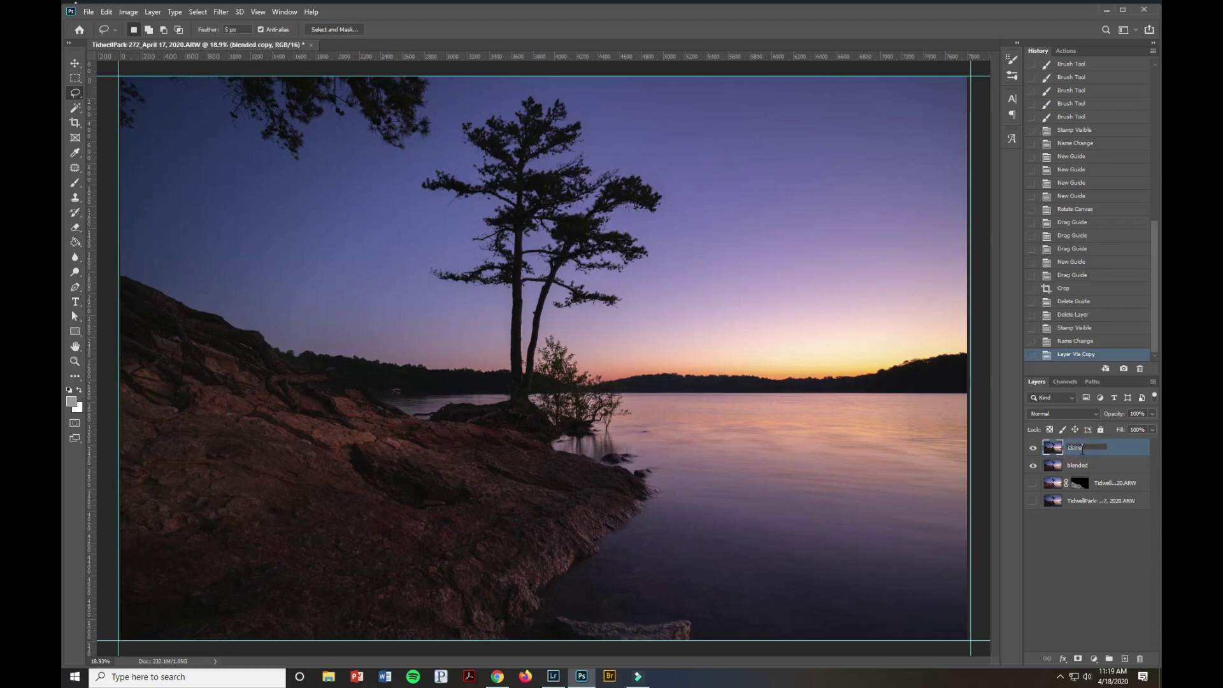
key("Return")
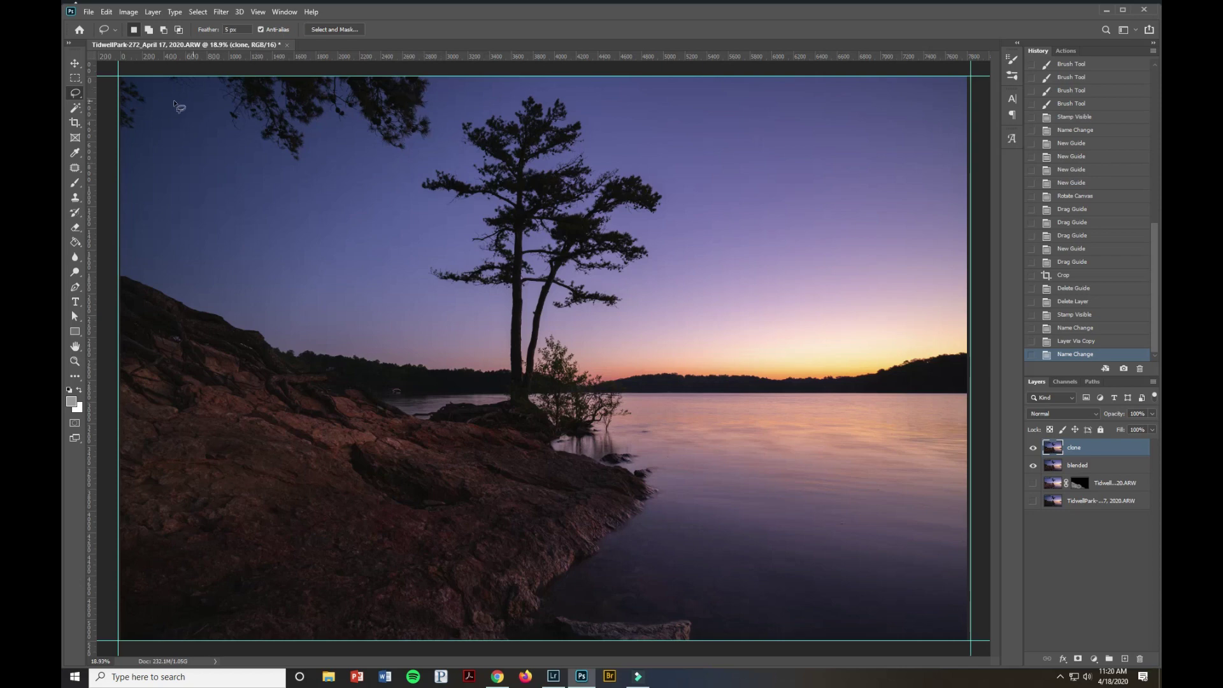
Lasso the overhanging branches in the photo's upper-left corner and along its top edge, replace each area with Content-Aware Fill, and deselect
mouse_move(112, 73)
left_mouse_down()
mouse_move(106, 135)
mouse_move(119, 143)
mouse_move(149, 137)
mouse_move(163, 111)
mouse_move(144, 78)
left_mouse_up()
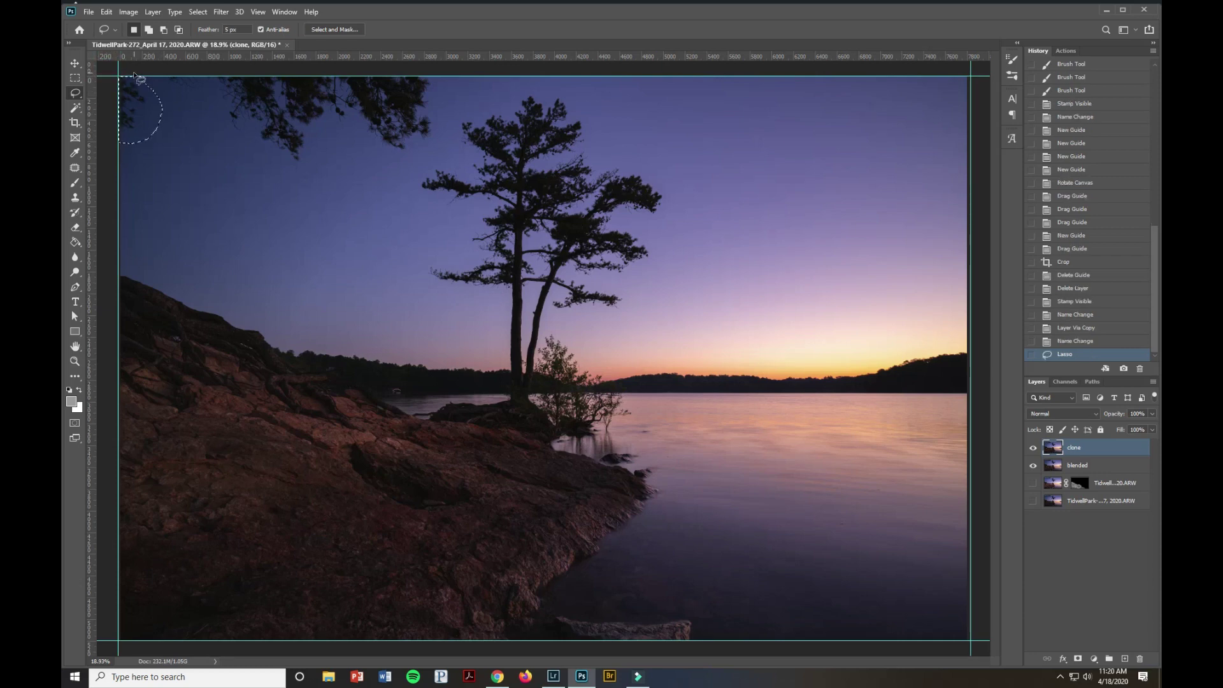
key("shift+BackSpace")
key("Escape")
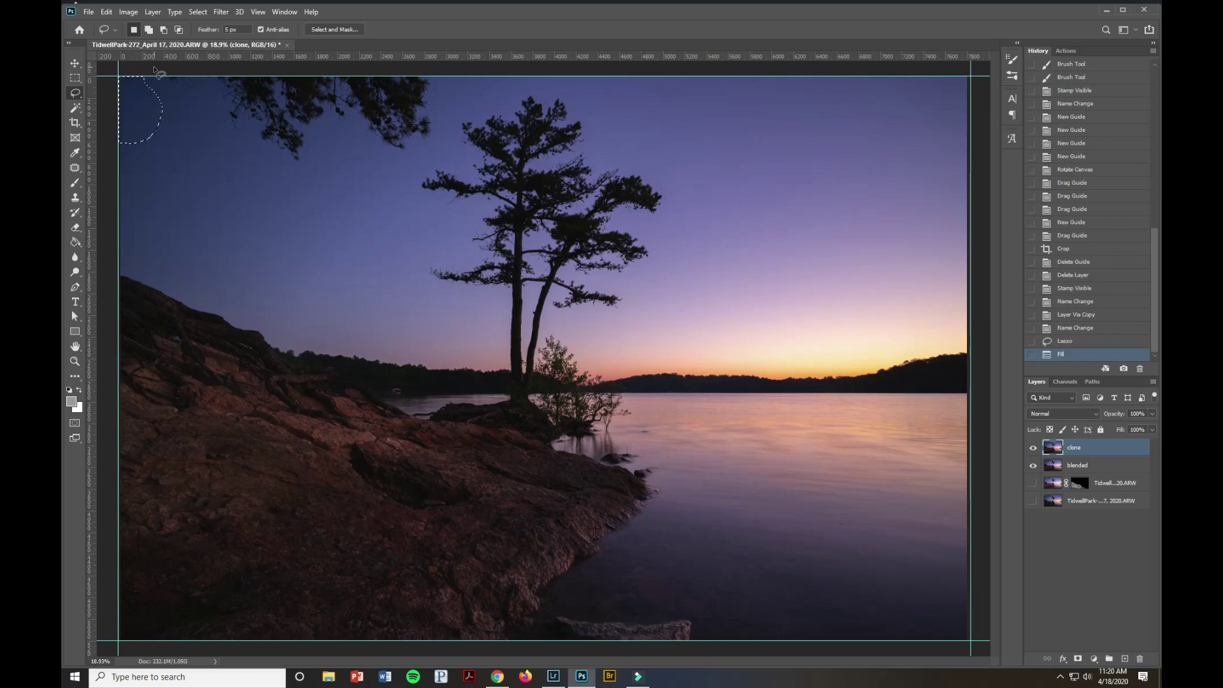
mouse_move(148, 76)
left_mouse_down()
mouse_move(208, 90)
mouse_move(226, 131)
mouse_move(255, 126)
mouse_move(302, 165)
mouse_move(308, 127)
mouse_move(325, 120)
mouse_move(351, 120)
mouse_move(403, 155)
mouse_move(431, 140)
mouse_move(441, 70)
mouse_move(131, 64)
left_mouse_up()
key("shift+F5")
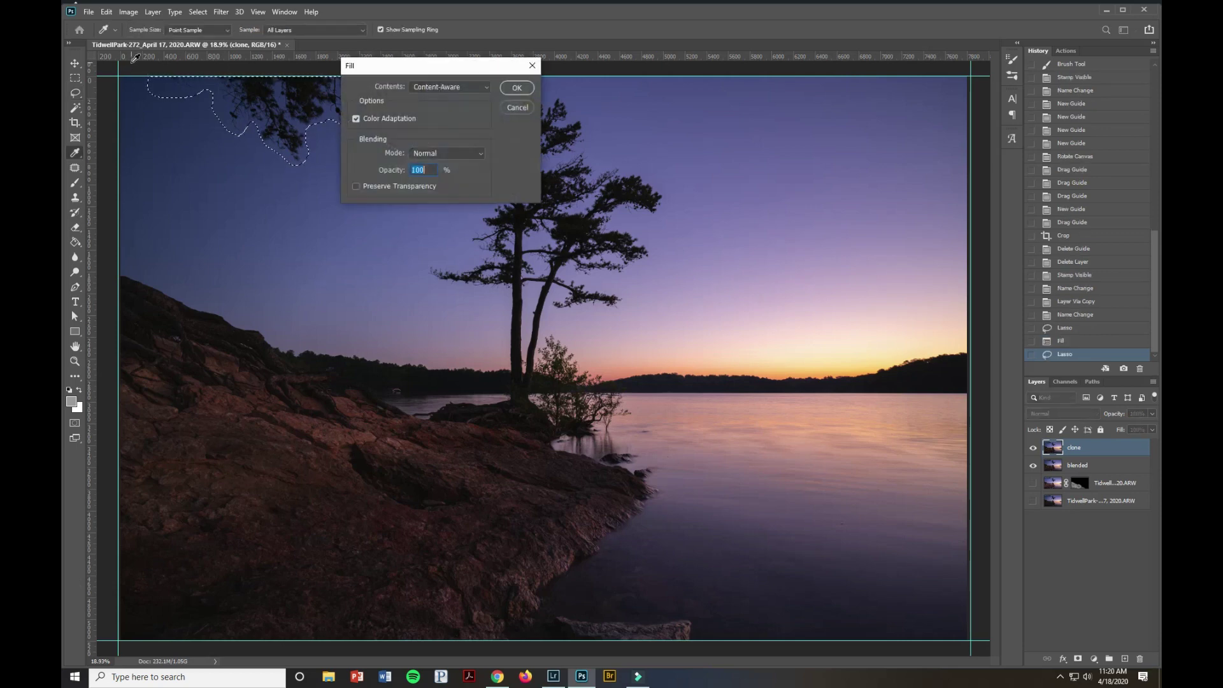
key("Return")
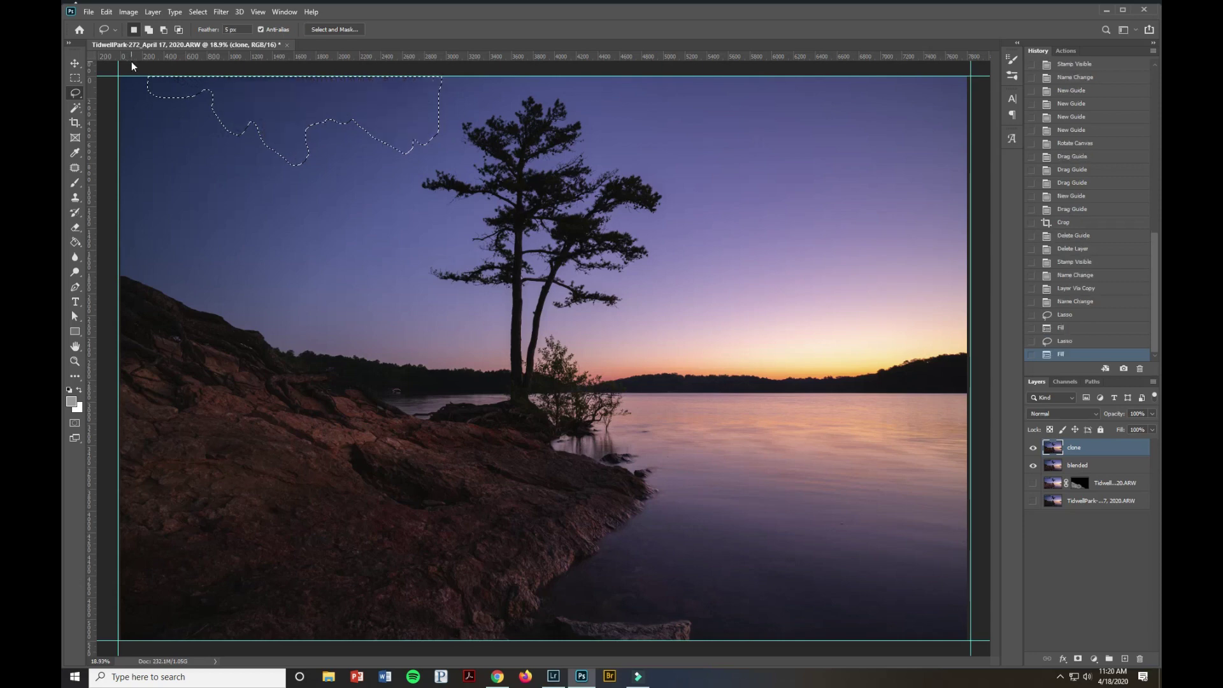
key("ctrl+d")
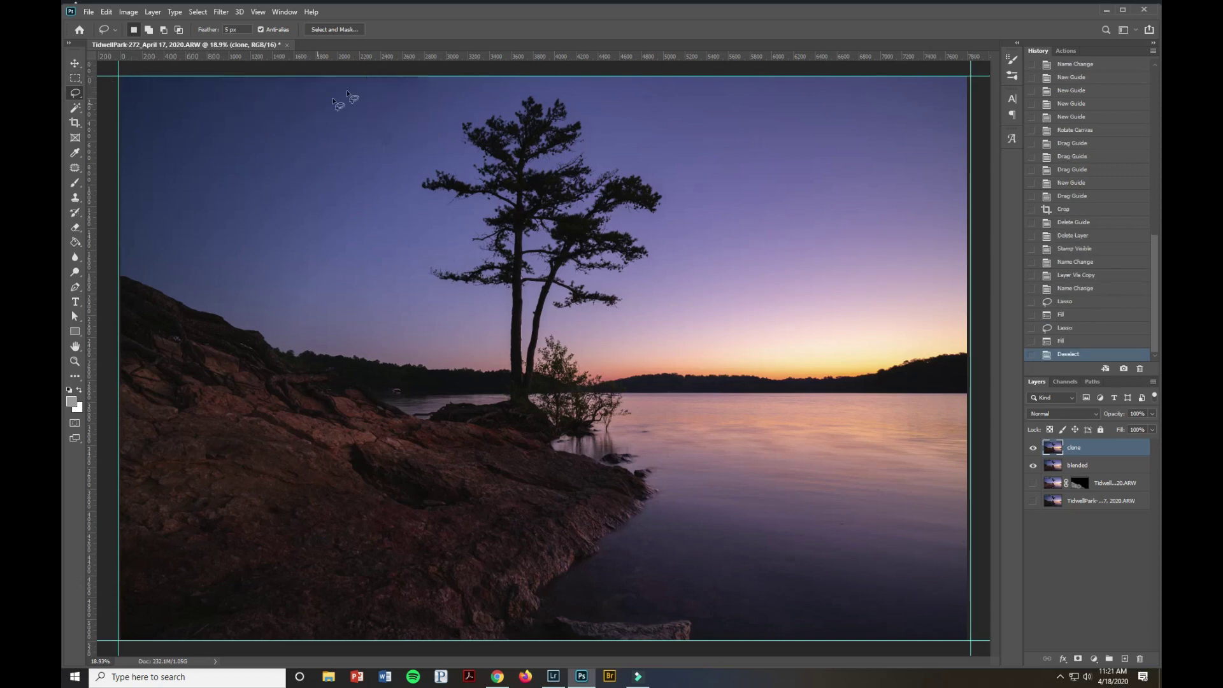
Lasso the patch of sky just left of the treetop, clean it up with Content-Aware Fill at 100% opacity, and deselect
mouse_move(419, 139)
left_mouse_down()
mouse_move(365, 147)
mouse_move(373, 68)
mouse_move(417, 78)
mouse_move(422, 132)
left_mouse_up()
key("shift+F5")
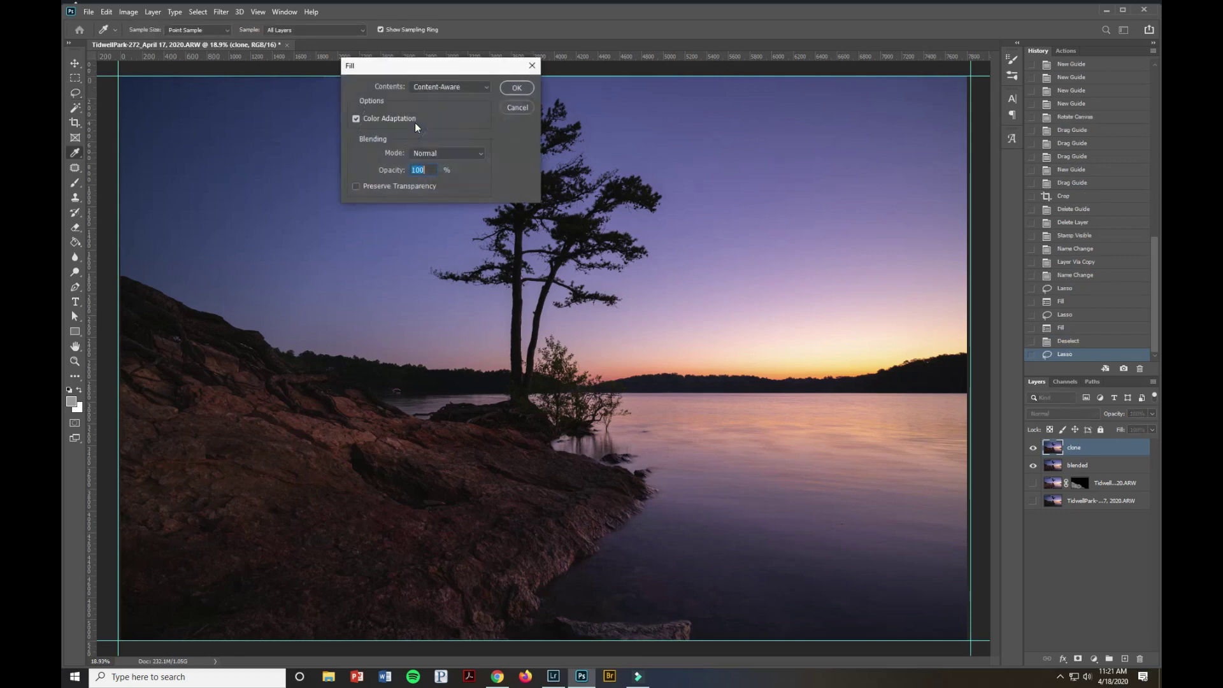
key("Return")
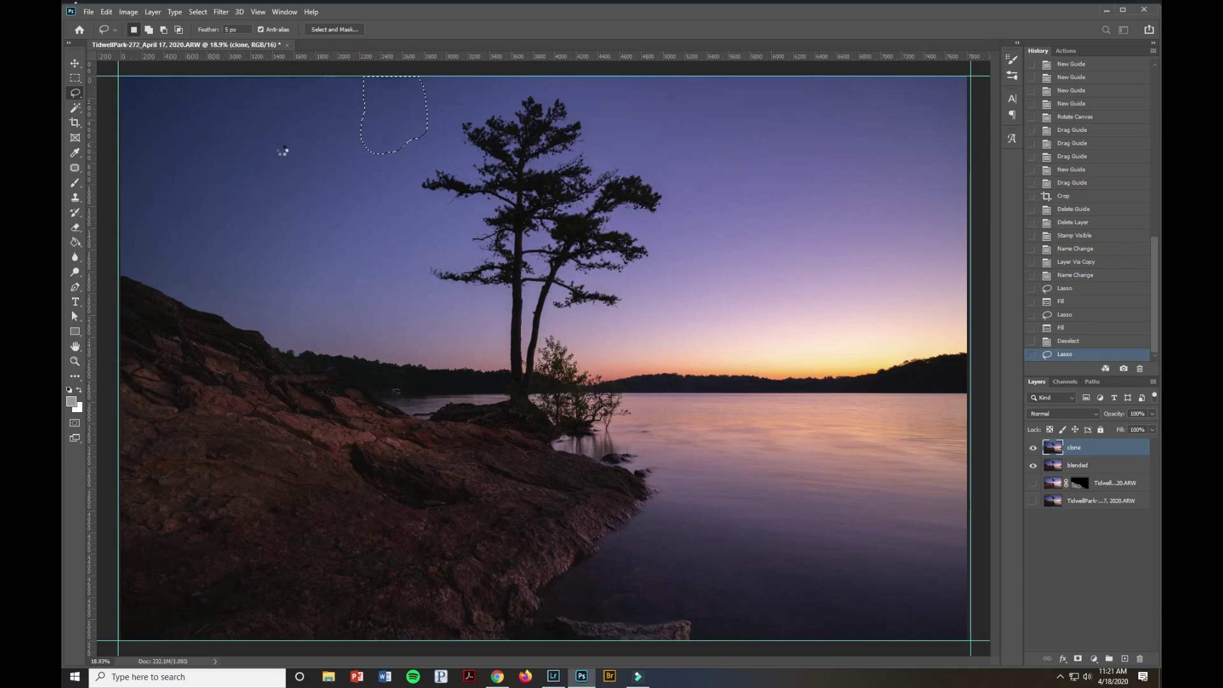
key("ctrl+d")
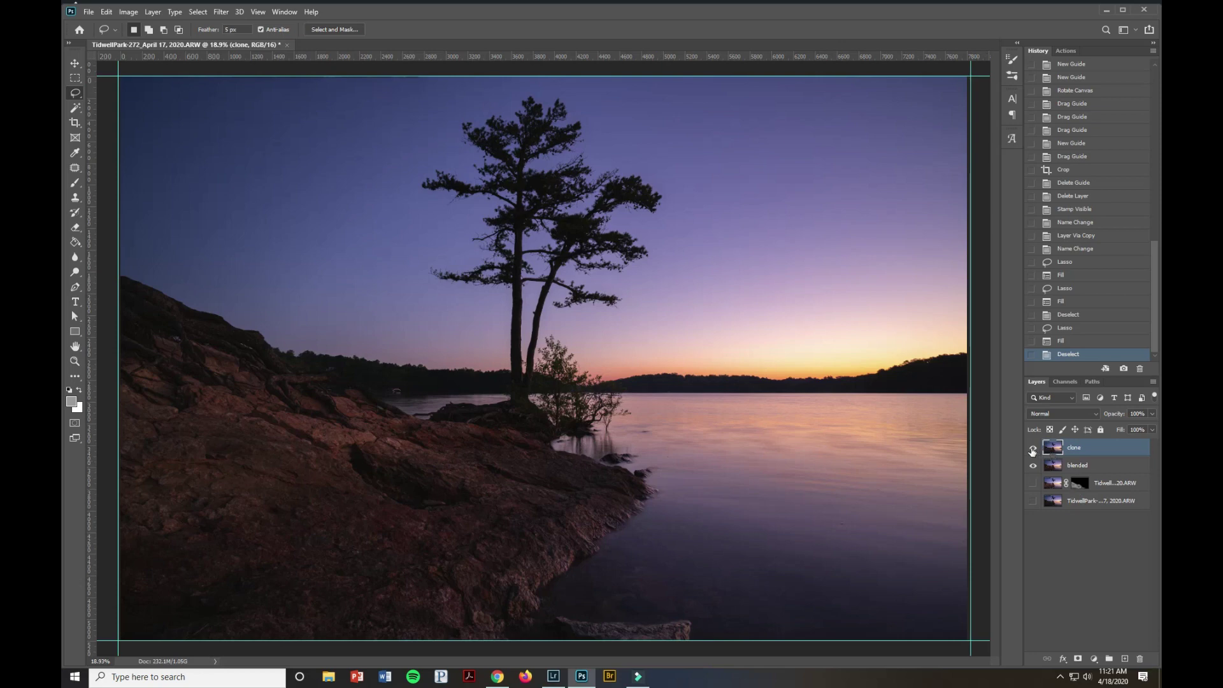
Toggle the clone layer off and on to compare the sky with and without the branches, leaving it visible
left_click(1033, 449)
left_click(1033, 449)
left_click(1033, 449)
left_click(1032, 449)
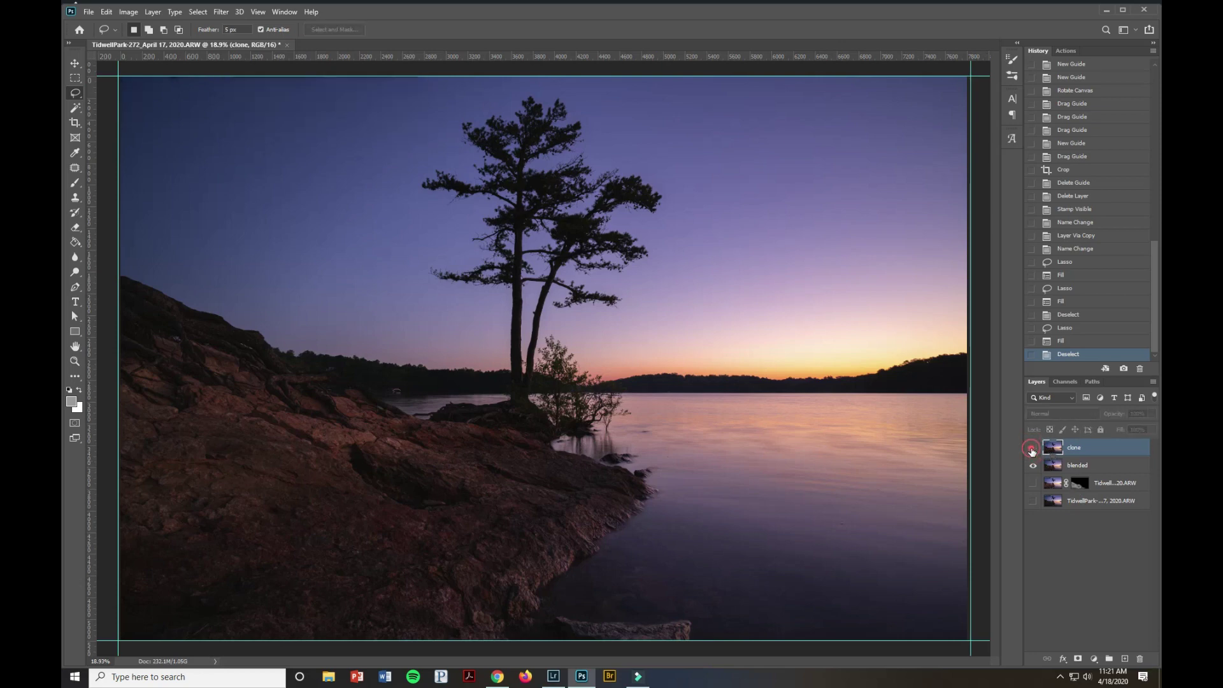
left_click(1032, 449)
left_click(1033, 449)
left_click(1032, 449)
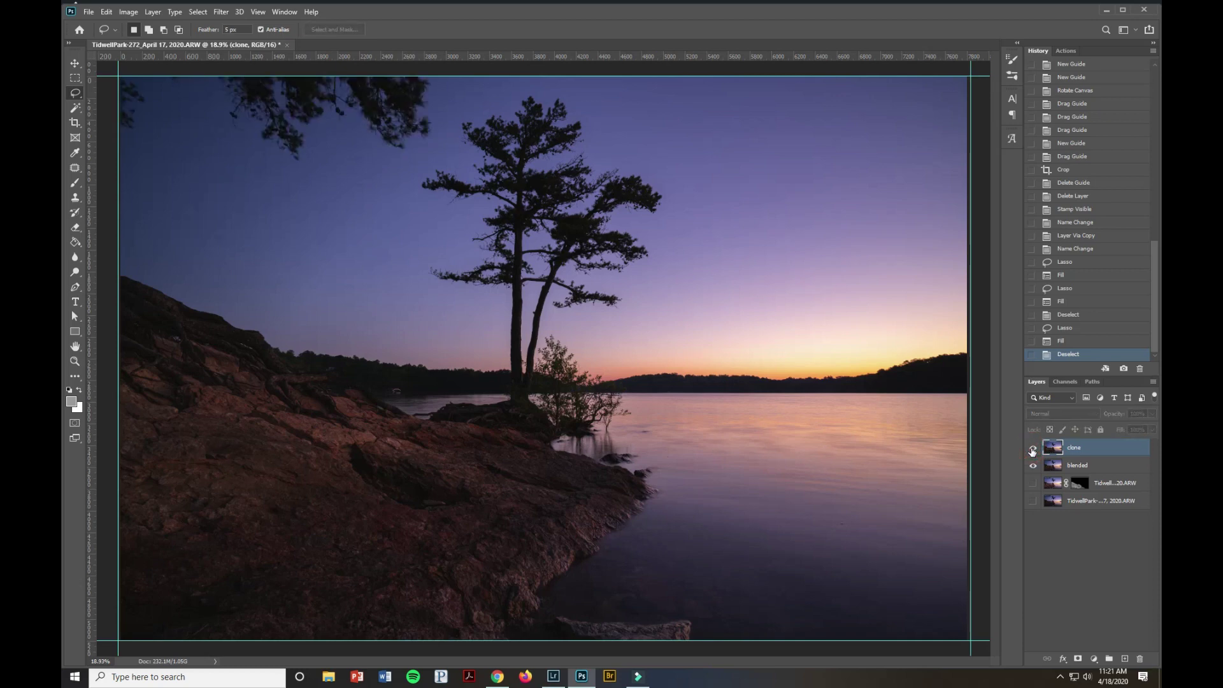
left_click(1032, 449)
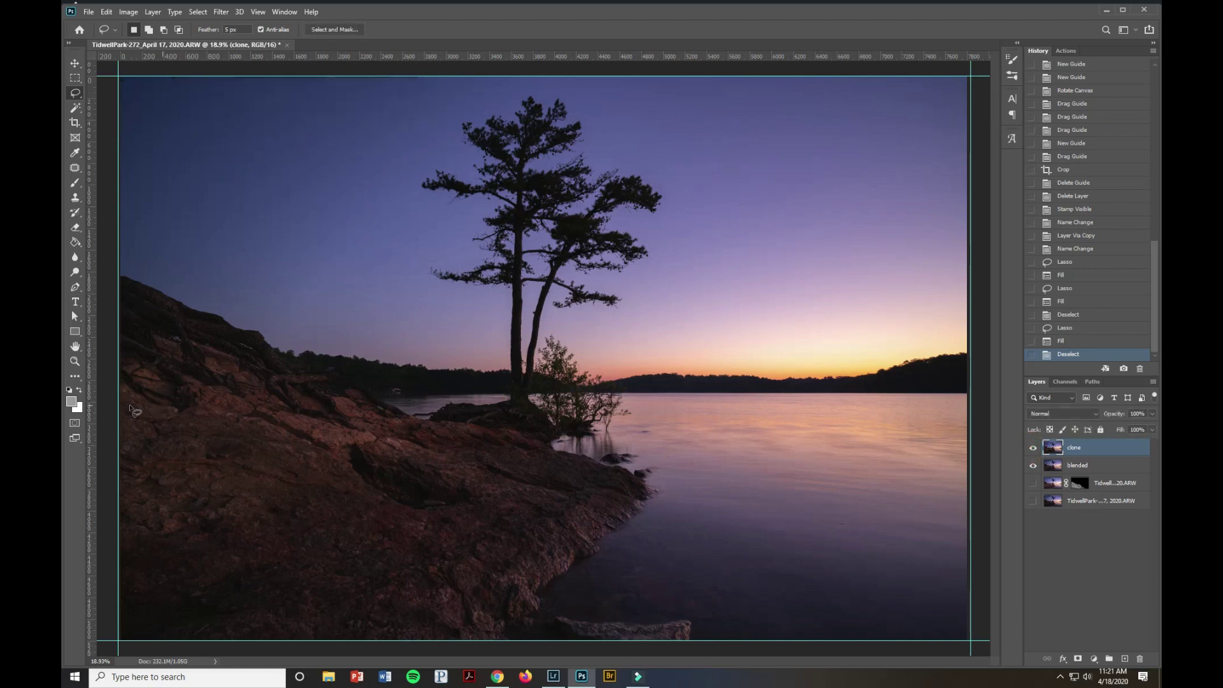
Remove the dark speck in the middle of the open water with a lasso selection and Content-Aware Fill
left_click(75, 360)
left_click_drag(591, 387, 988, 581)
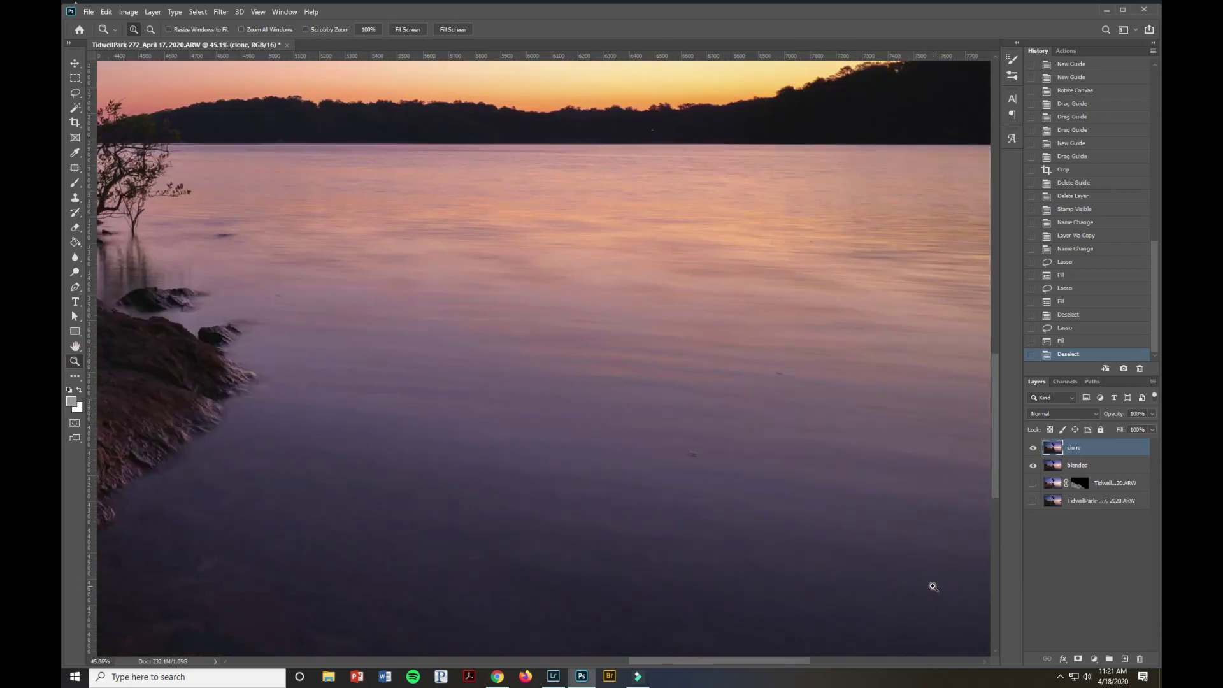
left_click(75, 94)
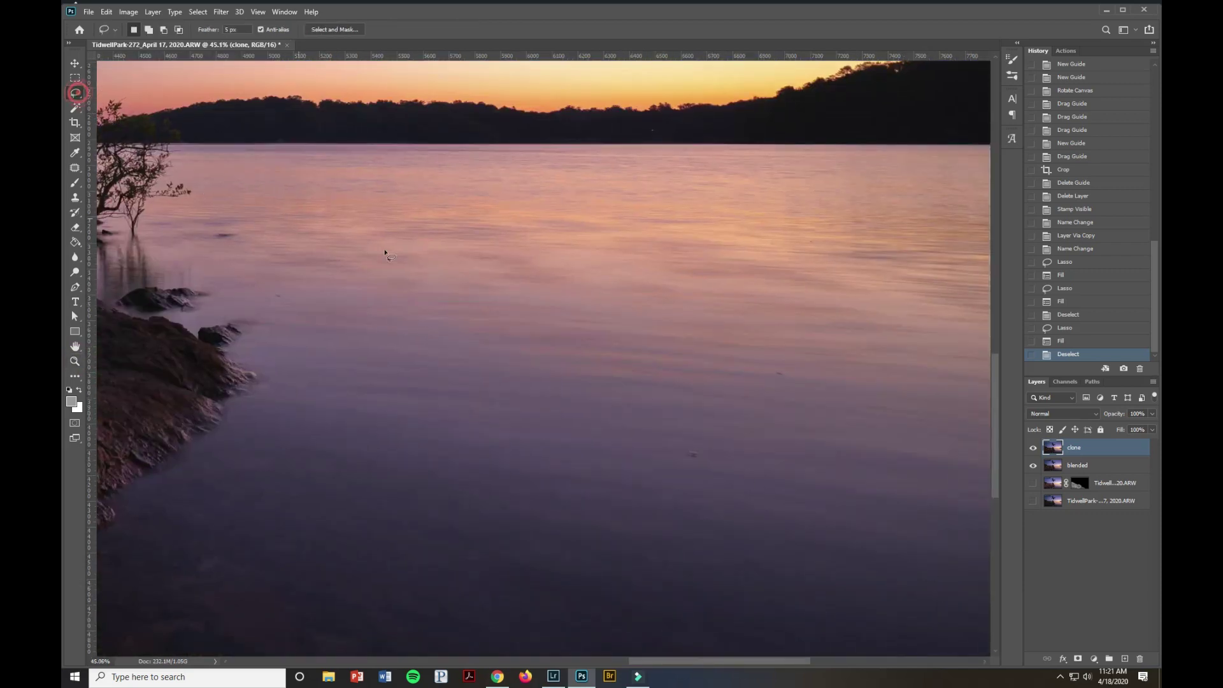
mouse_move(698, 449)
left_mouse_down()
mouse_move(686, 457)
mouse_move(699, 449)
left_mouse_up()
key("shift+F5")
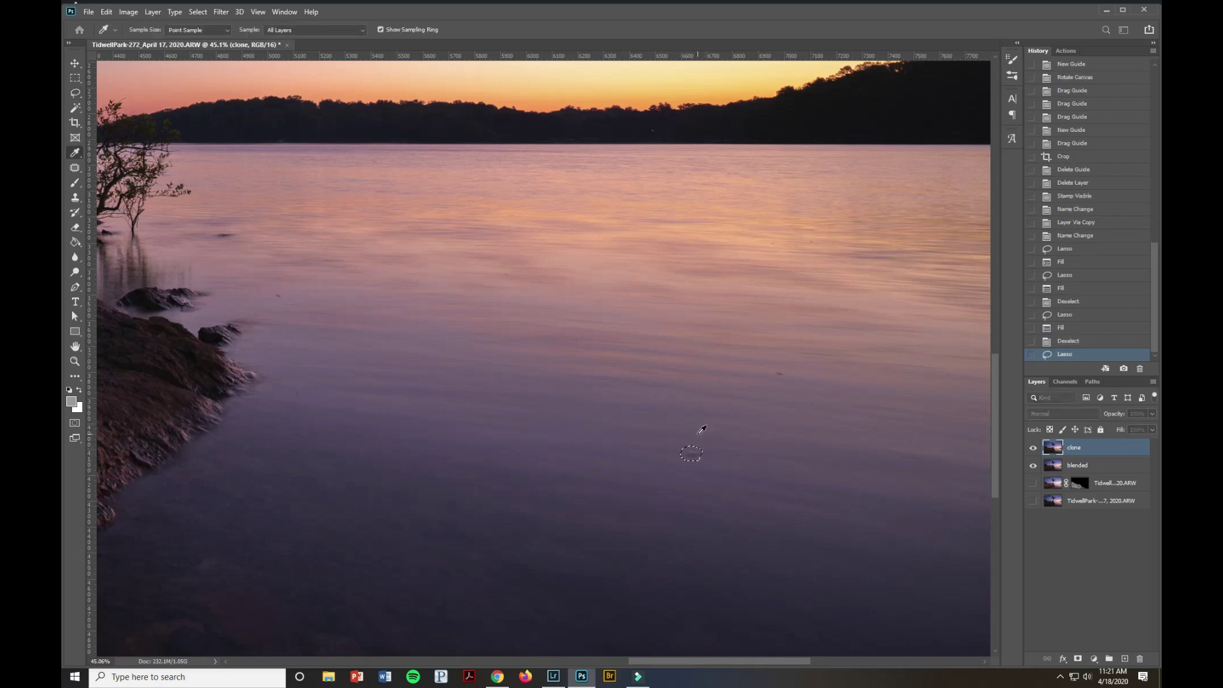
key("Return")
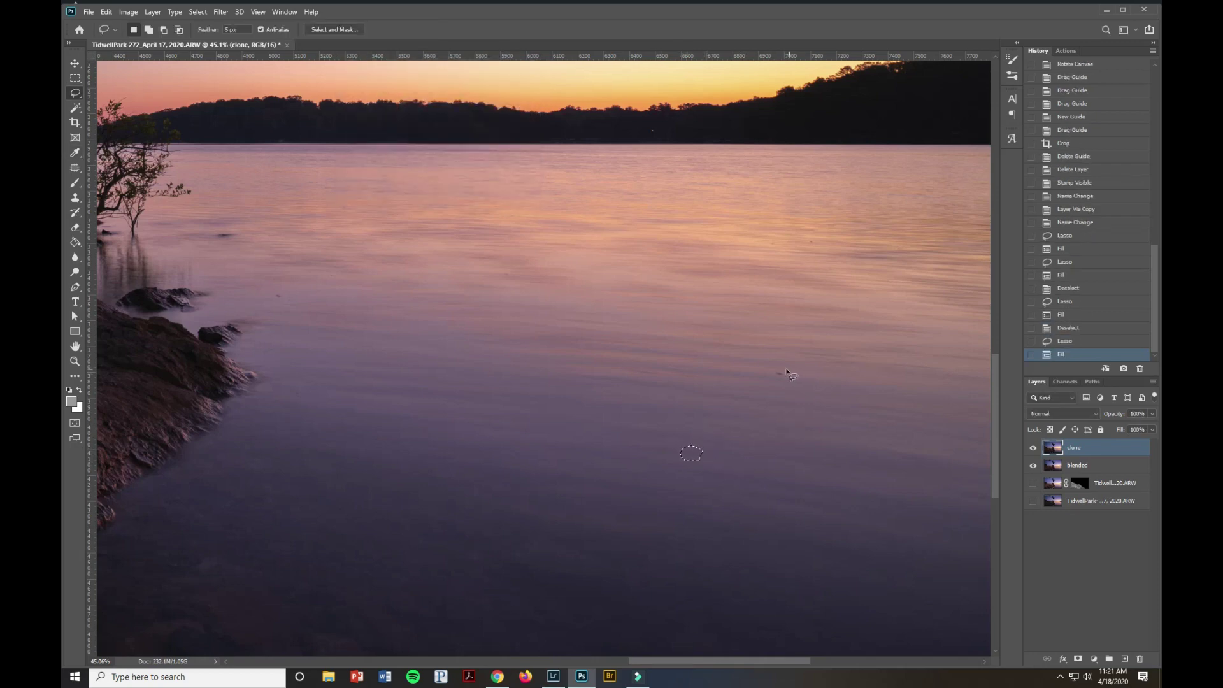
Remove the two other specks in the water, one farther right and one near the rocky shore, with lasso selections and Content-Aware Fill
left_click_drag(780, 372, 790, 375)
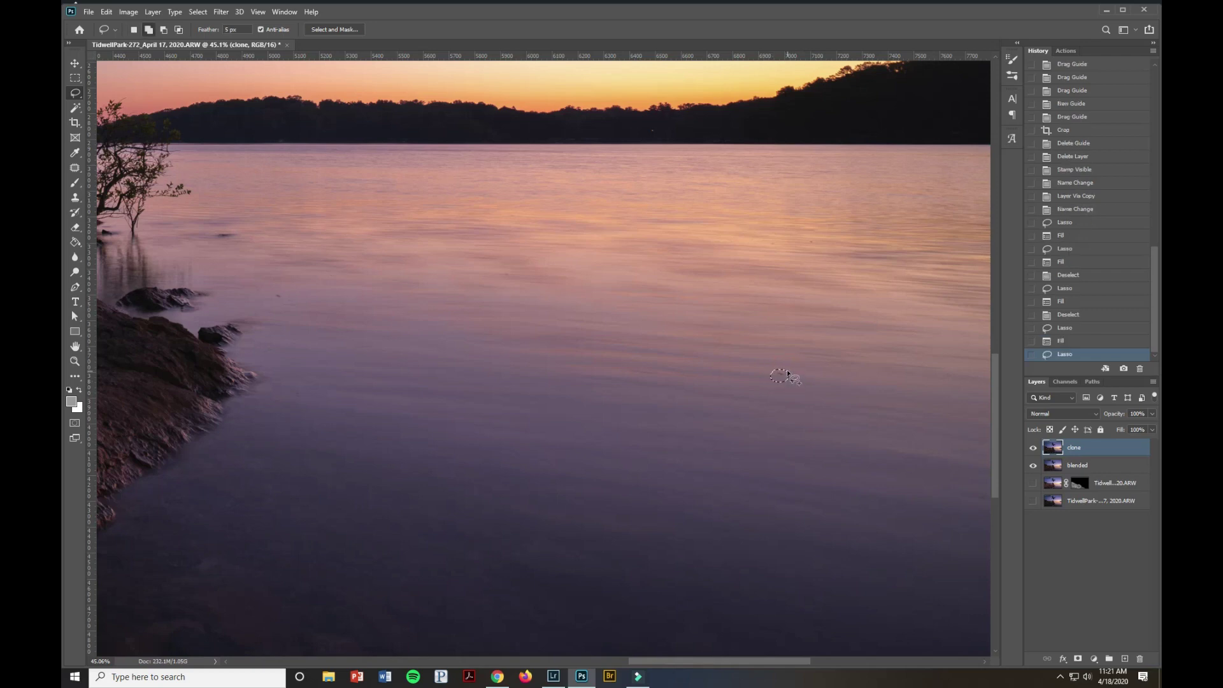
key("shift+F5")
key("Return")
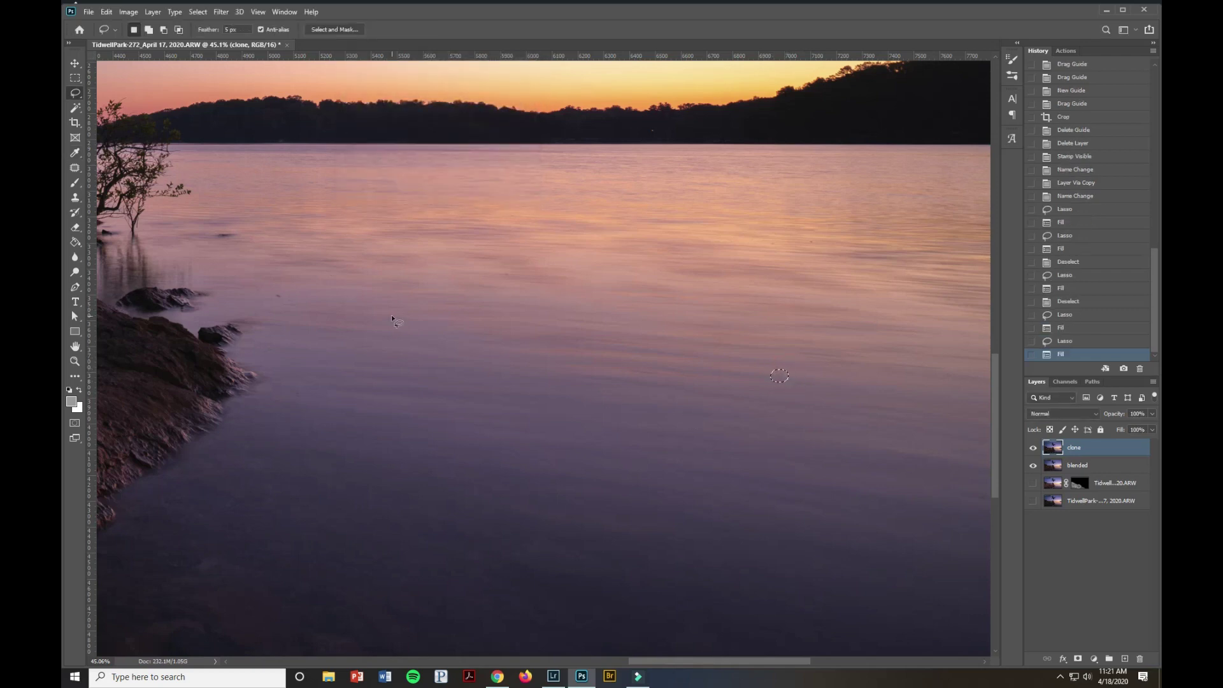
mouse_move(273, 290)
left_mouse_down()
mouse_move(281, 305)
mouse_move(275, 290)
left_mouse_up()
key("shift+F5")
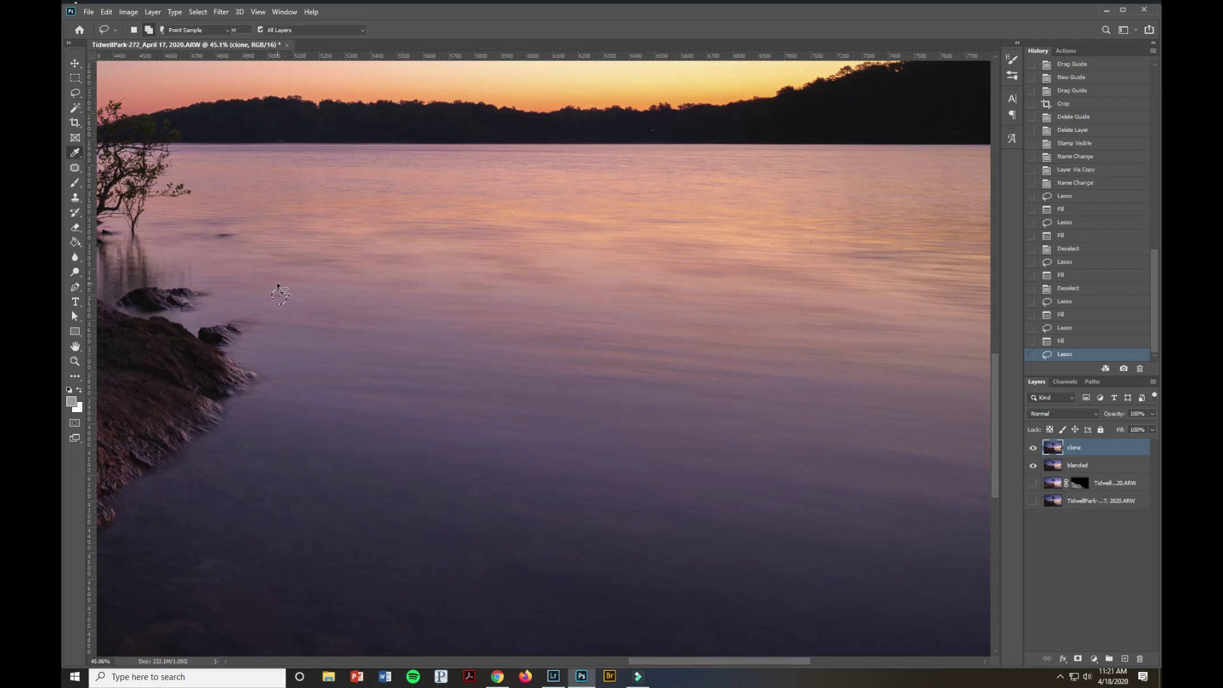
key("Return")
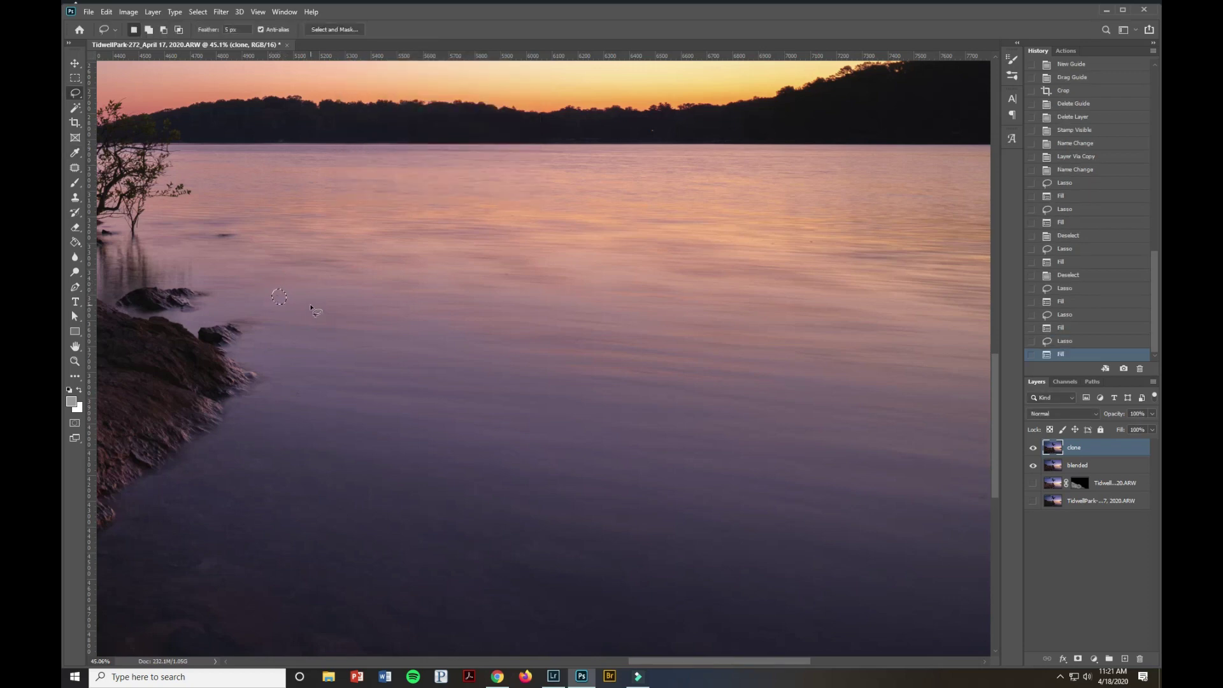
Remove the speck in the dark water just off the tip of the rocky shore with a lasso selection and Content-Aware Fill
key("ctrl+d")
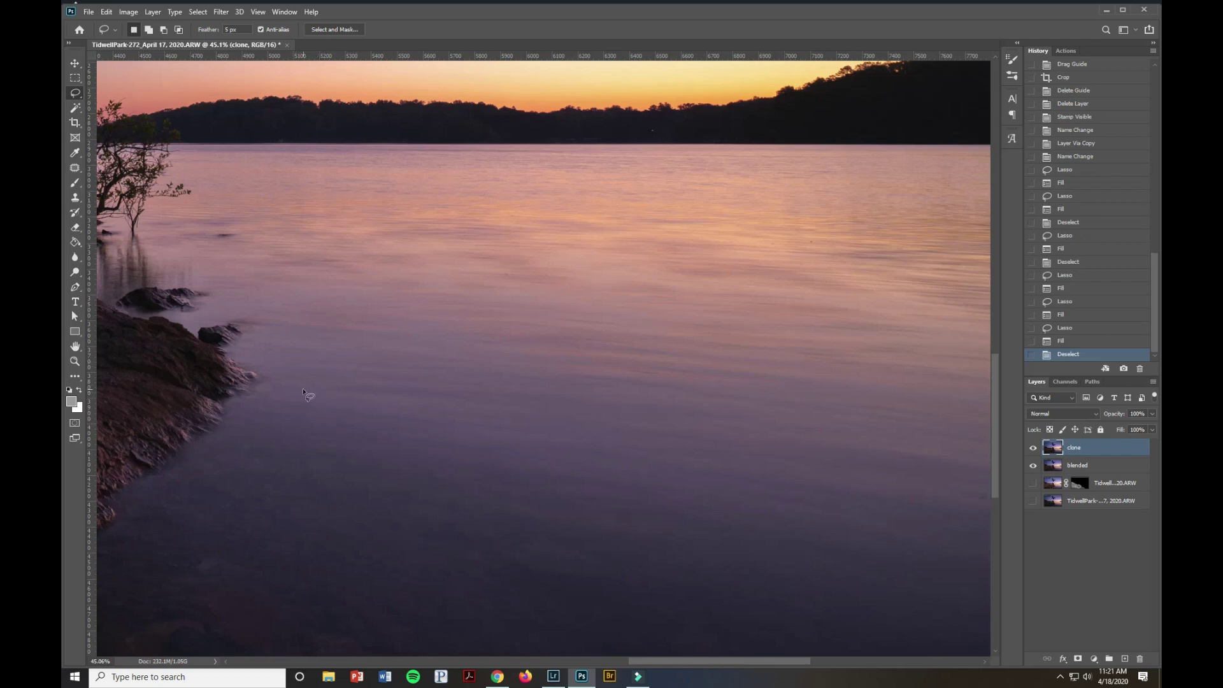
mouse_move(303, 391)
left_mouse_down()
mouse_move(289, 391)
mouse_move(312, 398)
mouse_move(300, 386)
left_mouse_up()
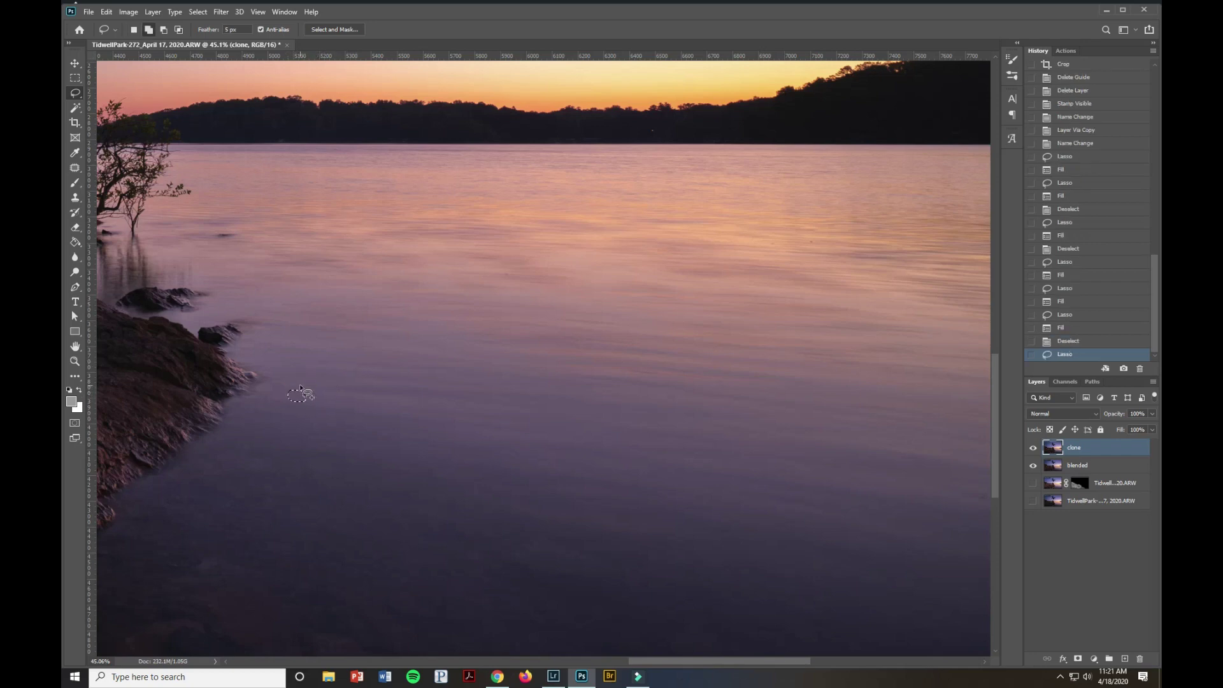
key("shift+BackSpace")
key("Return")
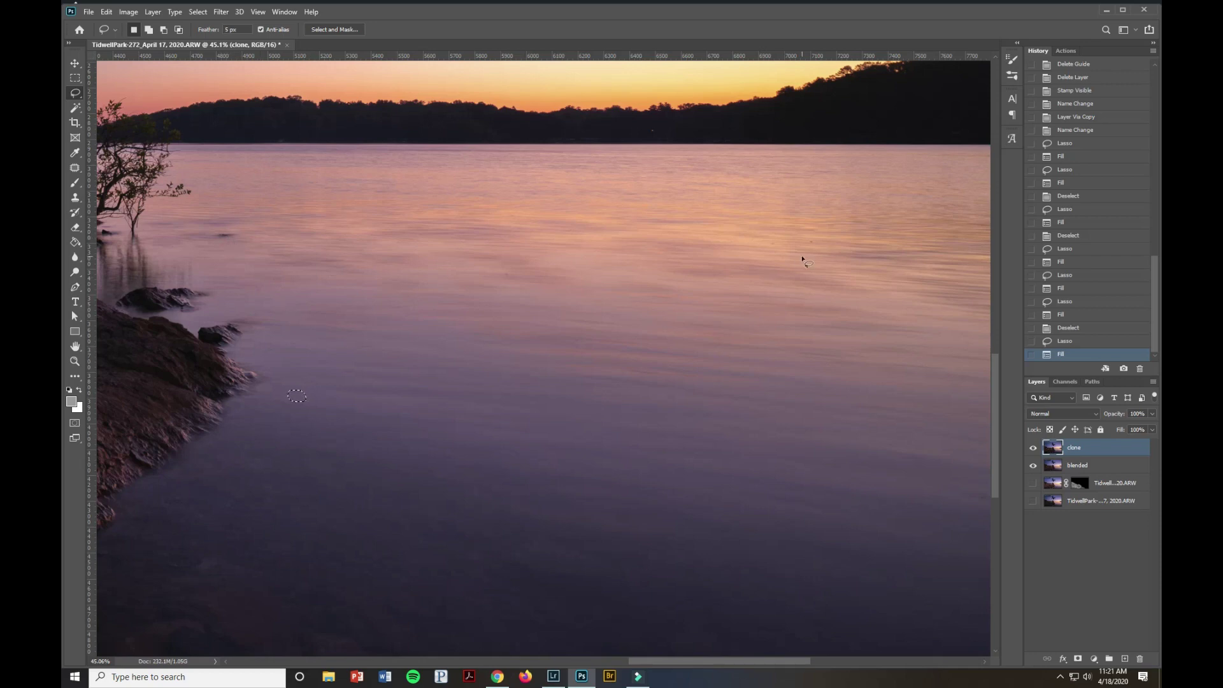
Remove the two small specks in the golden reflection on the water with lasso selections and Content-Aware Fill, and deselect
scroll(820, 245, "up", 5)
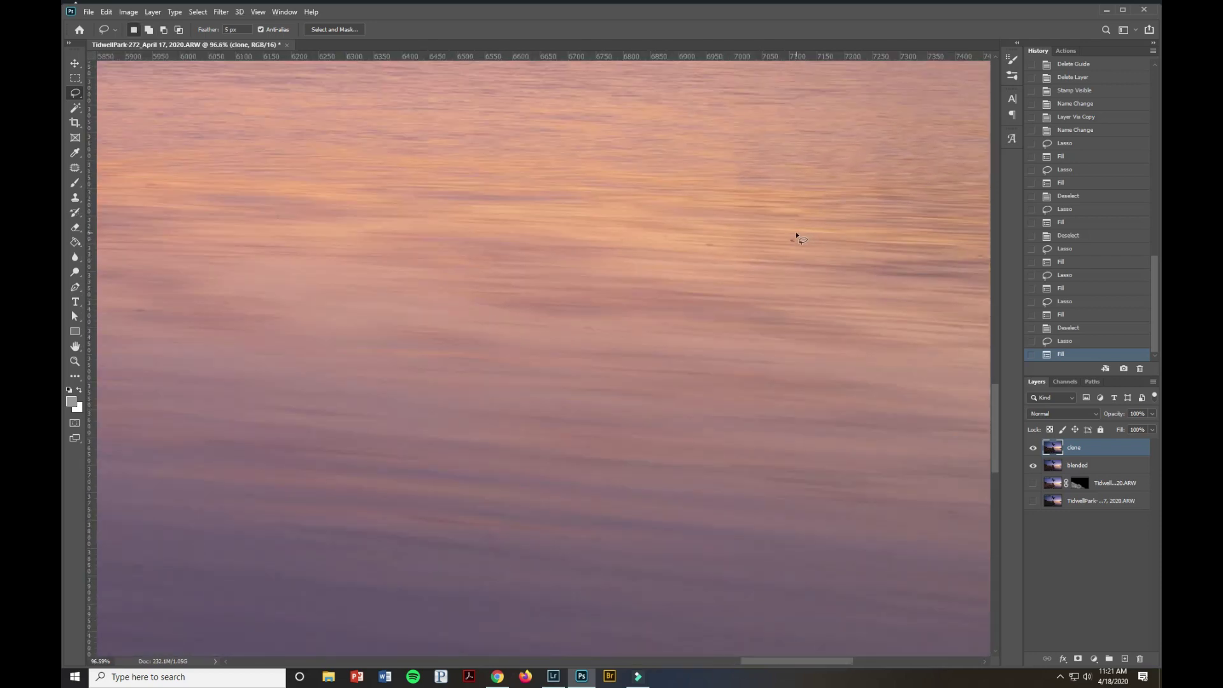
left_click_drag(796, 237, 797, 239)
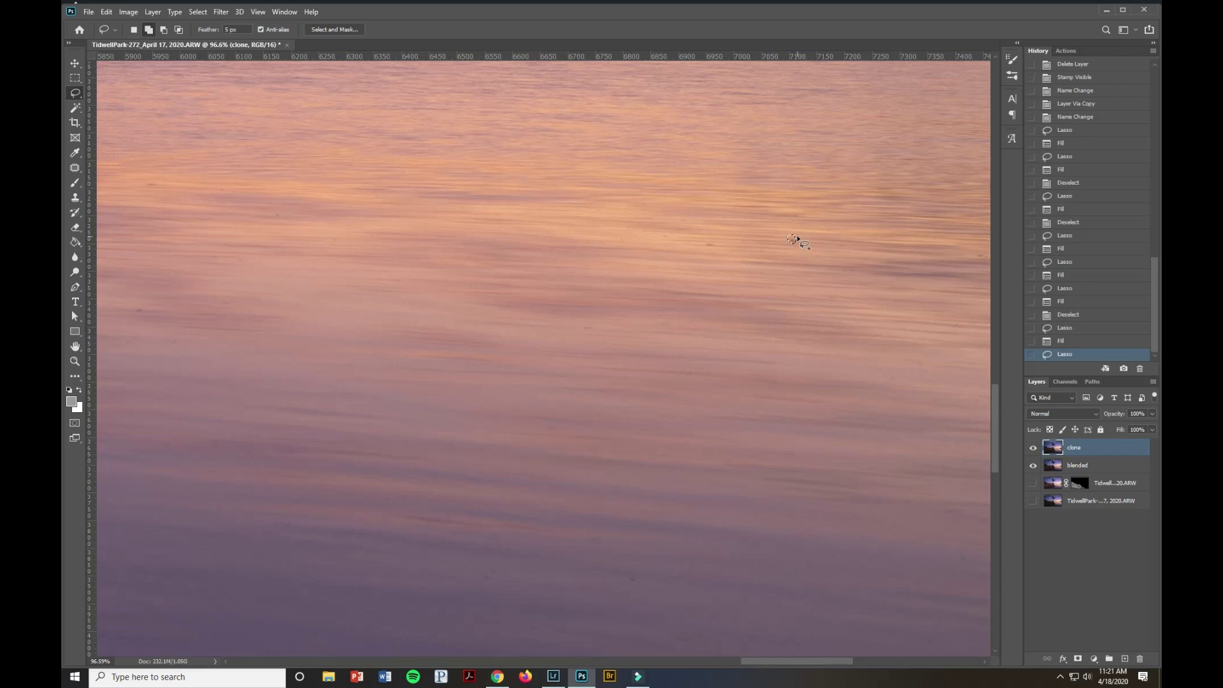
key("shift+F5")
key("Return")
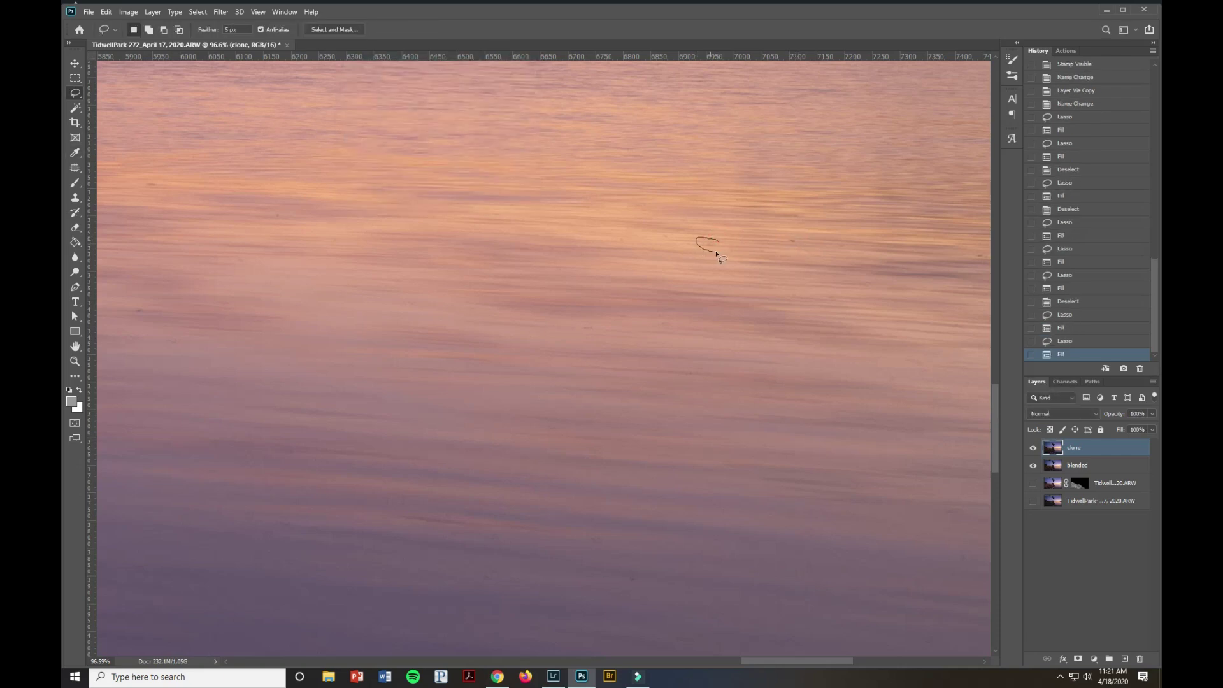
left_click_drag(718, 255, 722, 245)
key("shift+F5")
key("Return")
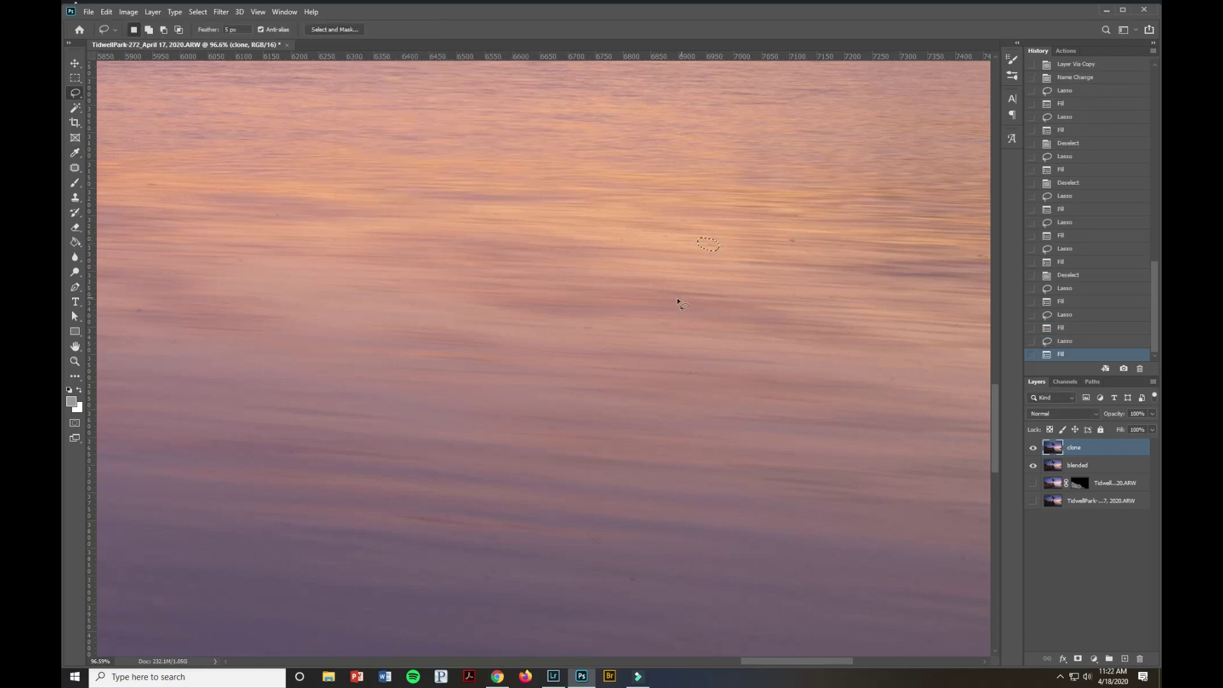
scroll(601, 250, "down", 5)
key("ctrl+d")
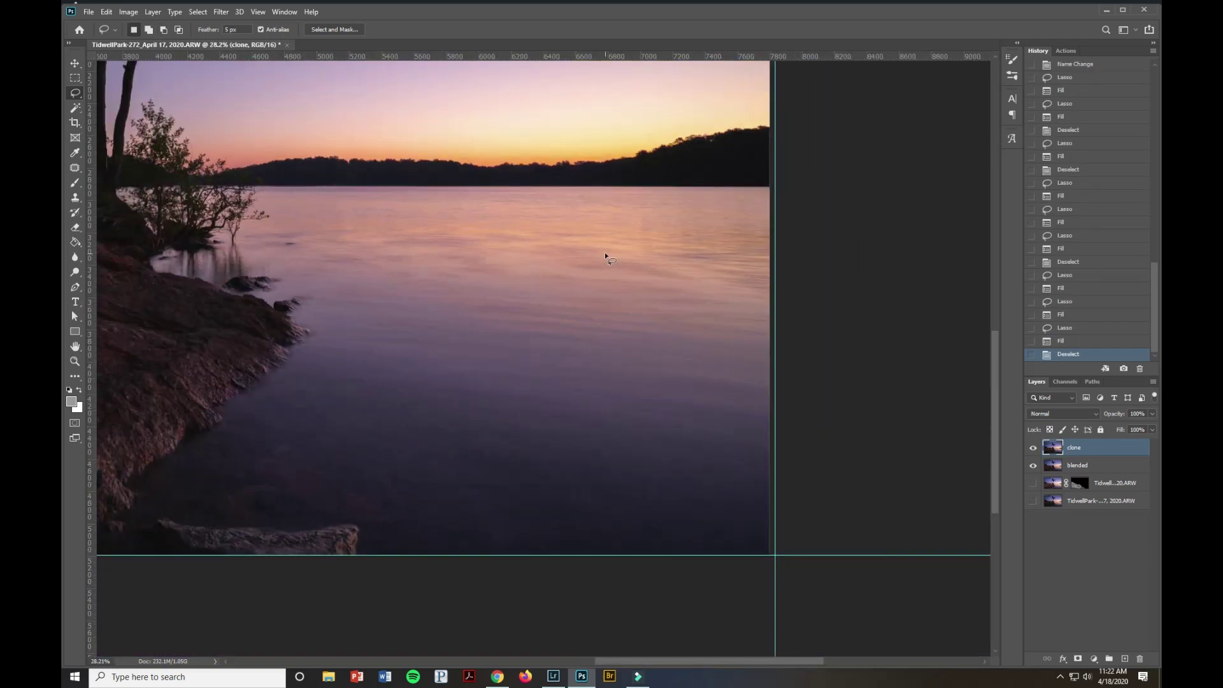
Toggle the clone layer off and on to compare the whole image before and after the cleanup, leaving it visible
scroll(628, 329, "down", 3)
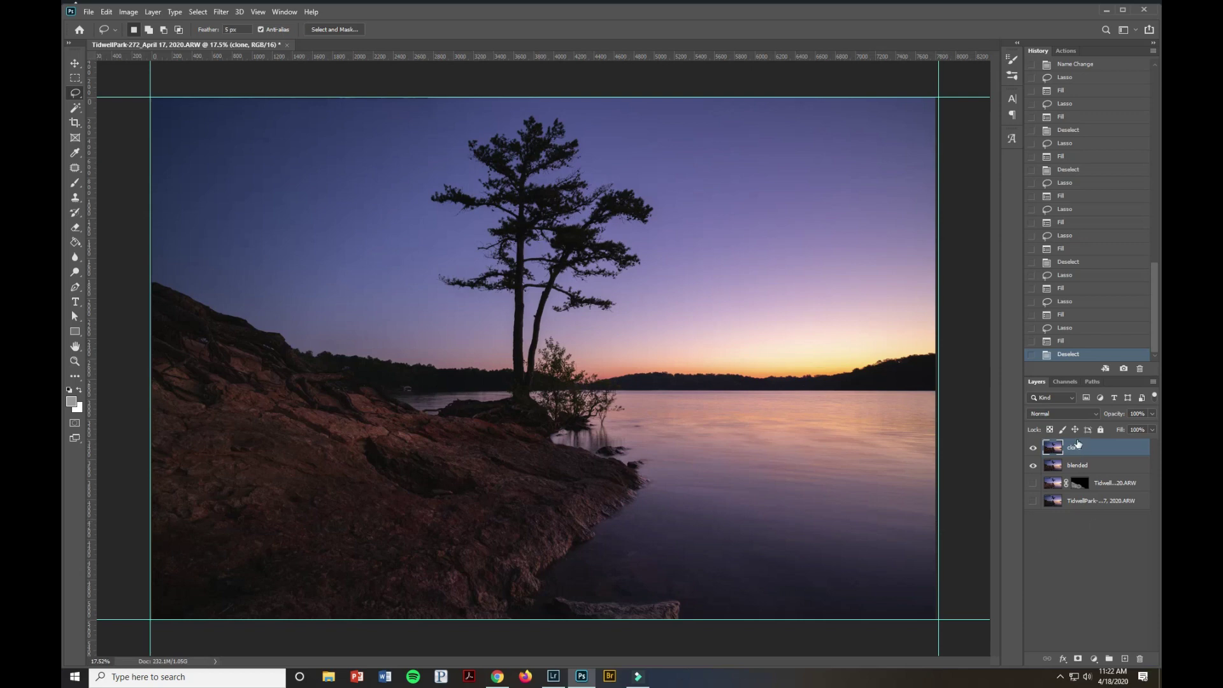
left_click(1028, 448)
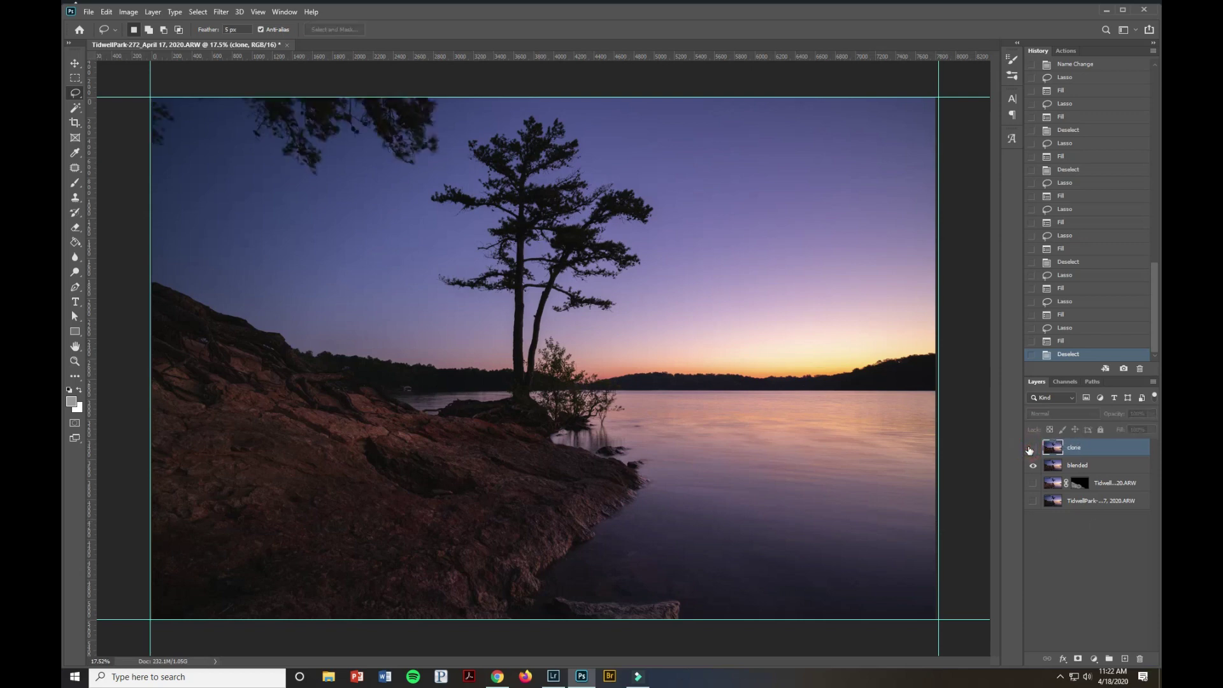
left_click(1028, 448)
left_click(1029, 449)
left_click(1029, 449)
left_click(1028, 449)
left_click(1028, 449)
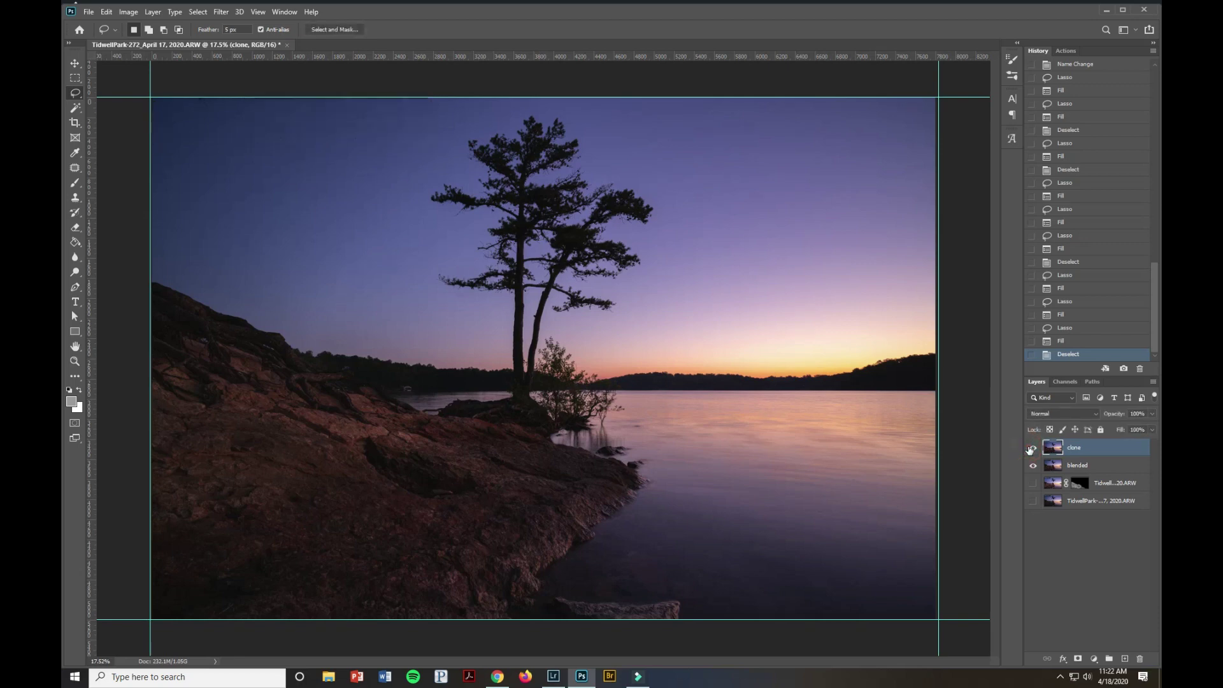
left_click(1029, 449)
left_click(1033, 448)
Open the clone layer in the Color Efex Pro 4 filter and move the split preview line aside to show the entire filtered image
left_click(221, 14)
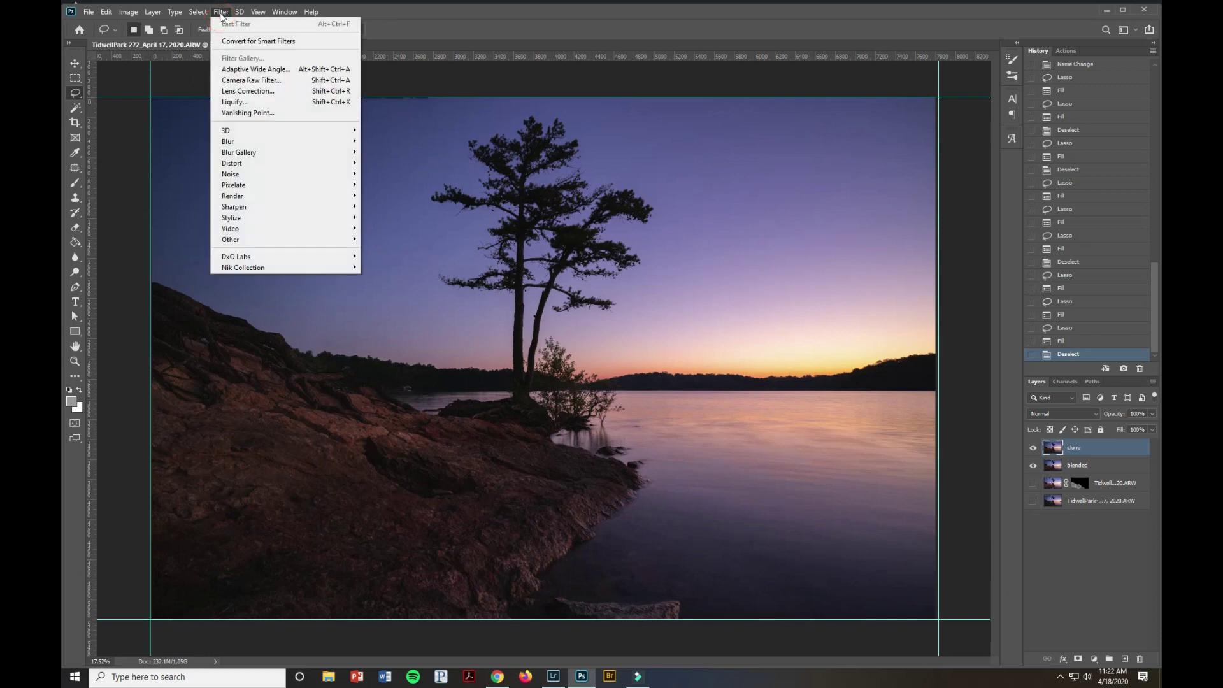
mouse_move(281, 270)
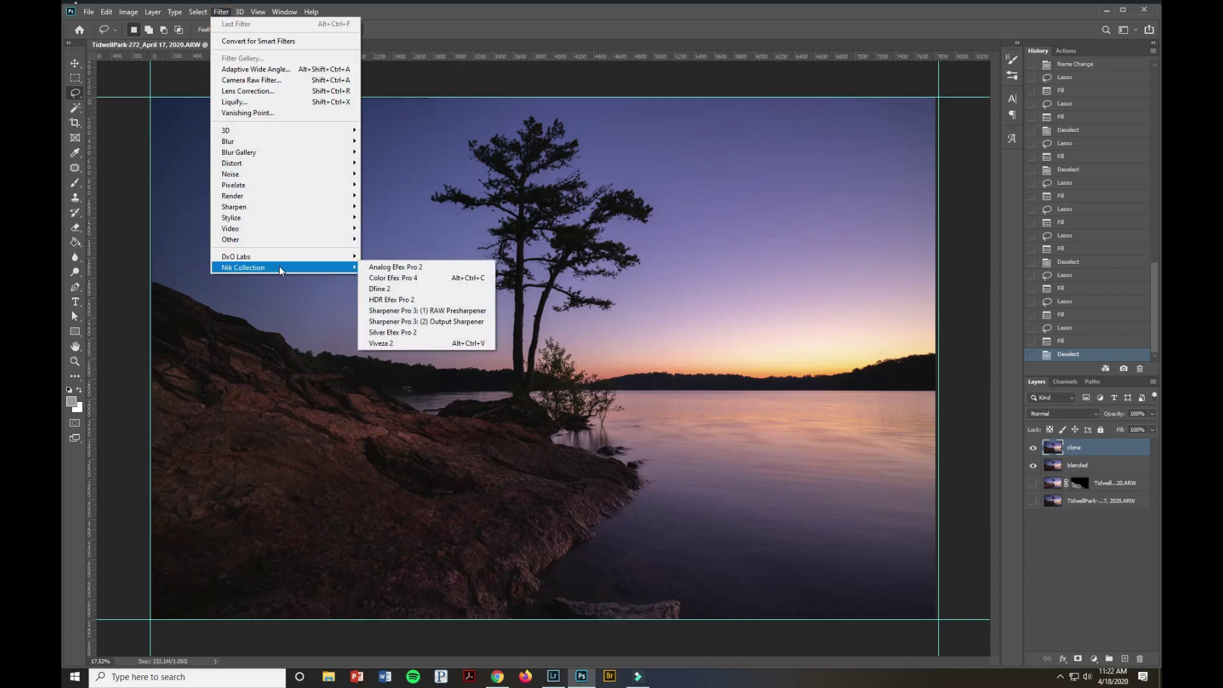
left_click(401, 278)
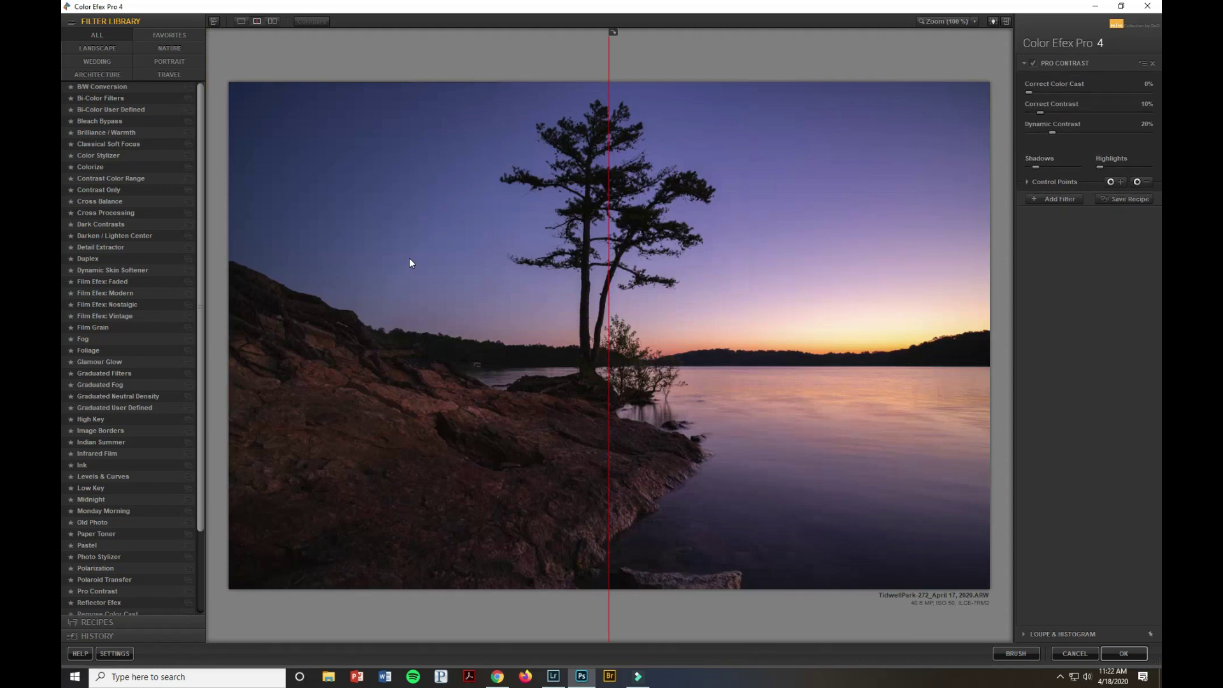
left_click_drag(609, 302, 219, 271)
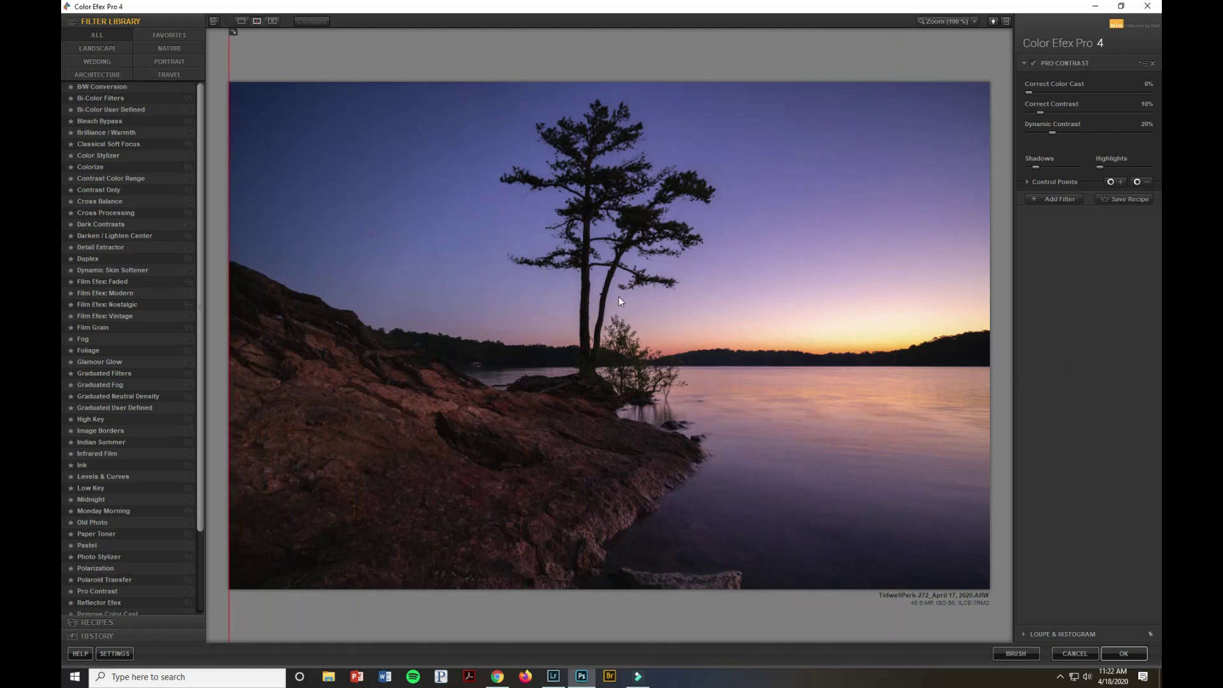
Apply the Pro Contrast filter with Correct Contrast at 10%, Dynamic Contrast at 15% and Shadows at 50%
left_click(102, 591)
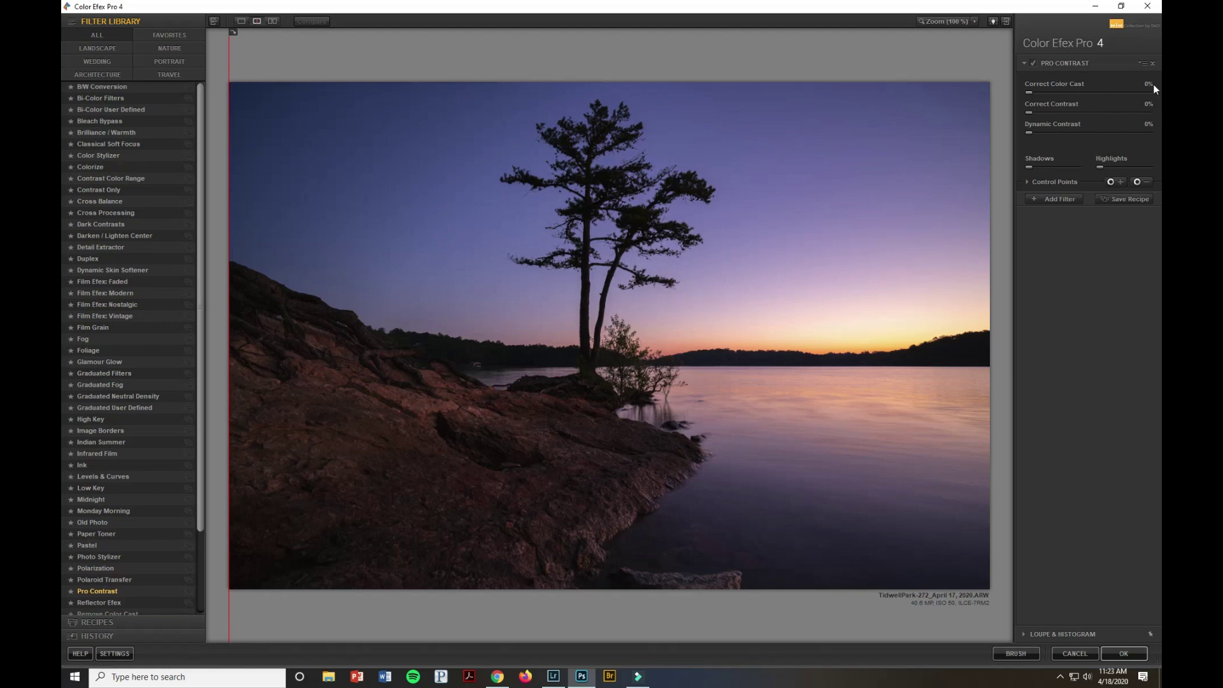
left_click(1147, 125)
type("15")
left_click_drag(1046, 132, 1069, 113)
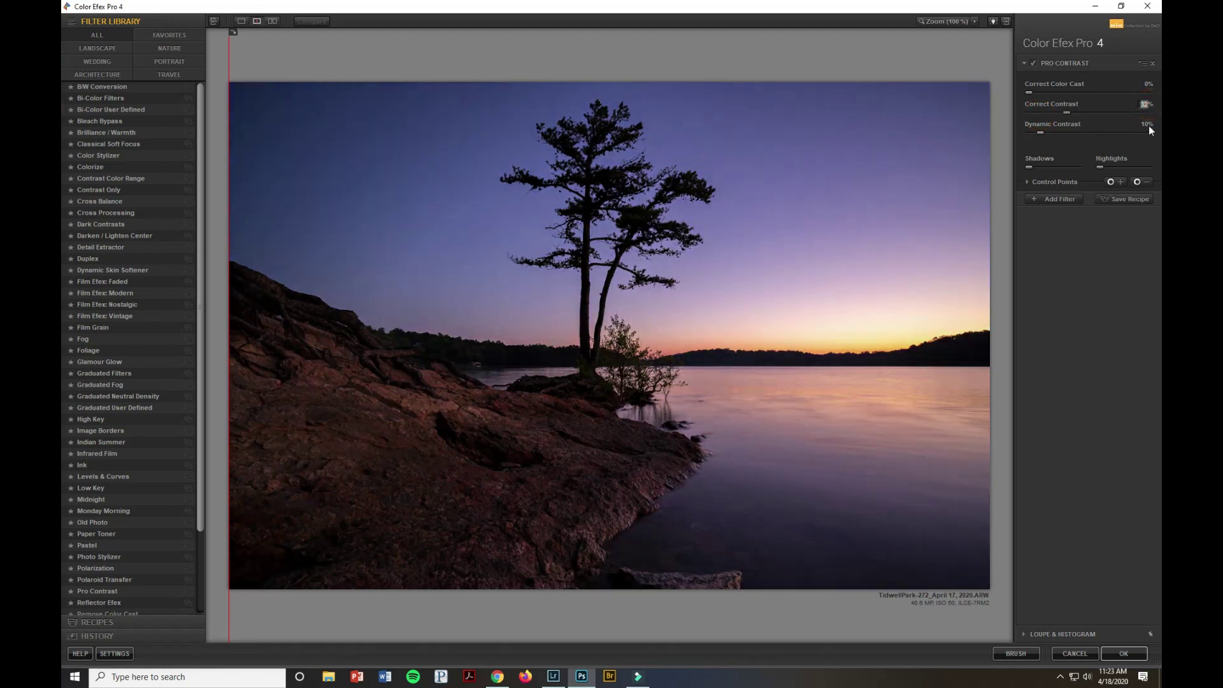
type("10")
left_click(1147, 124)
type("1550")
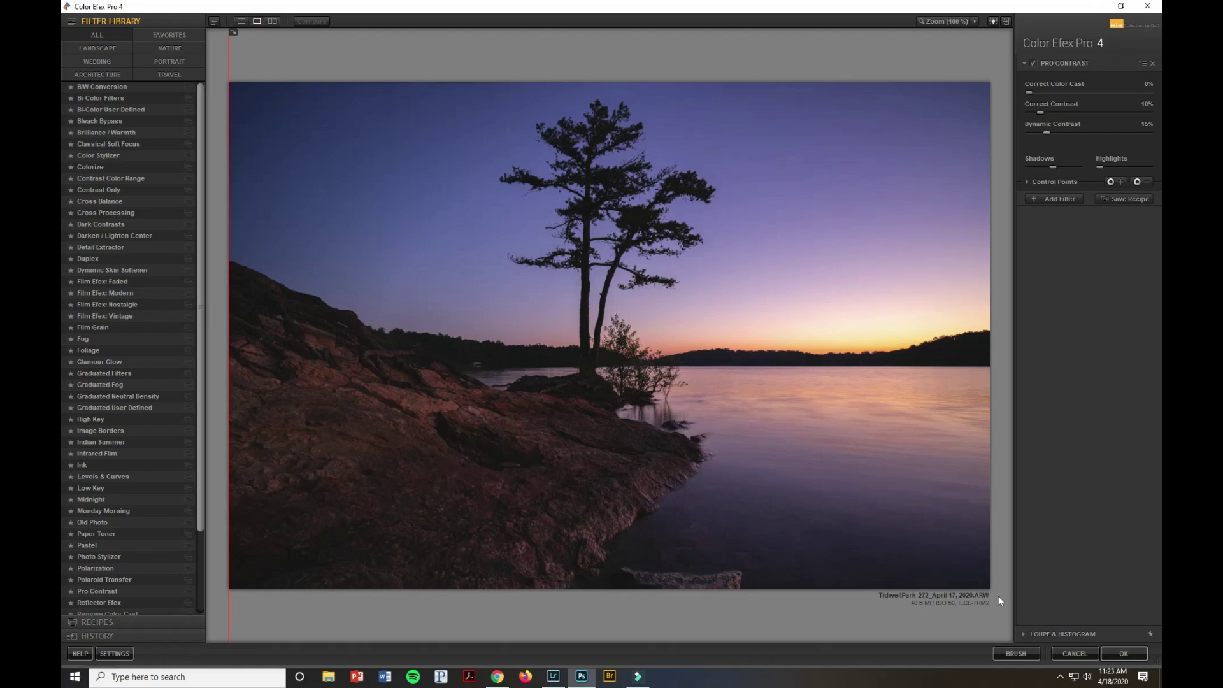
Add a Brilliance / Warmth filter with Saturation at 5% and Warmth at 15%, and raise Perceptual Saturation slightly
left_click(1071, 199)
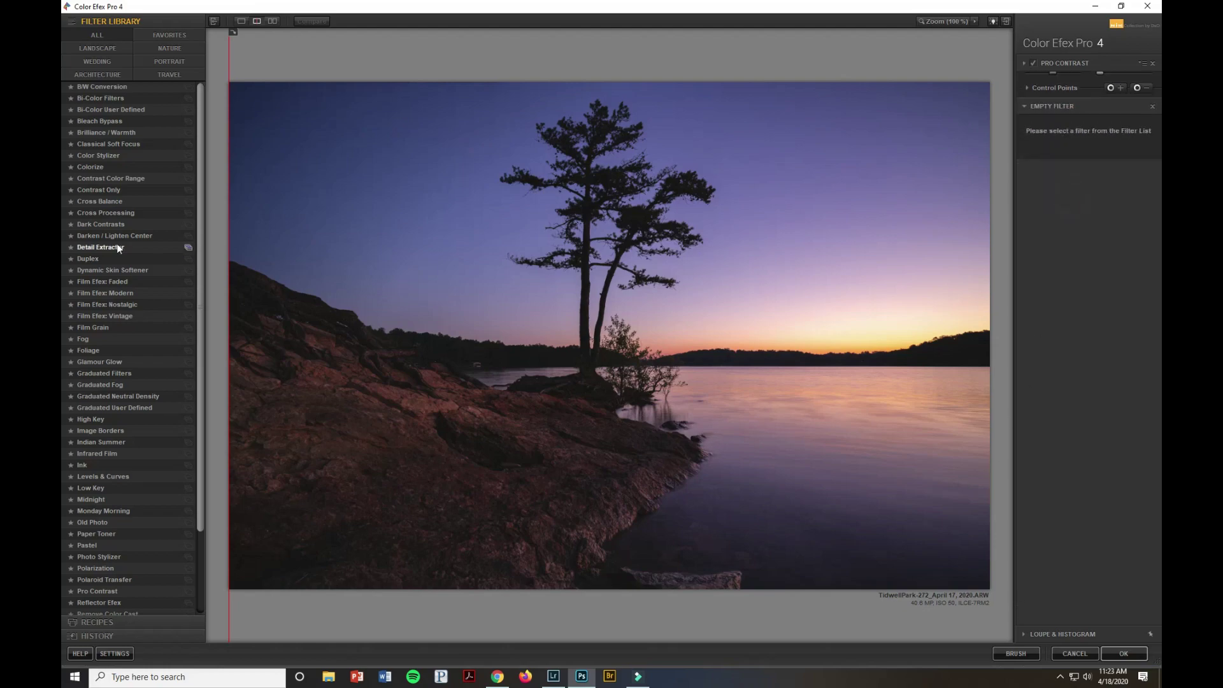
left_click(122, 134)
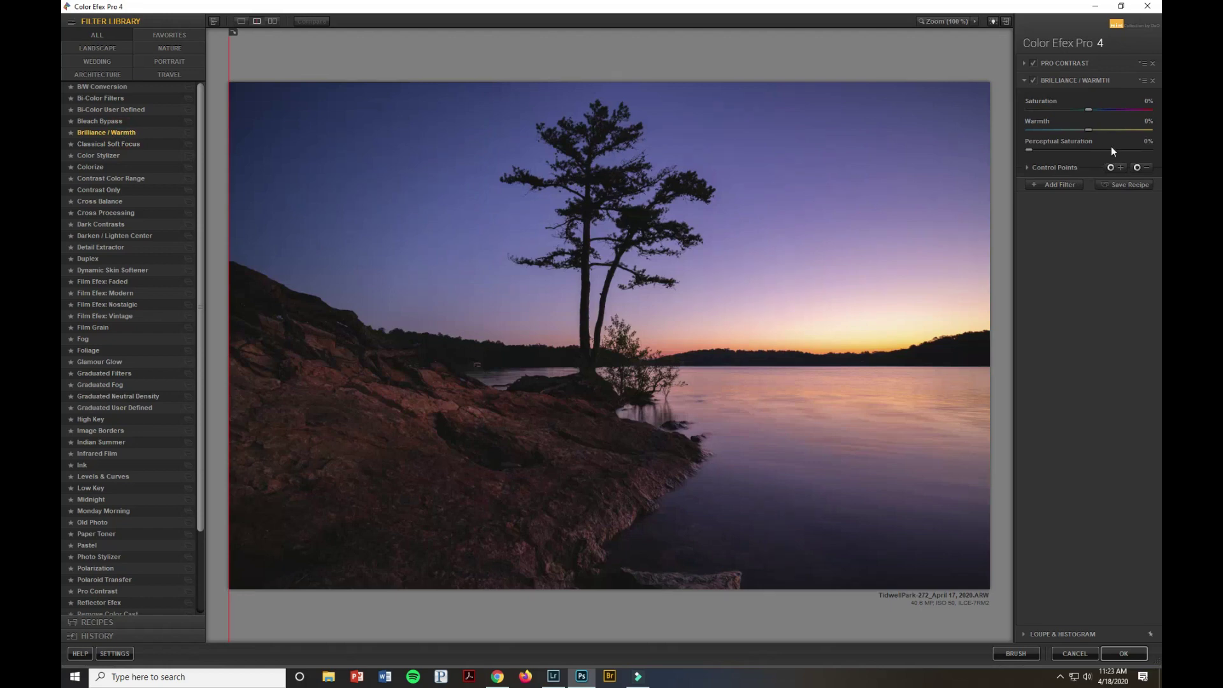
left_click(1147, 102)
left_click_drag(1091, 110, 1148, 120)
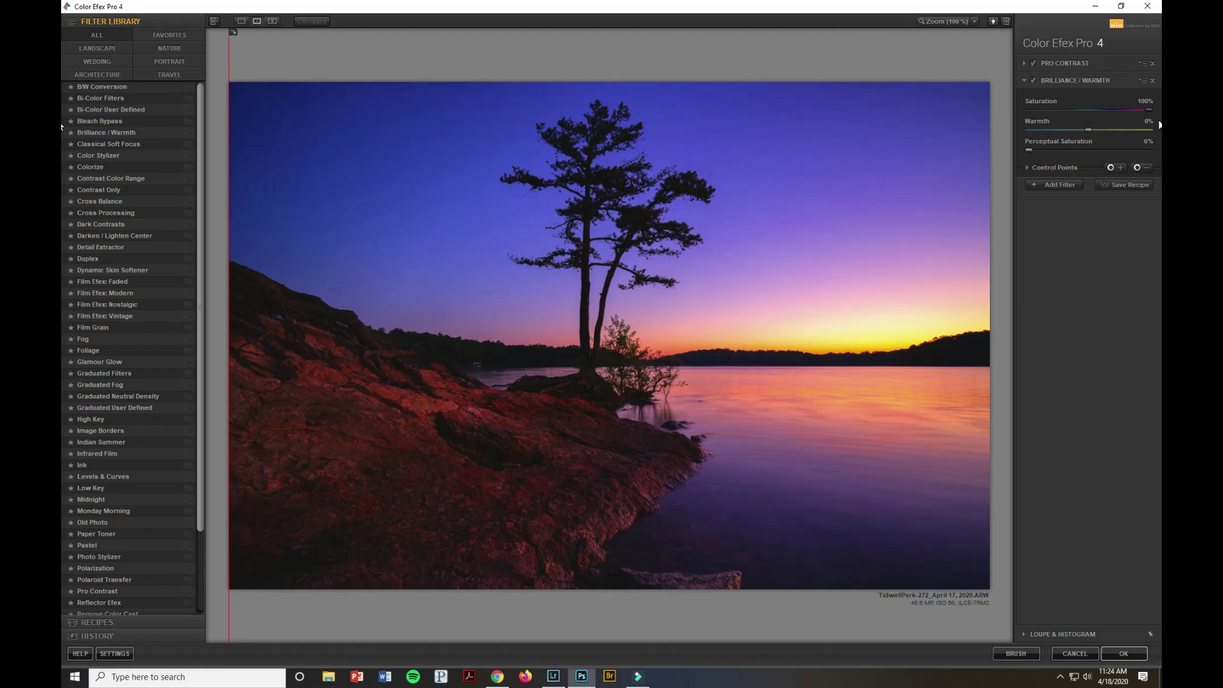
left_click(1142, 102)
type("5")
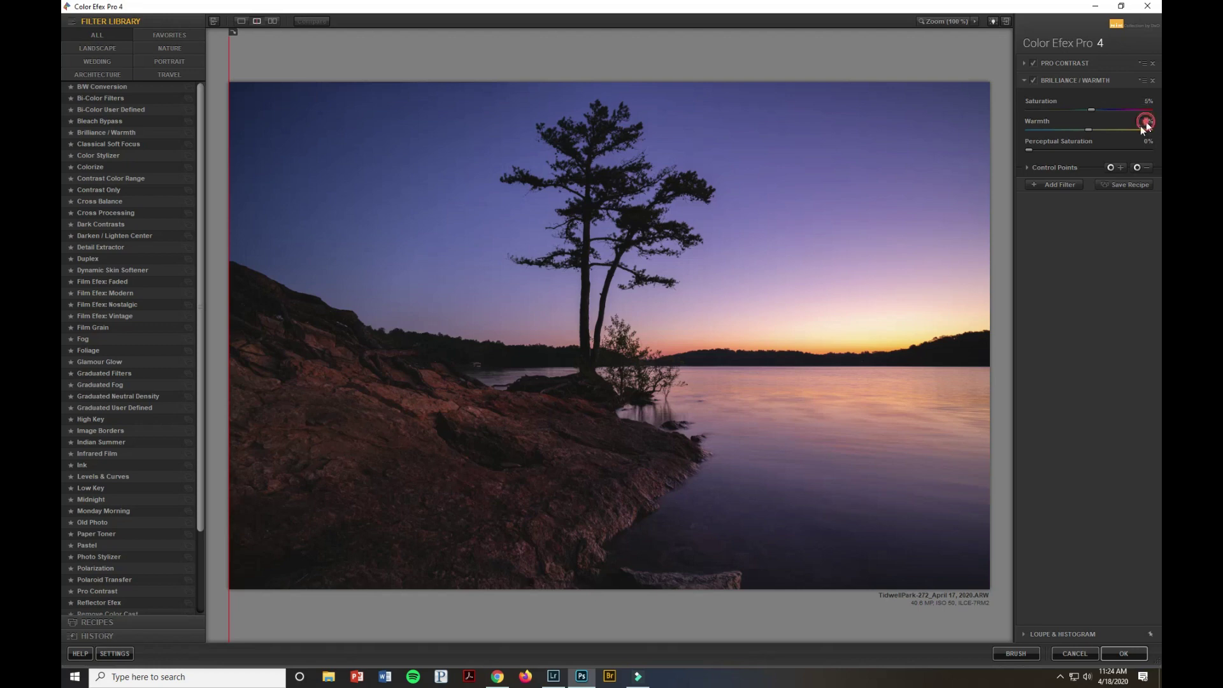
type("15")
Compare the image with and without Brilliance / Warmth, and apply the Color Efex Pro 4 filters to the photo
left_click(1033, 80)
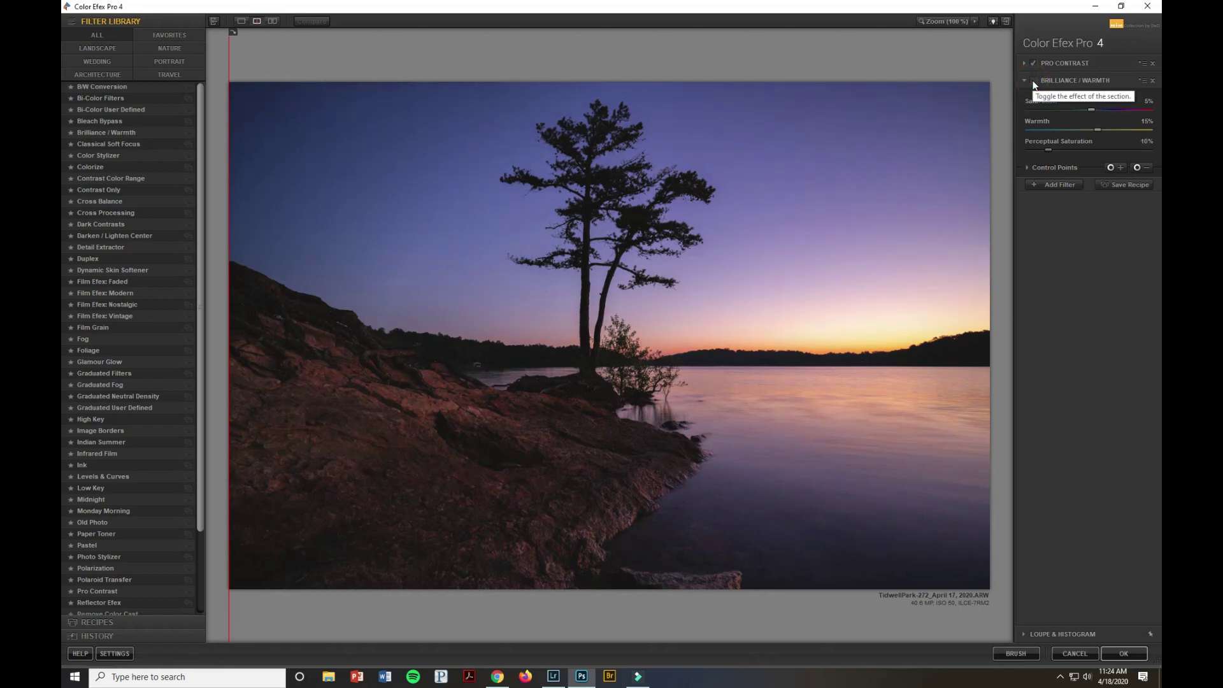
left_click(1033, 80)
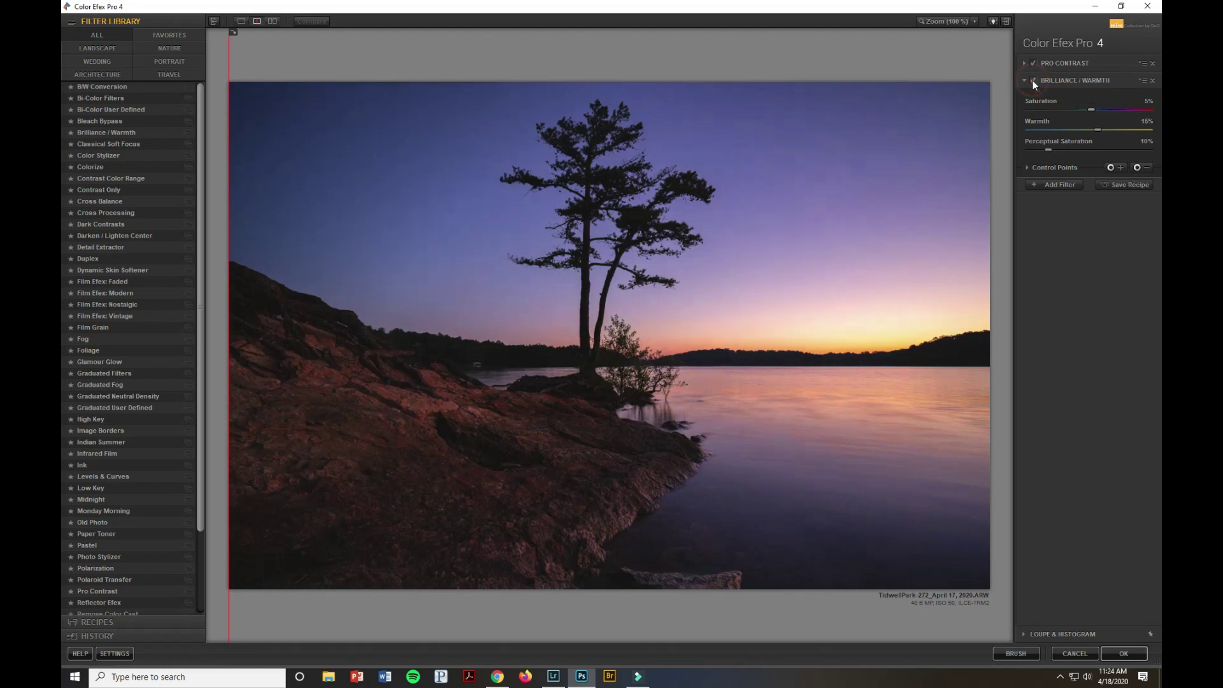
left_click(1033, 80)
left_click(1124, 655)
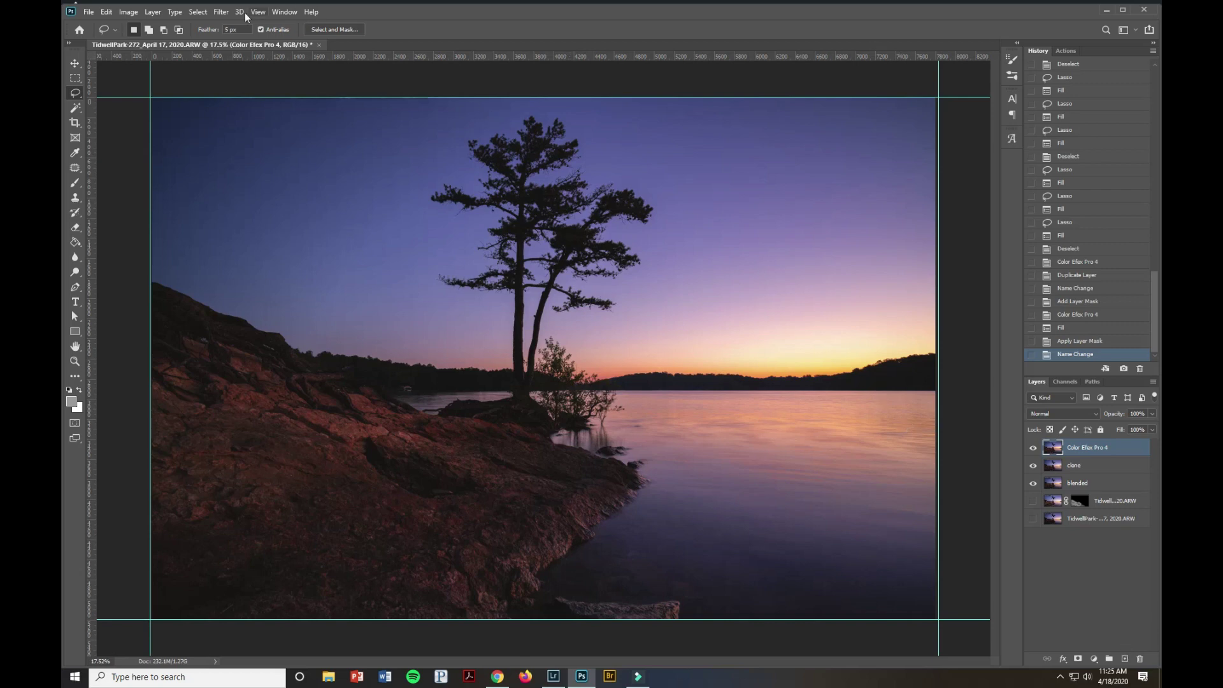
Open the Color Efex Pro 4 layer in Viveza 2 and move the split preview line aside to show the entire adjusted image
left_click(218, 14)
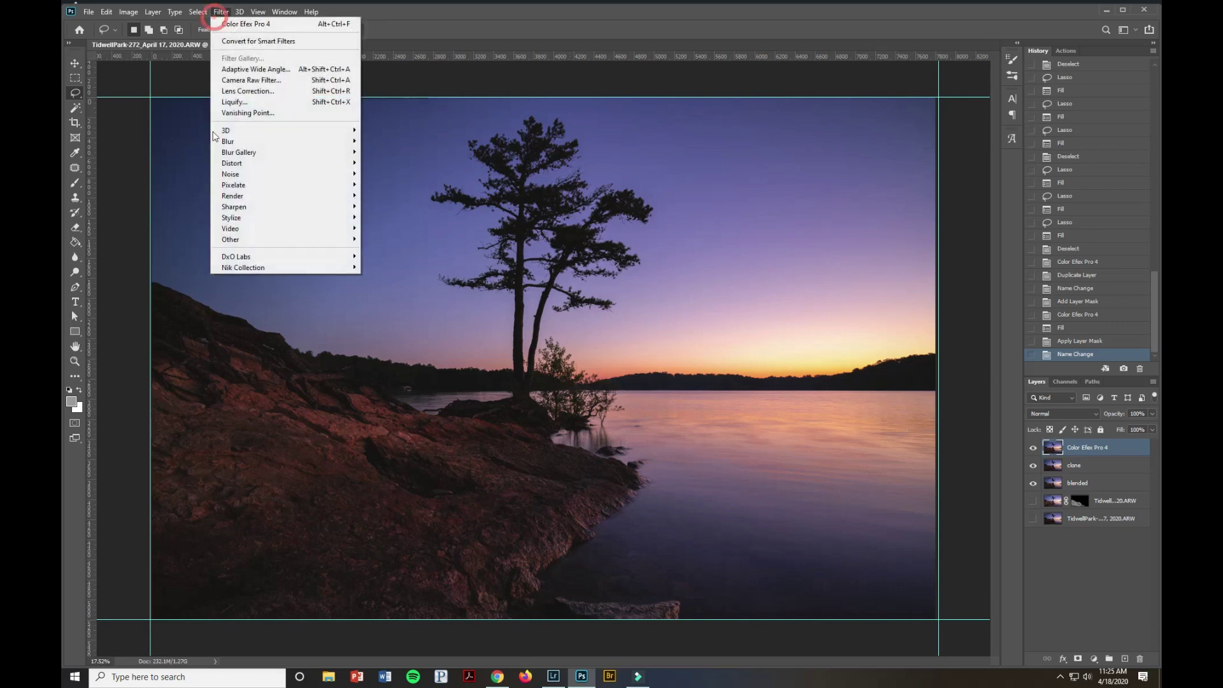
left_click(257, 268)
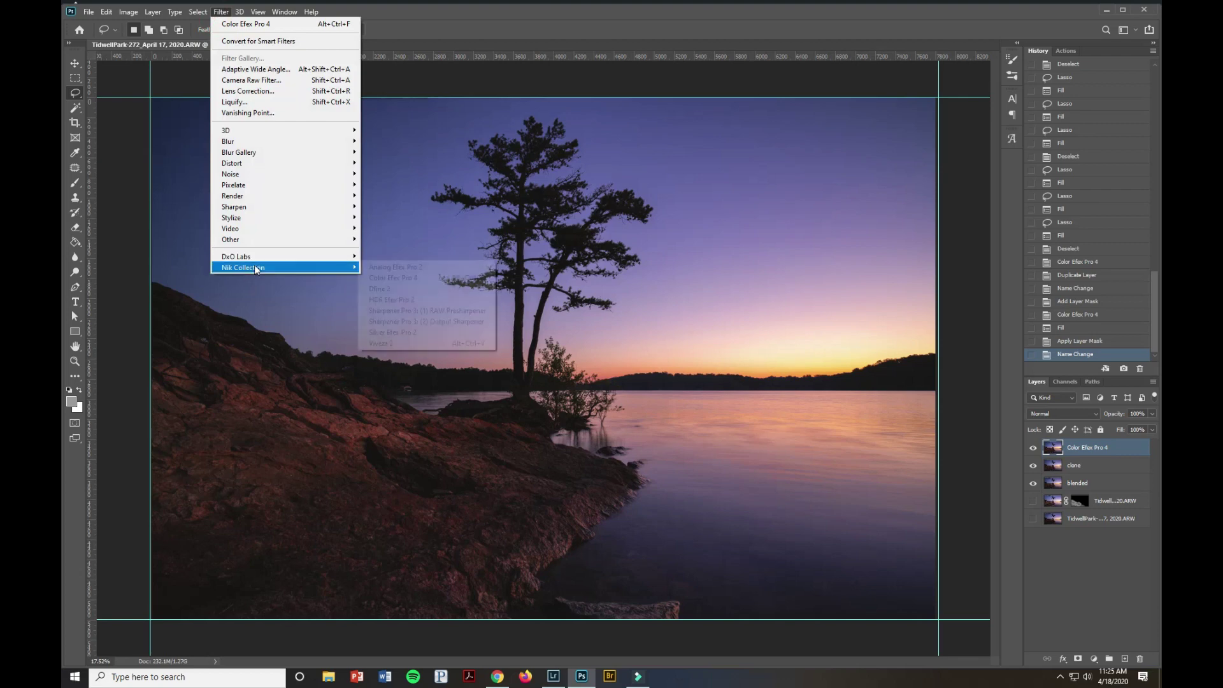
left_click(414, 345)
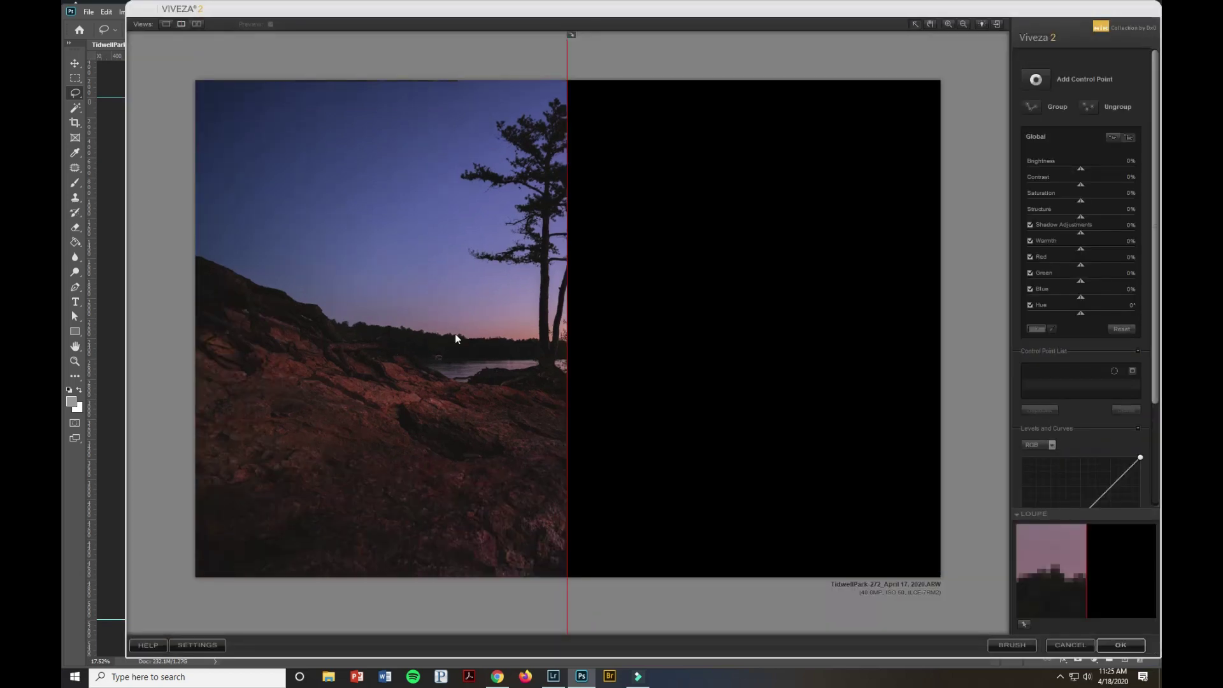
left_click_drag(570, 275, 195, 265)
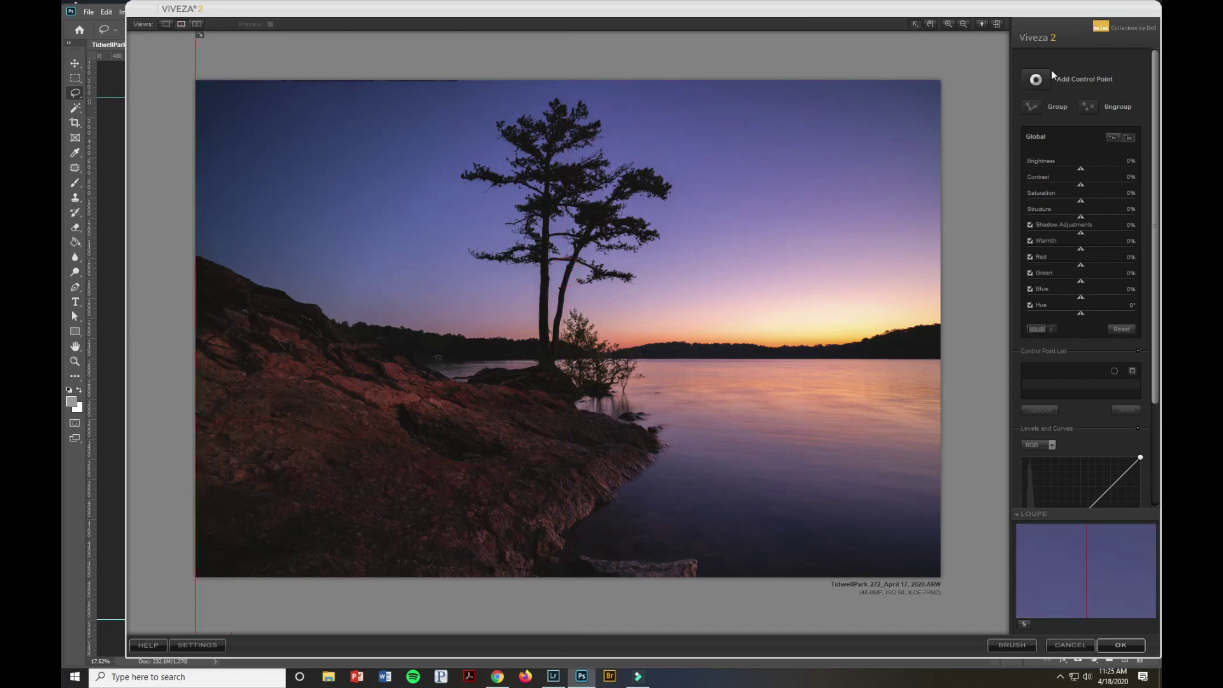
Add a control point on the dark upper slope of the rock and check its selection mask
left_click(1037, 83)
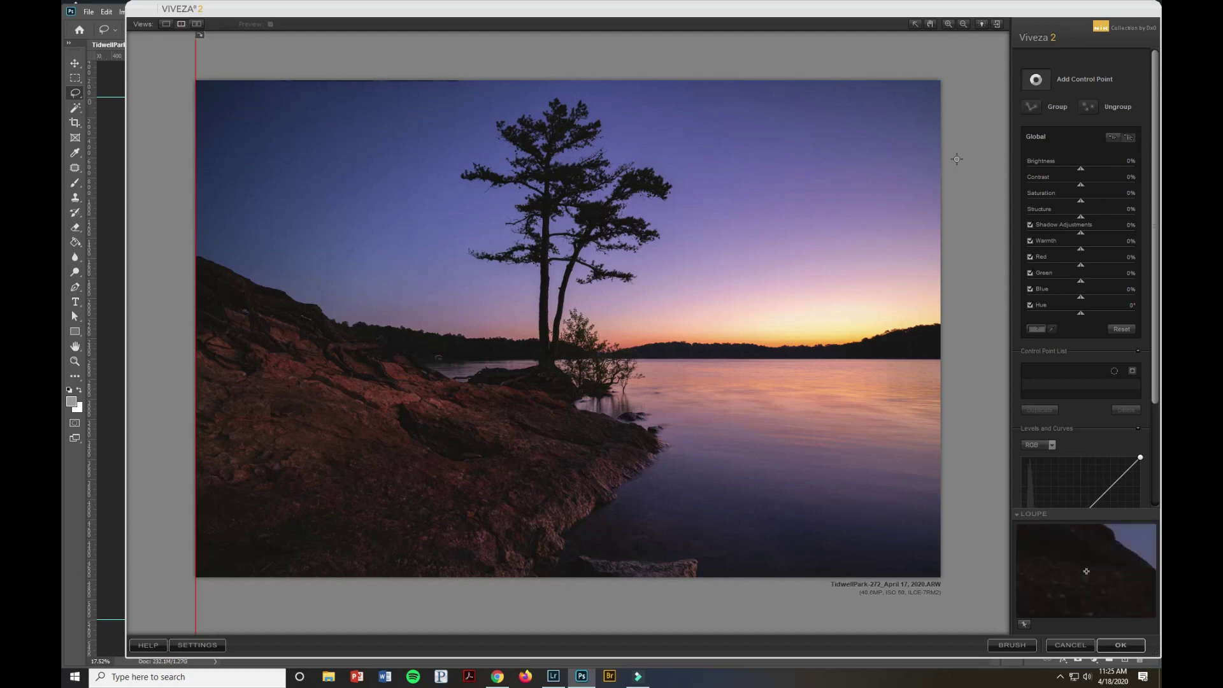
left_click(247, 295)
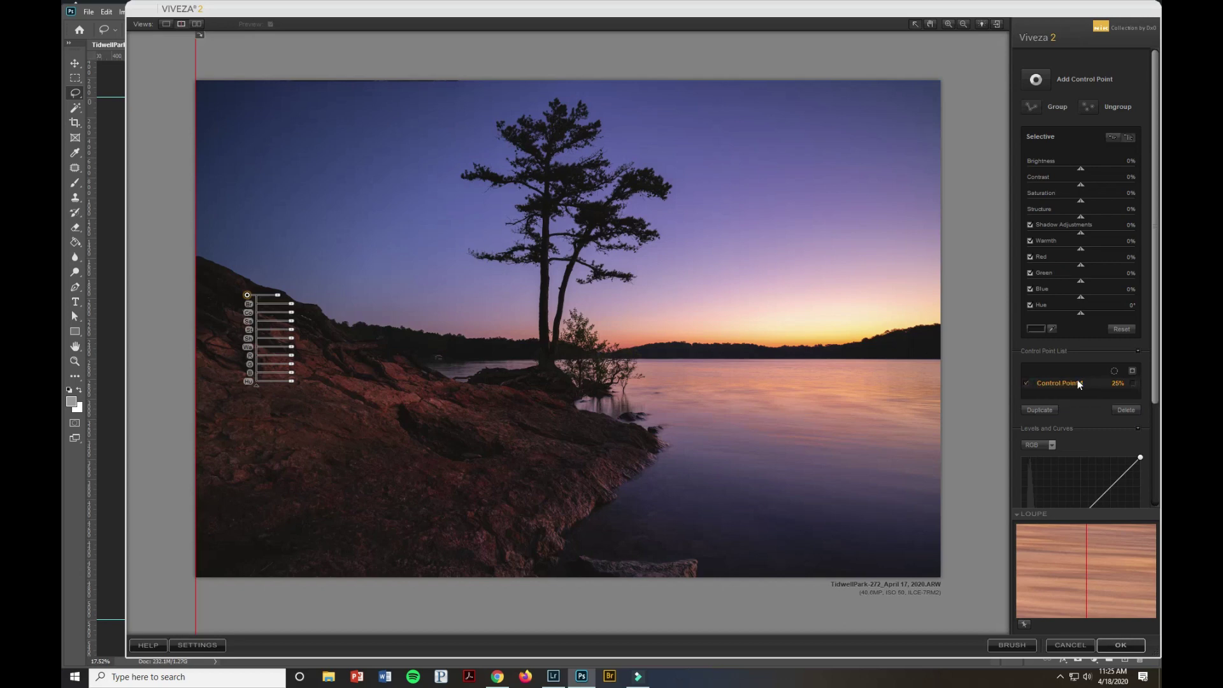
left_click(1132, 384)
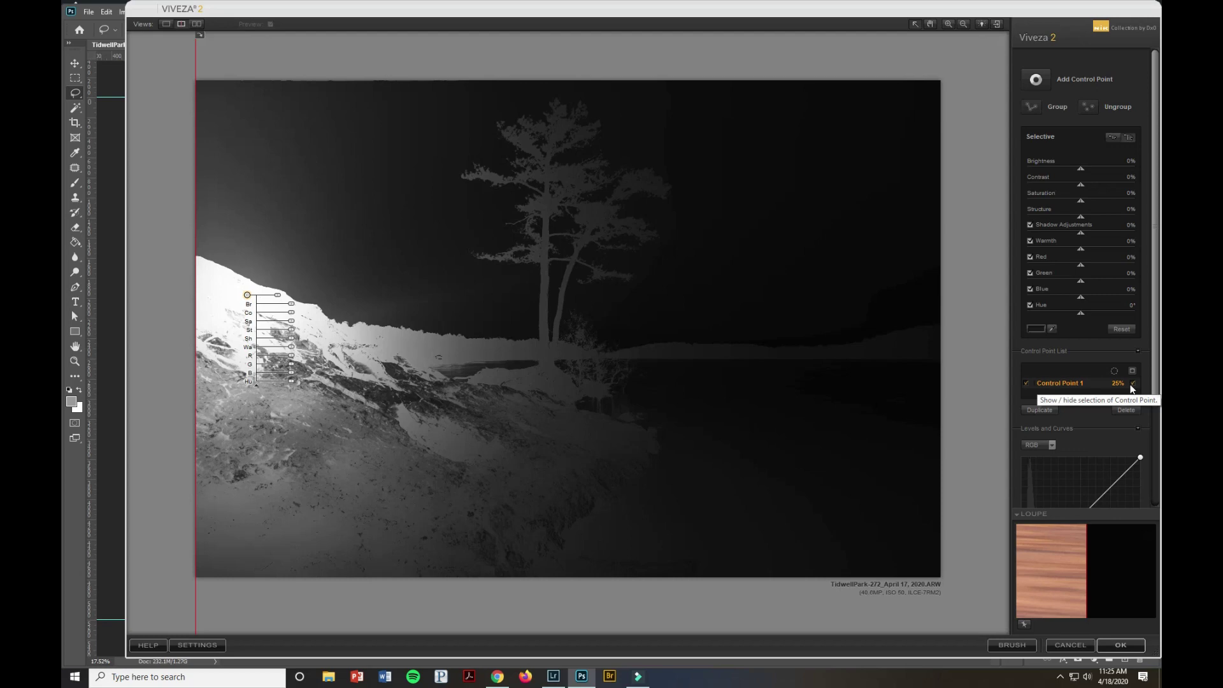
left_click(1132, 384)
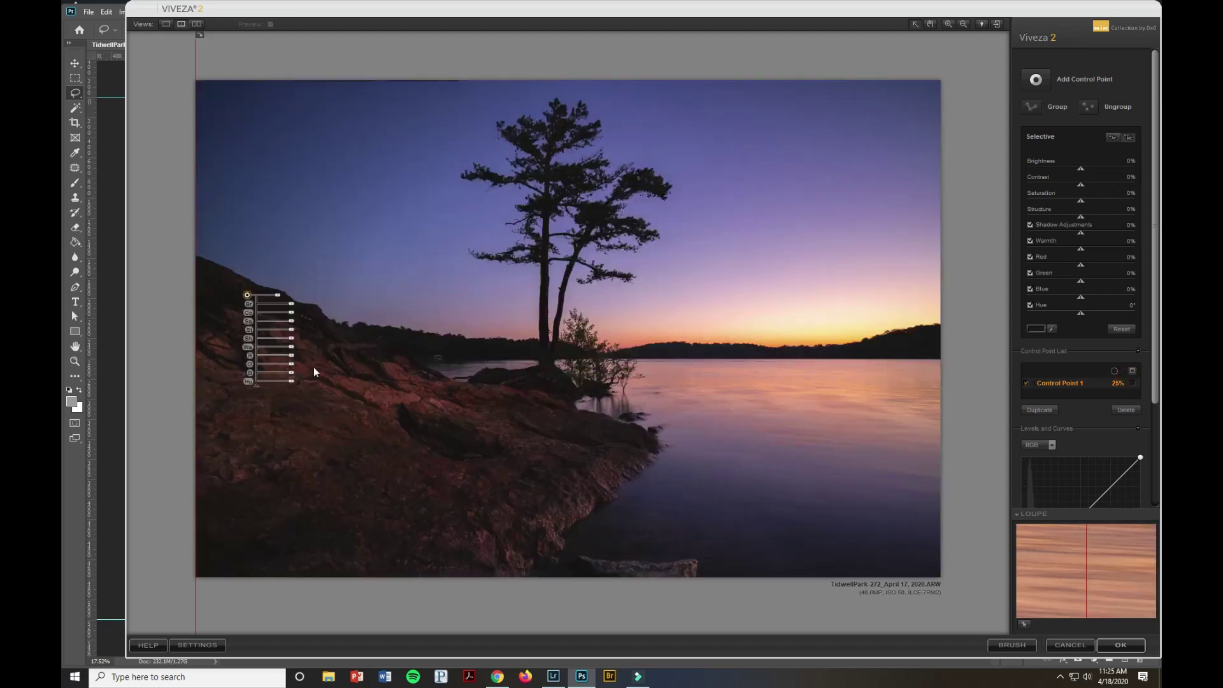
Set the rock control point's Brightness to 9%, Saturation to 11% and Warmth to 11%
left_click_drag(295, 308, 296, 306)
left_click(290, 331)
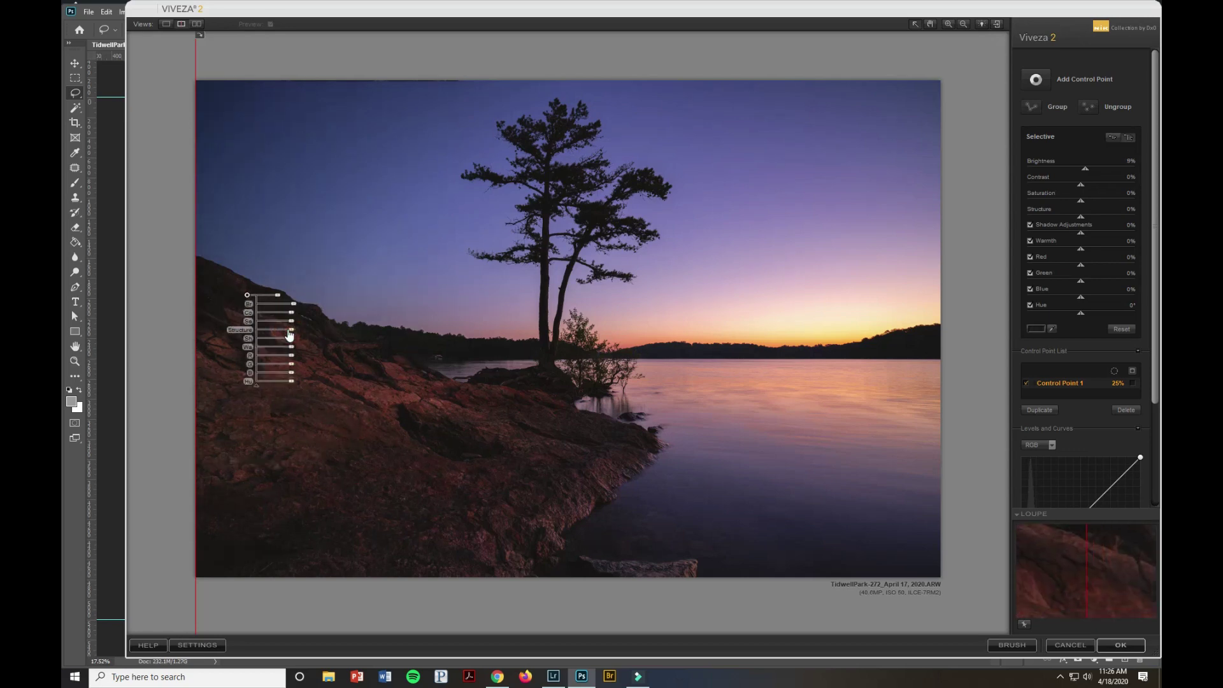
left_click_drag(291, 322, 294, 351)
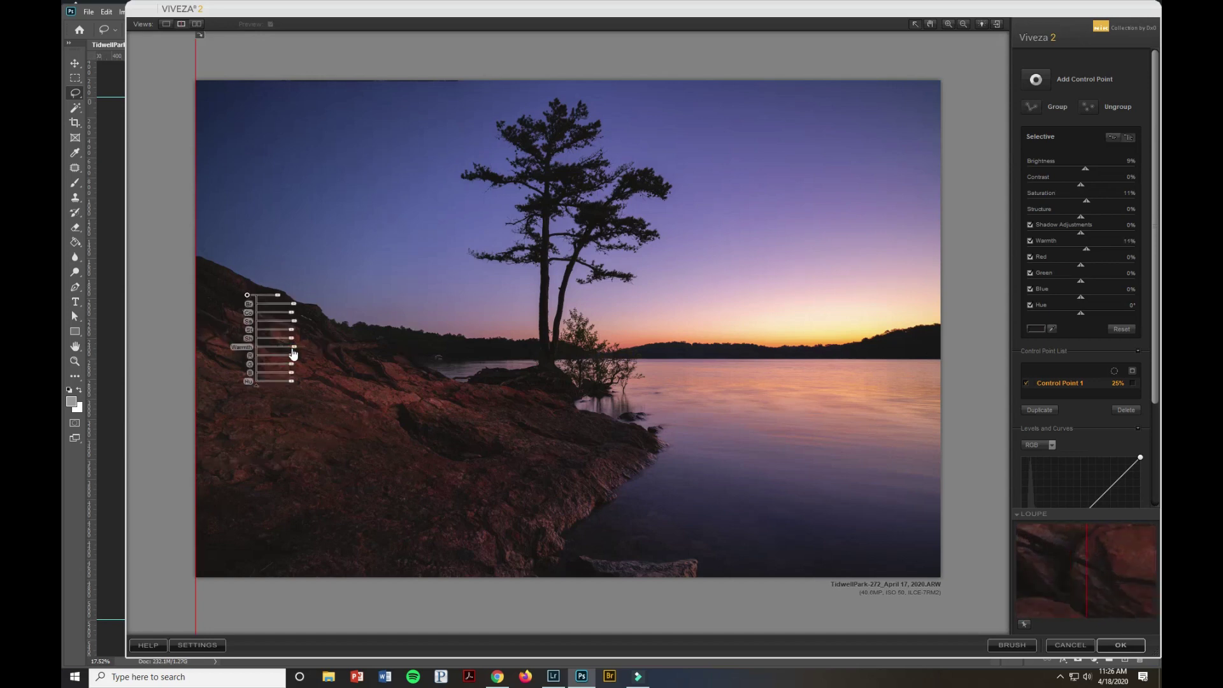
Add a control point on the middle of the rock slope, check its selection mask, and set its Warmth to 15%
left_click(1035, 79)
left_click(383, 402)
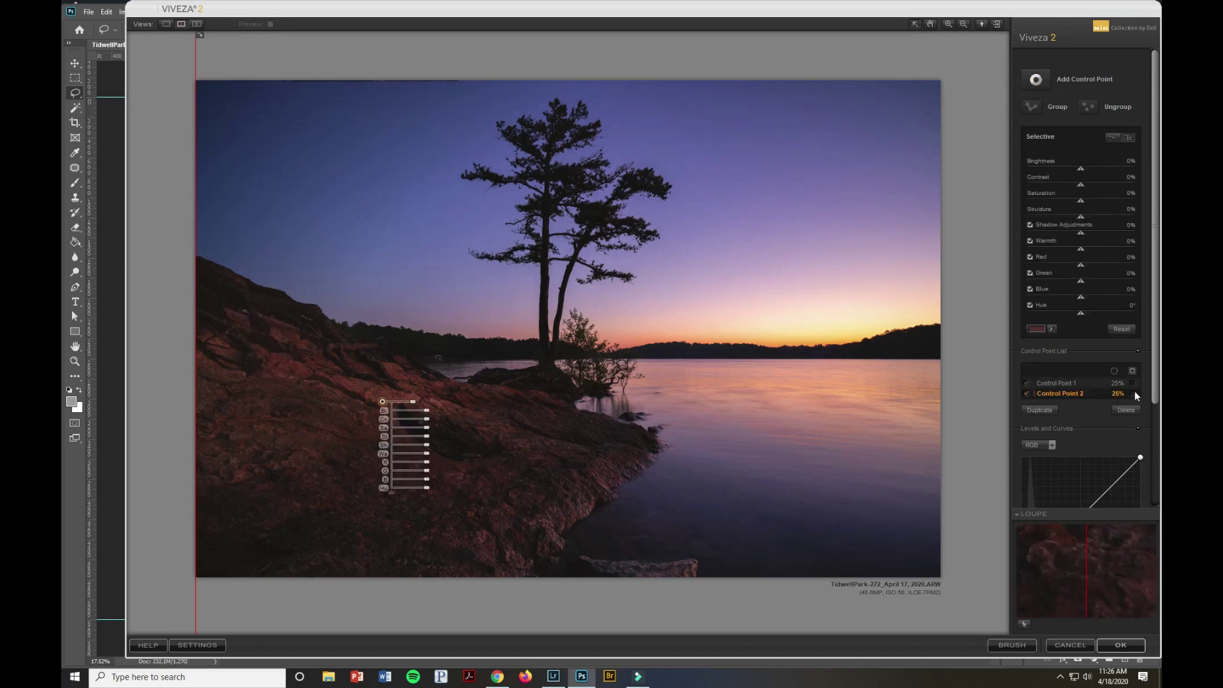
left_click(1132, 392)
left_click(1133, 393)
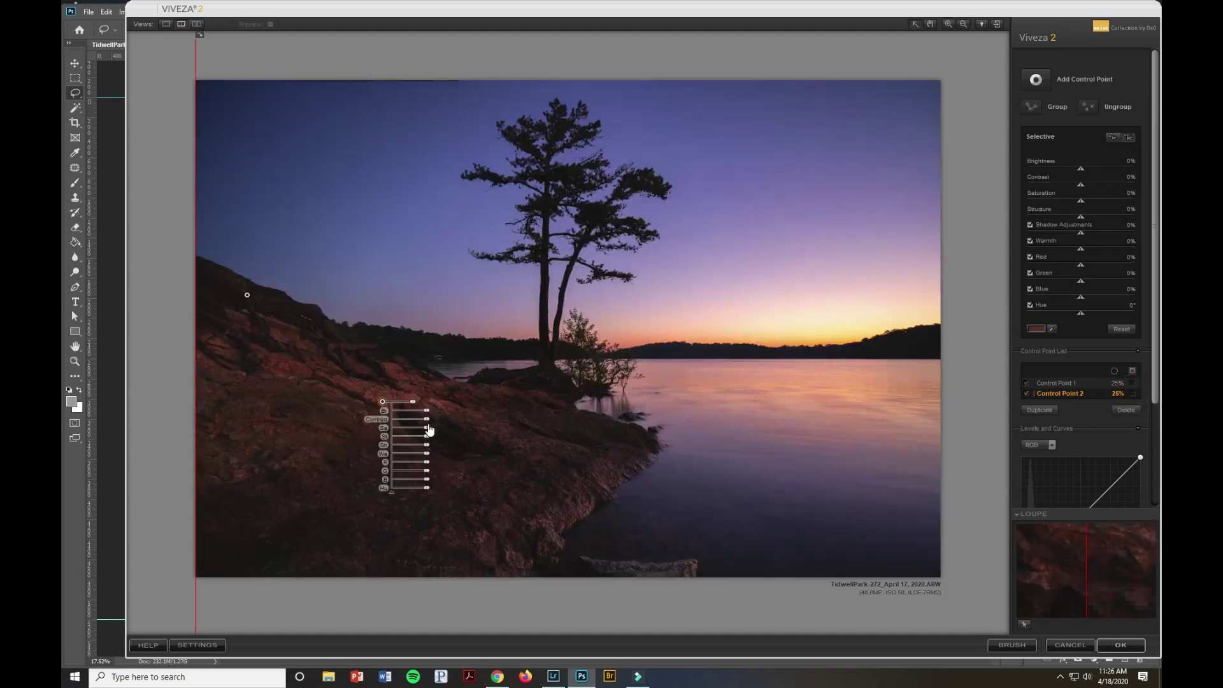
left_click_drag(427, 454, 432, 456)
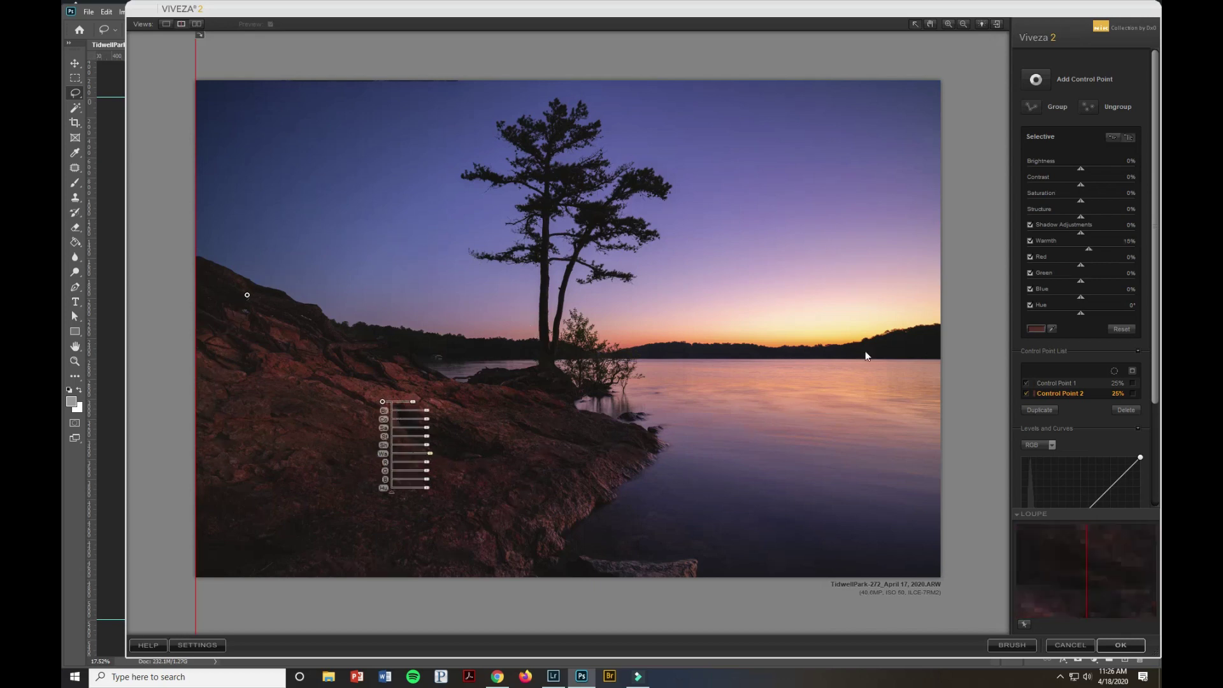
Add a third control point at the rock's lower edge beside the water and set its Warmth to 7%
left_click(1035, 79)
left_click(247, 295)
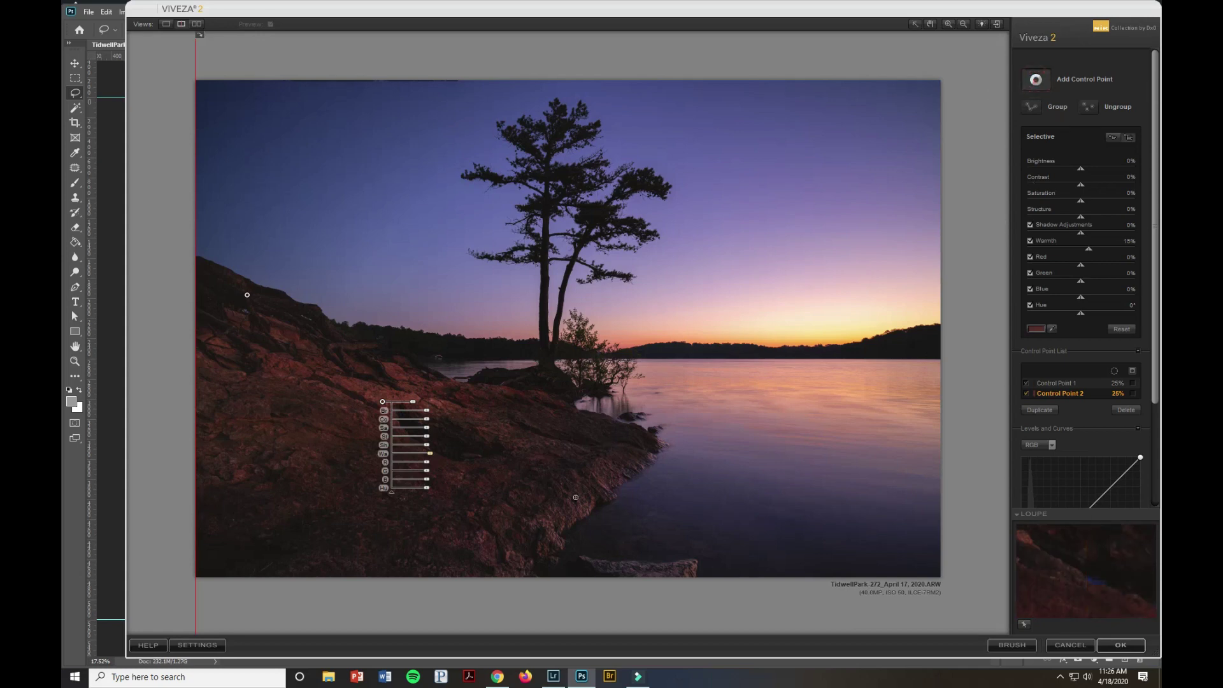
left_click(573, 507)
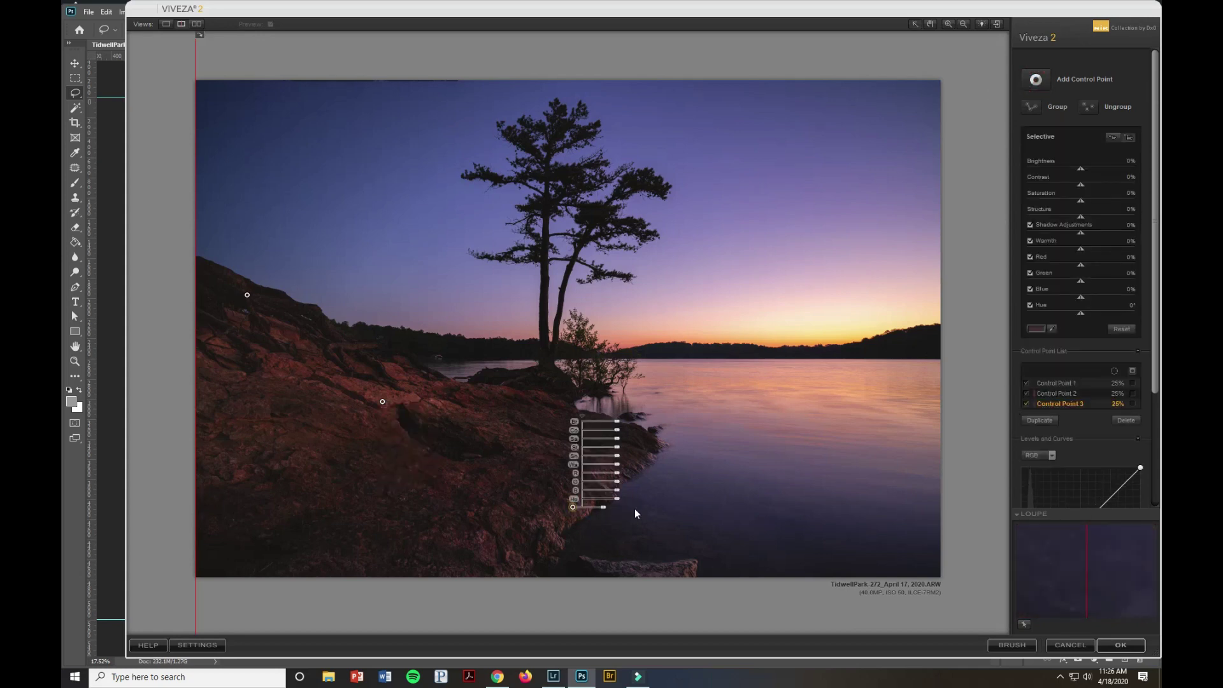
left_click_drag(618, 471, 621, 471)
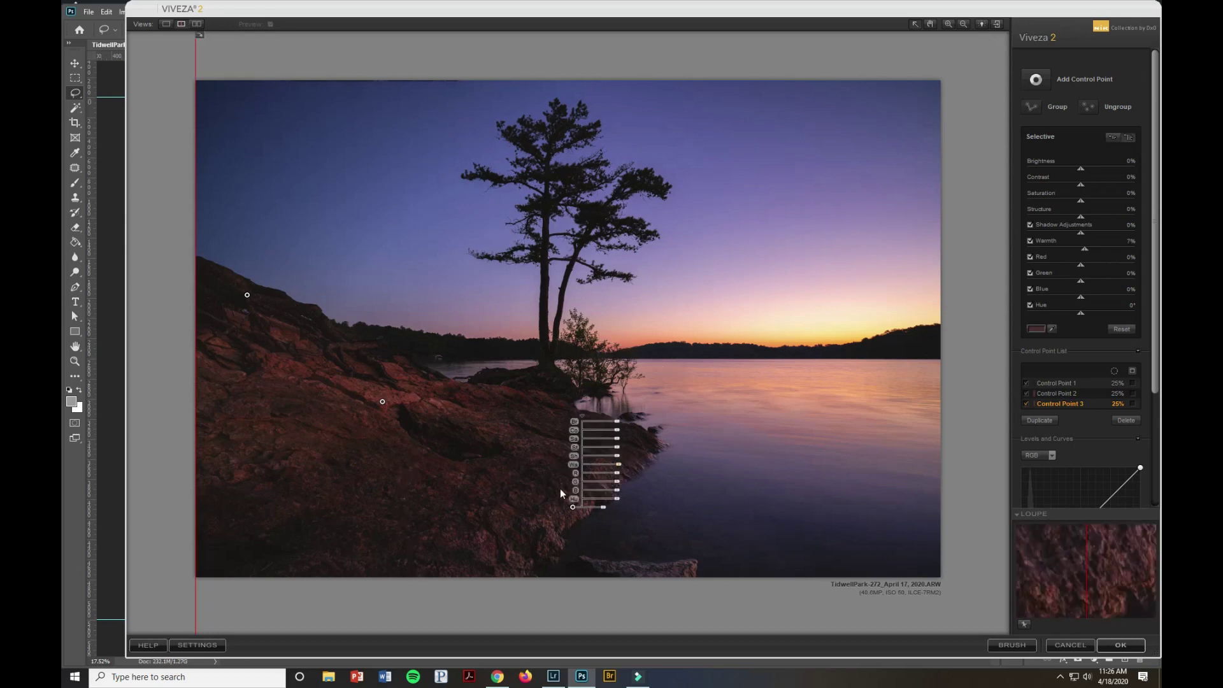
Add a fourth control point at the base of the tree and check its selection mask
left_click(1088, 87)
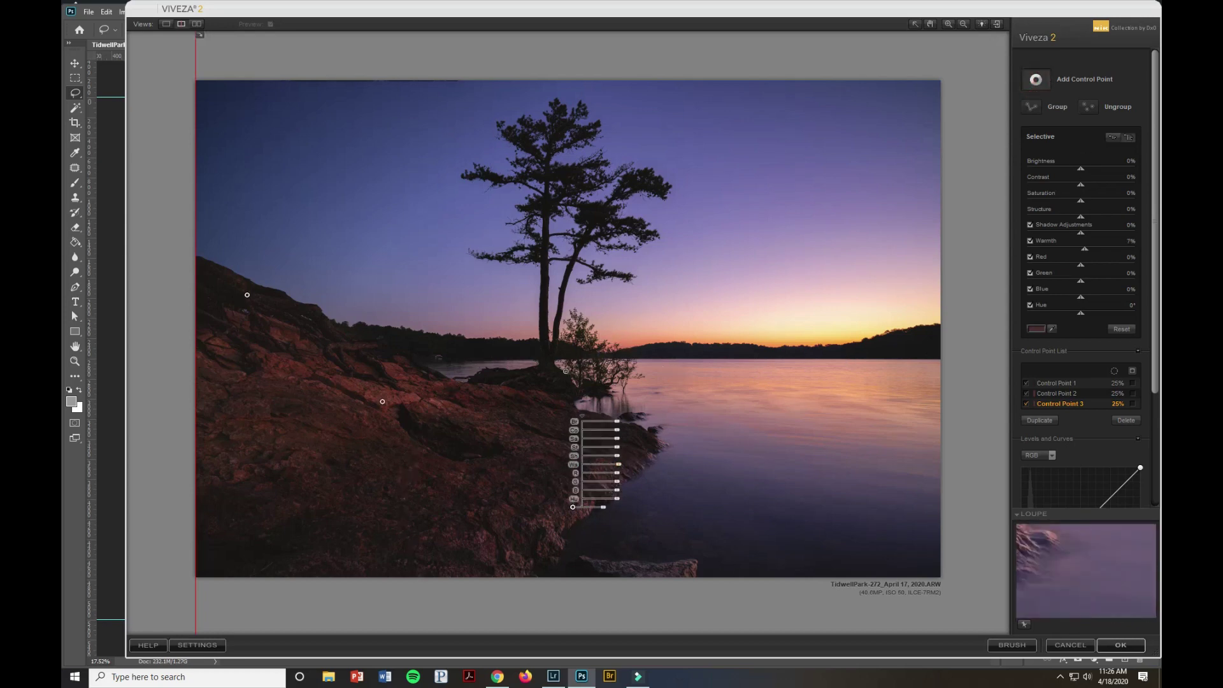
left_click(545, 369)
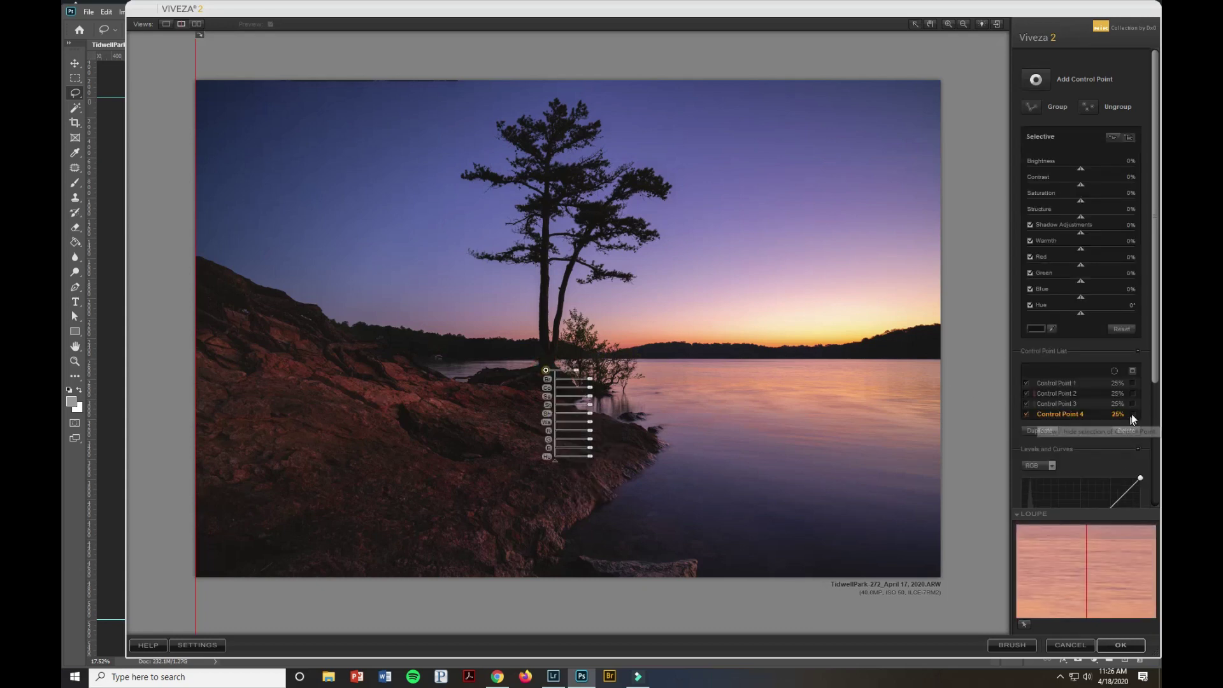
left_click(1132, 414)
left_click(1131, 414)
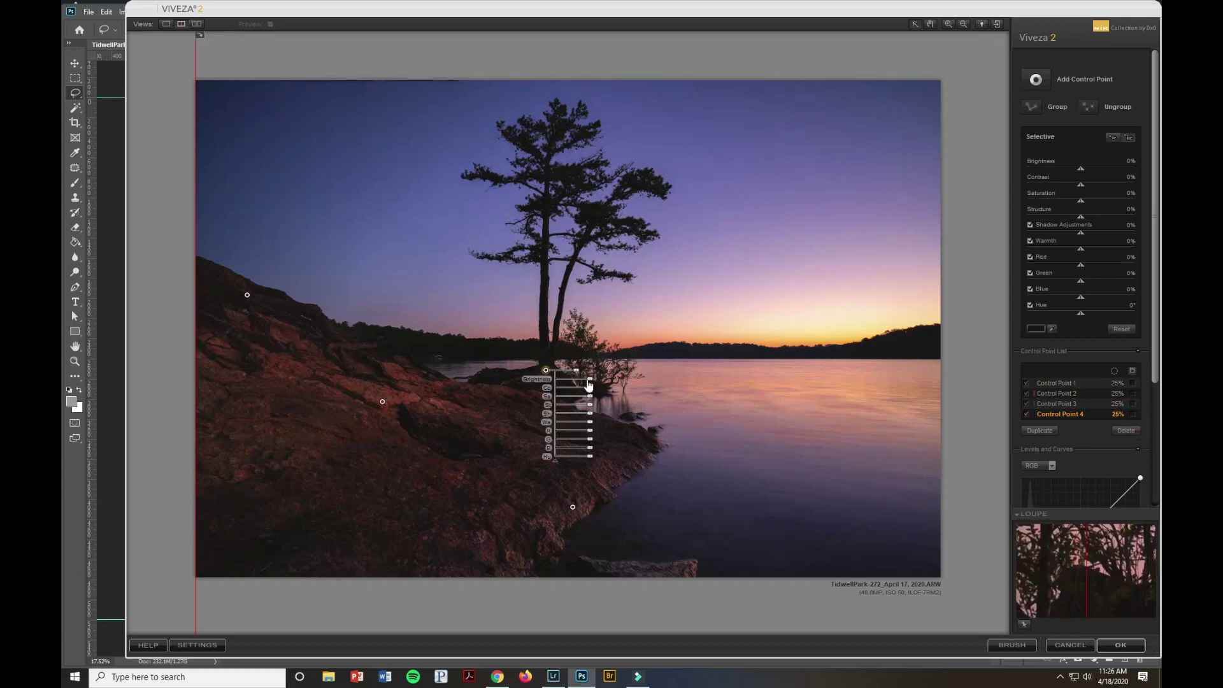
Set the tree-base control point's Brightness to 11% and Warmth to 9%, and apply the Viveza 2 adjustments to the photo
left_click_drag(589, 380, 591, 385)
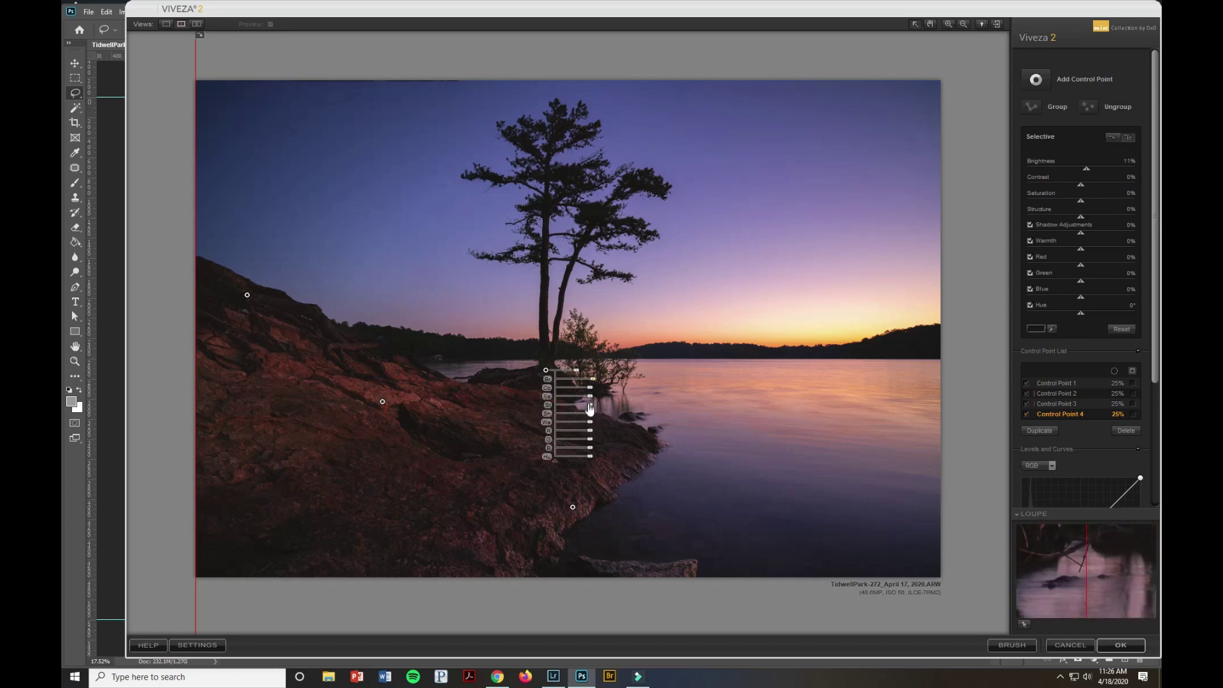
left_click_drag(590, 421, 592, 429)
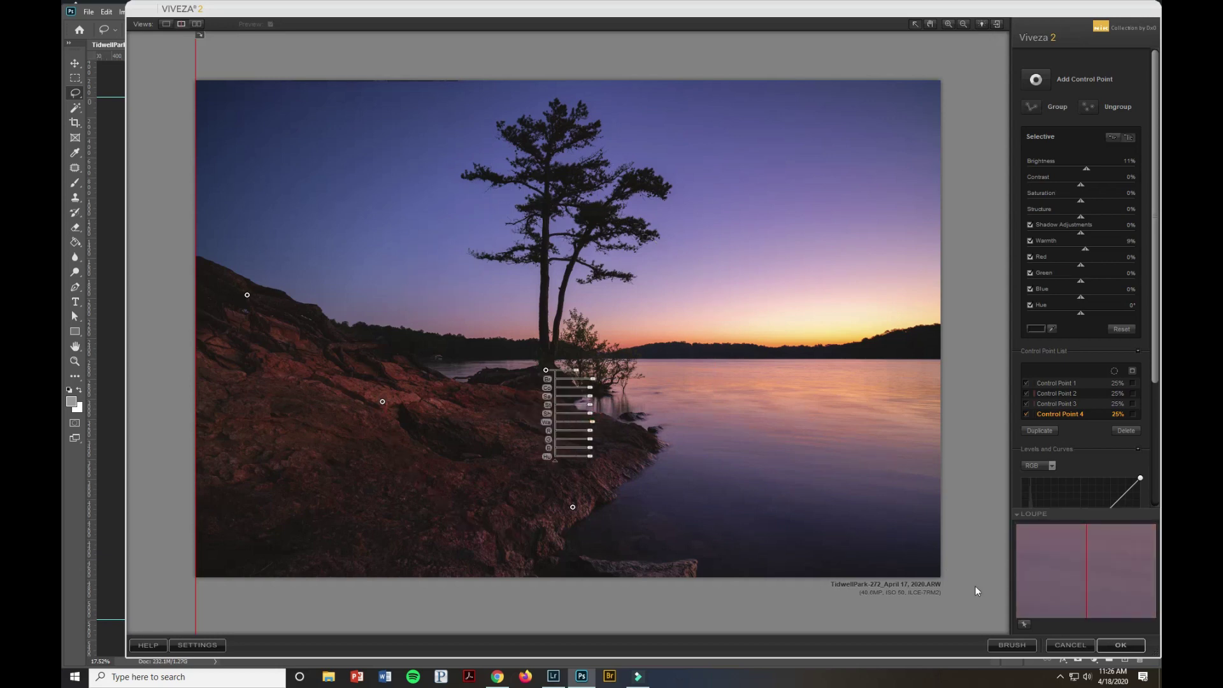
left_click(1133, 644)
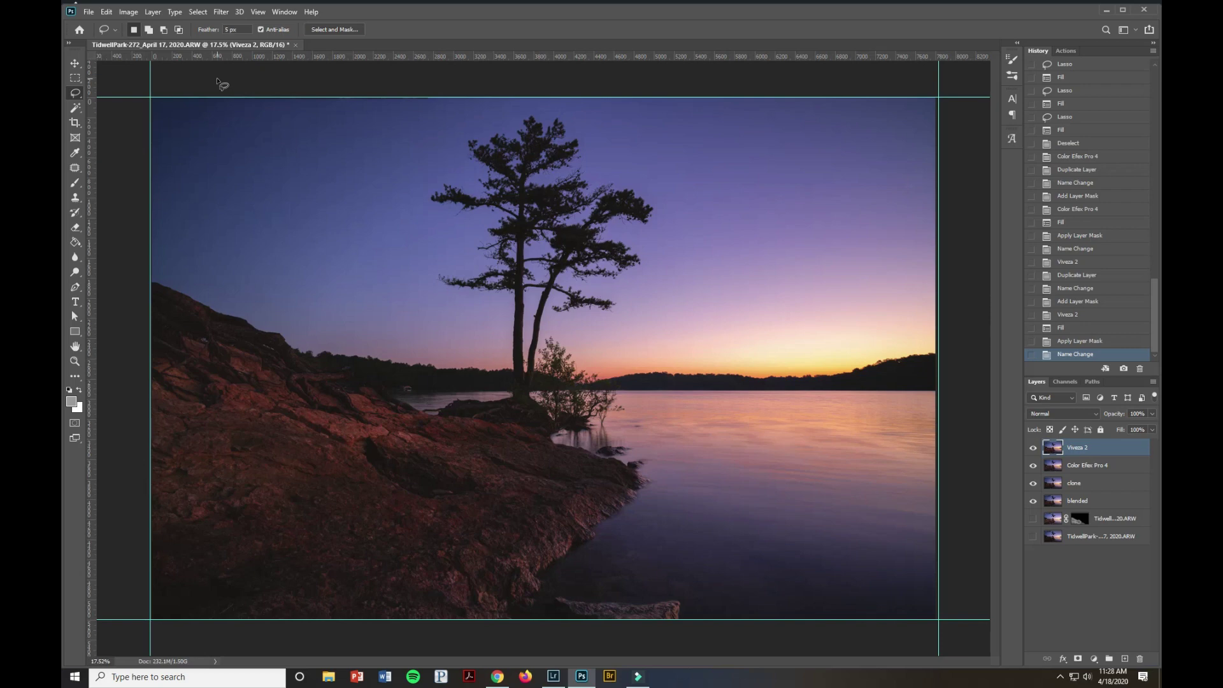
Examine the tree's upper pine branches against the sky up close, and return to the view of the whole photo
left_click(76, 365)
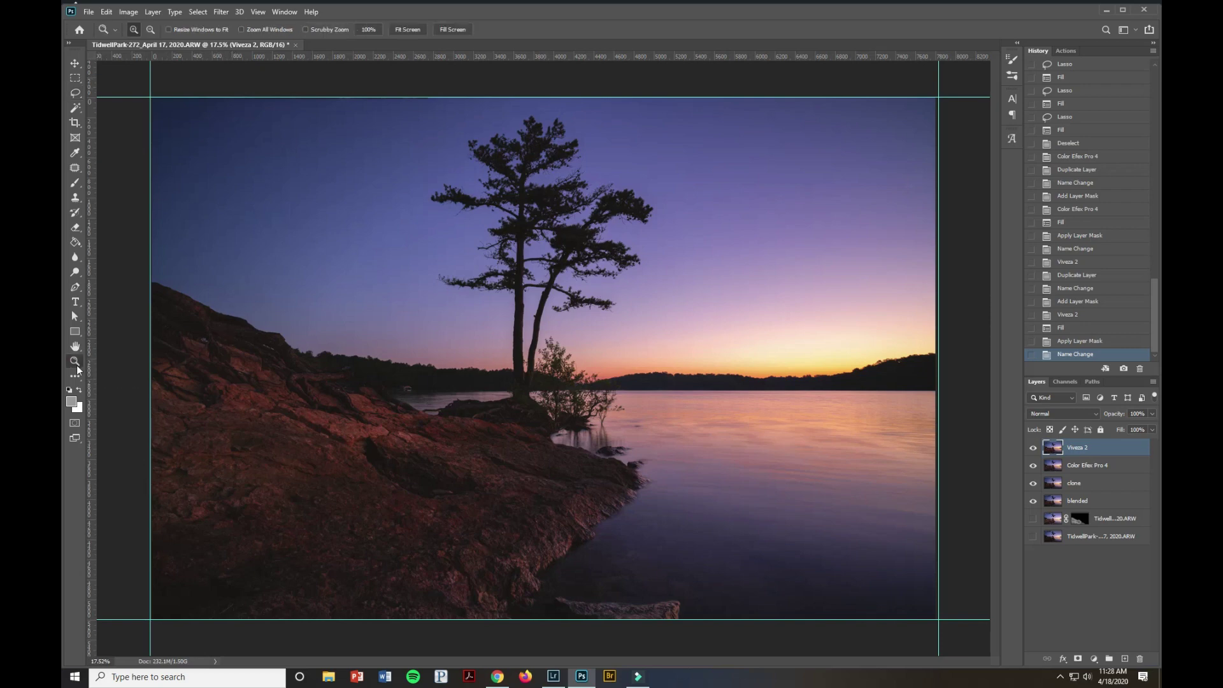
left_click_drag(559, 190, 669, 214)
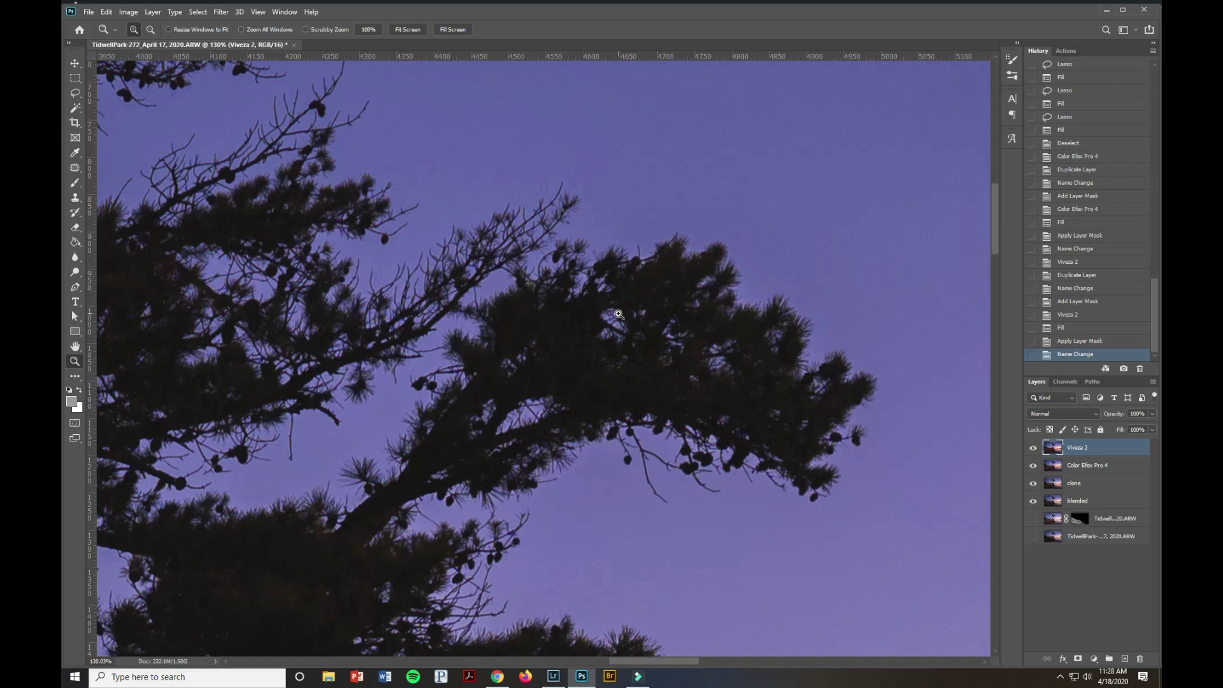
key("ctrl+0")
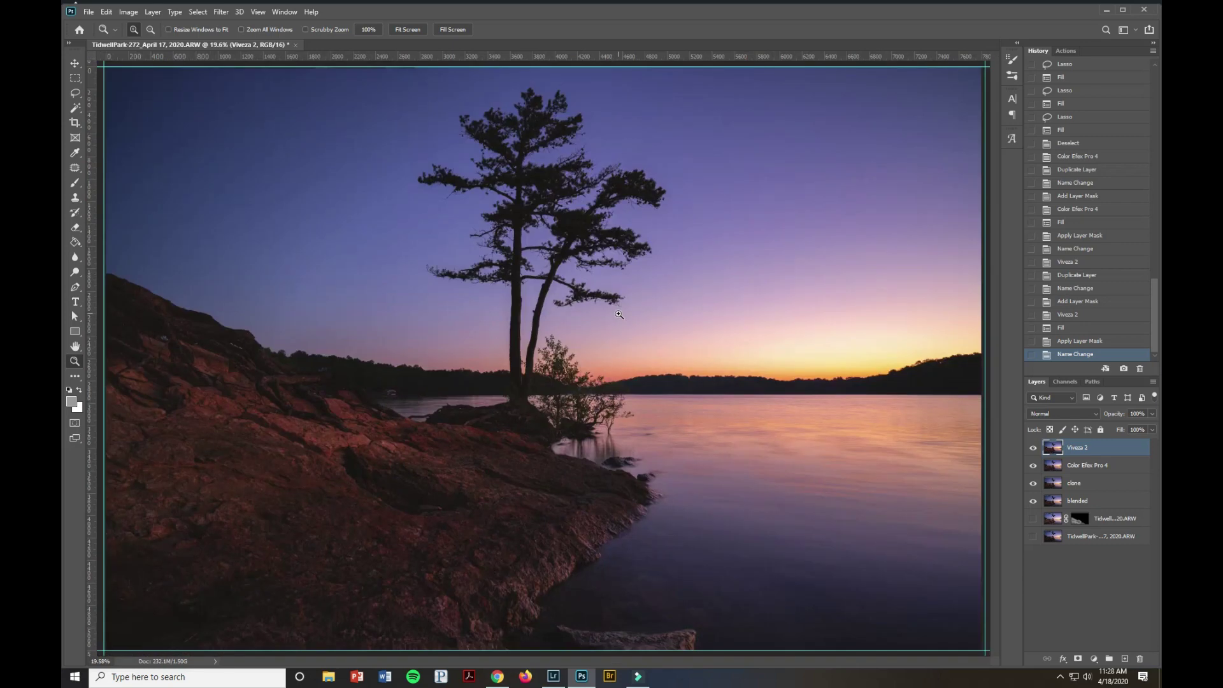